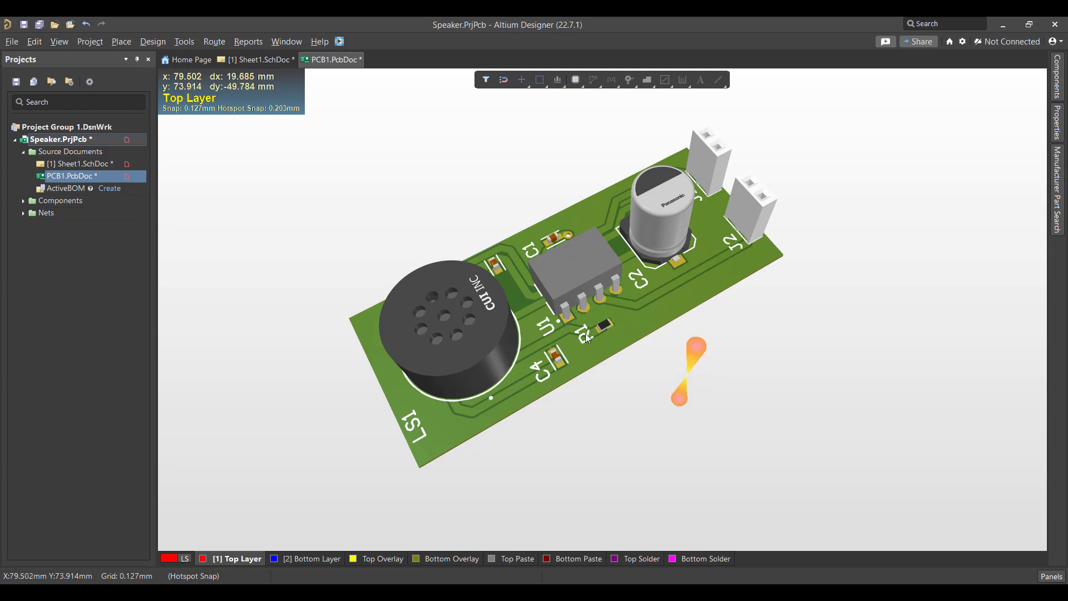
right_drag(525, 307, 507, 418)
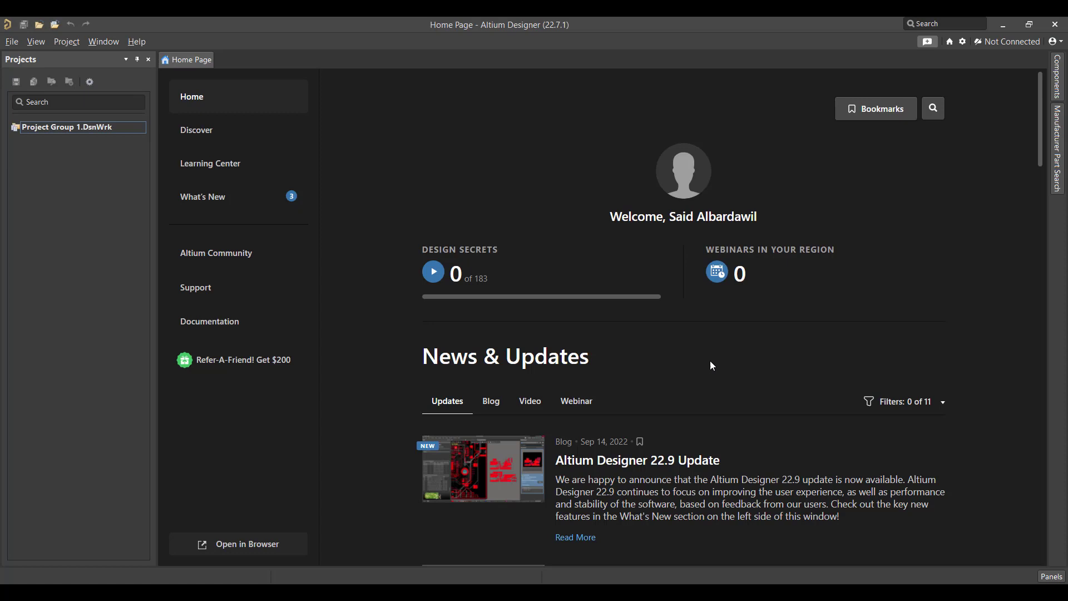
Step: Create an empty local PCB project named Speaker in the NEW September\6 folder
click(12, 42)
mouse_move(67, 58)
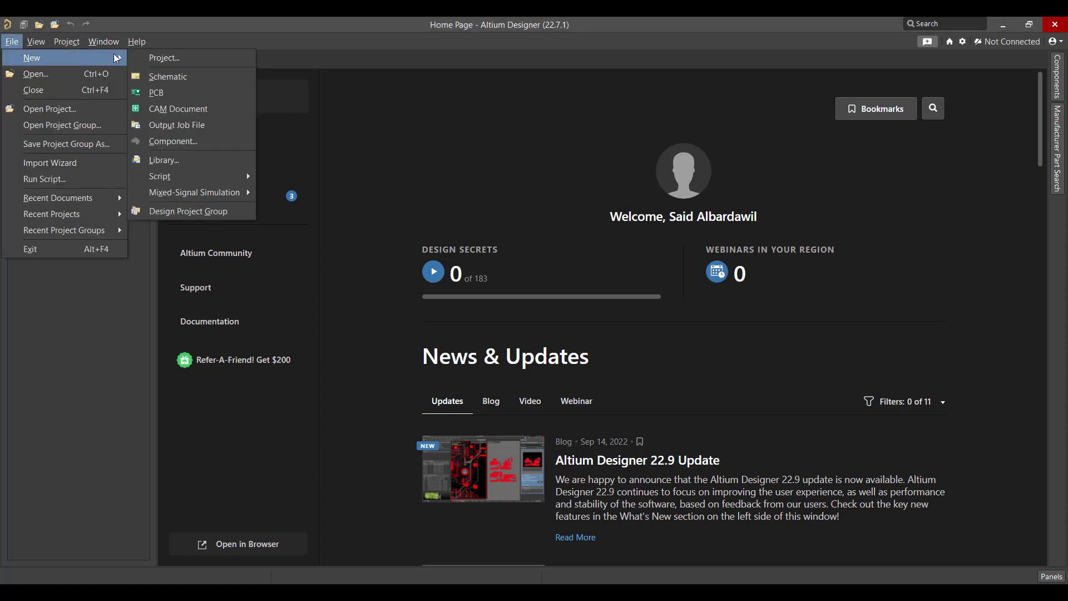
click(156, 59)
double_click(562, 155)
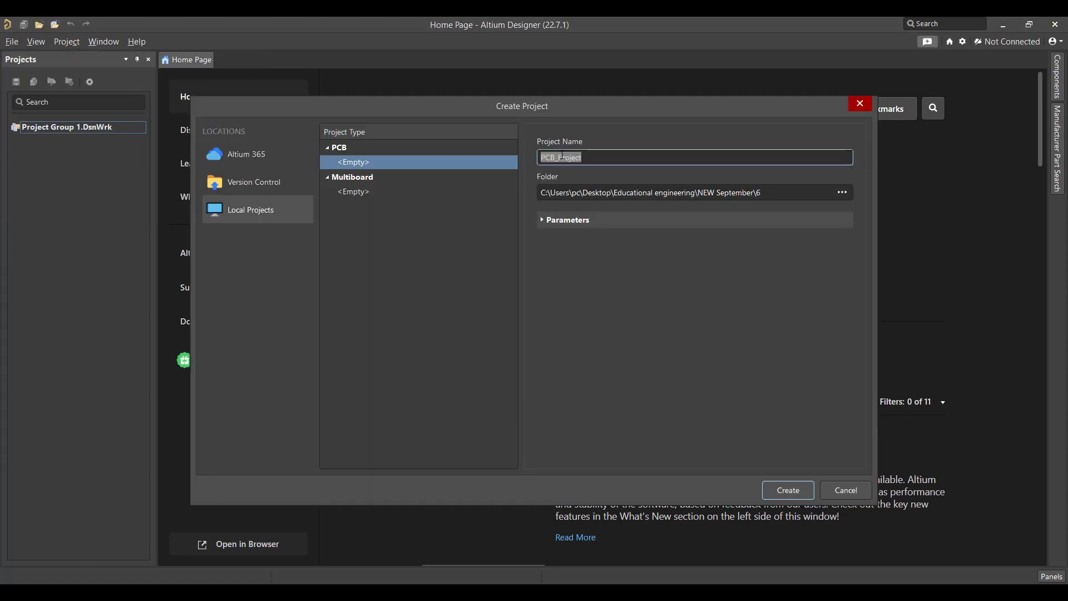
text(Speaker)
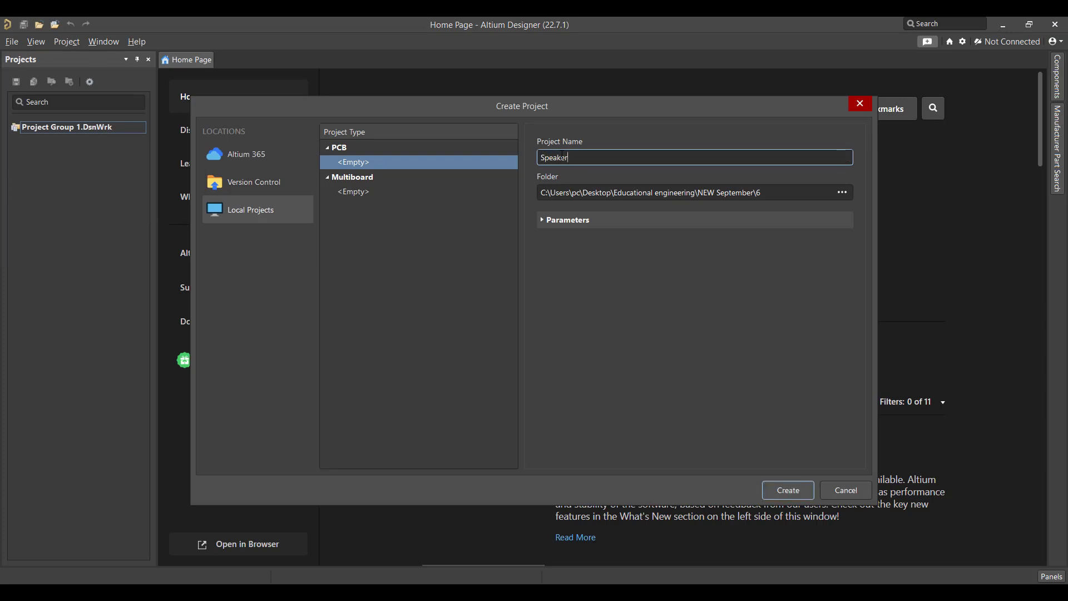
click(841, 195)
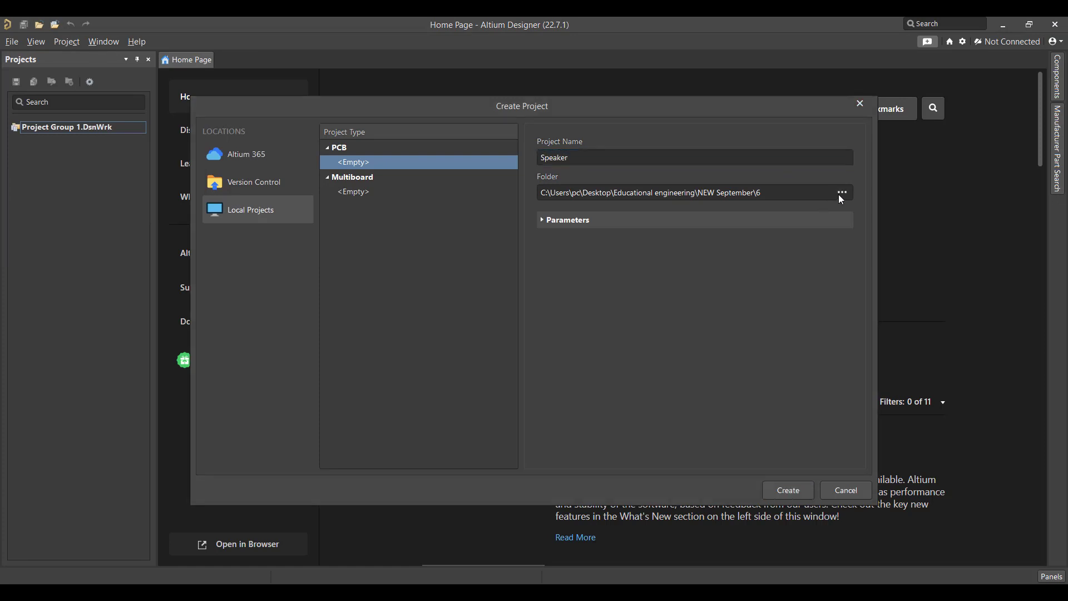
click(750, 441)
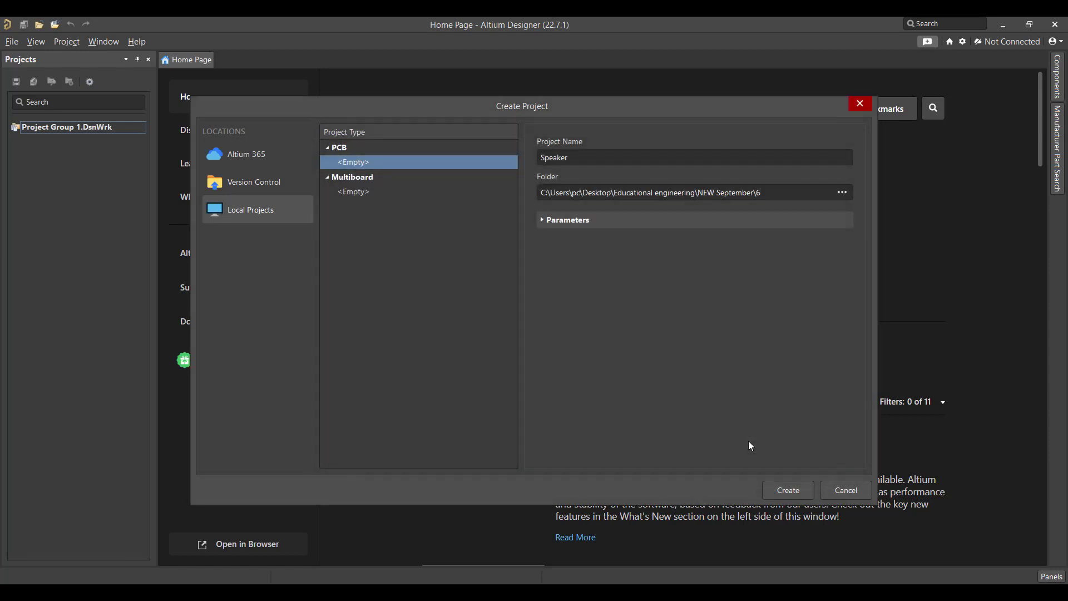
click(790, 491)
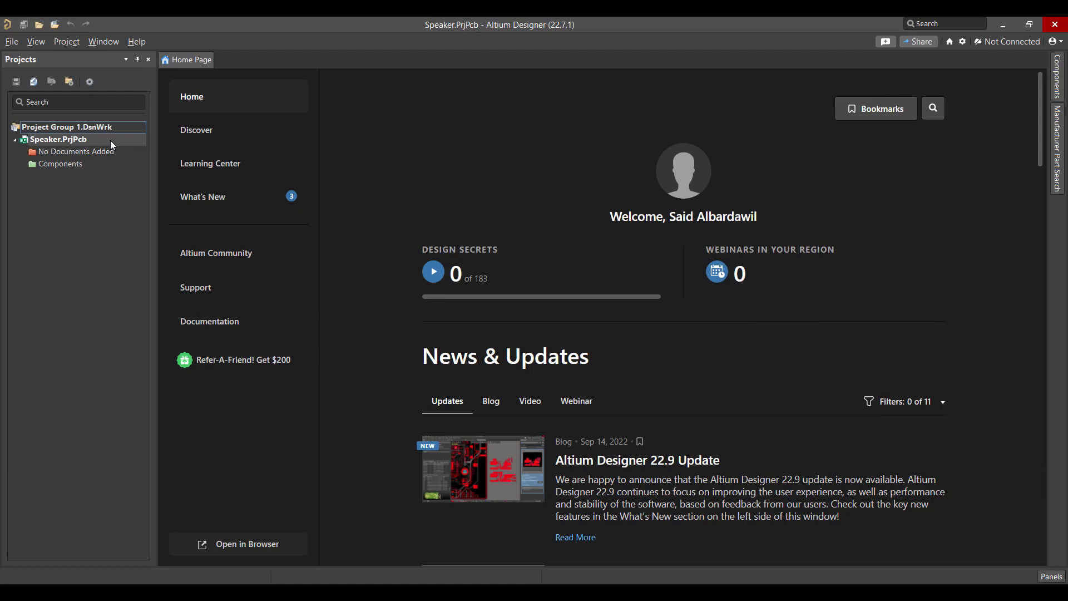
Step: Add a new schematic document and a new PCB document to the Speaker project
right_click(91, 139)
mouse_move(220, 166)
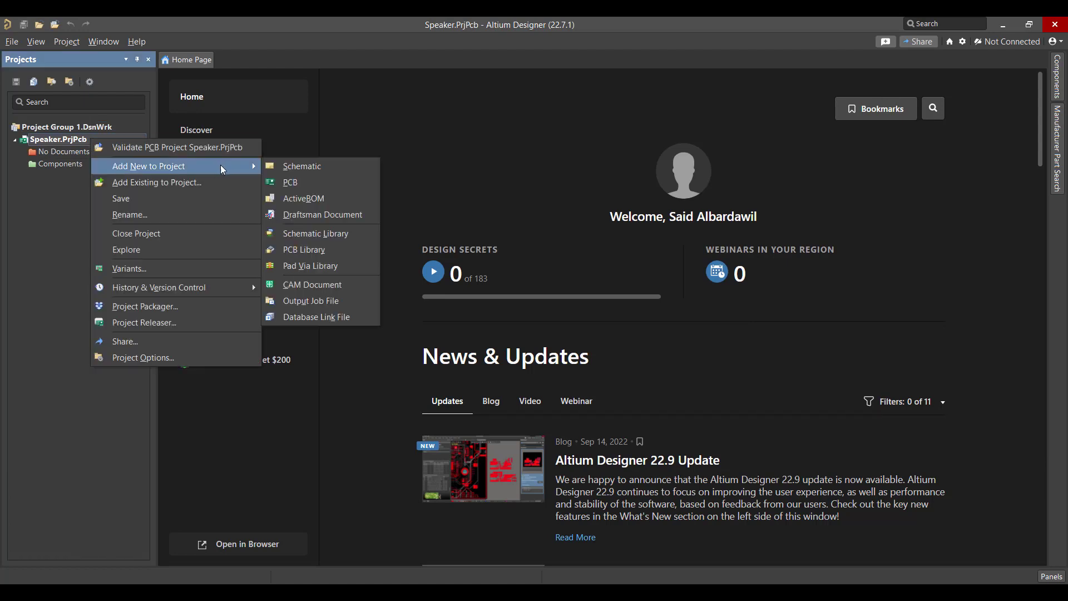
click(290, 165)
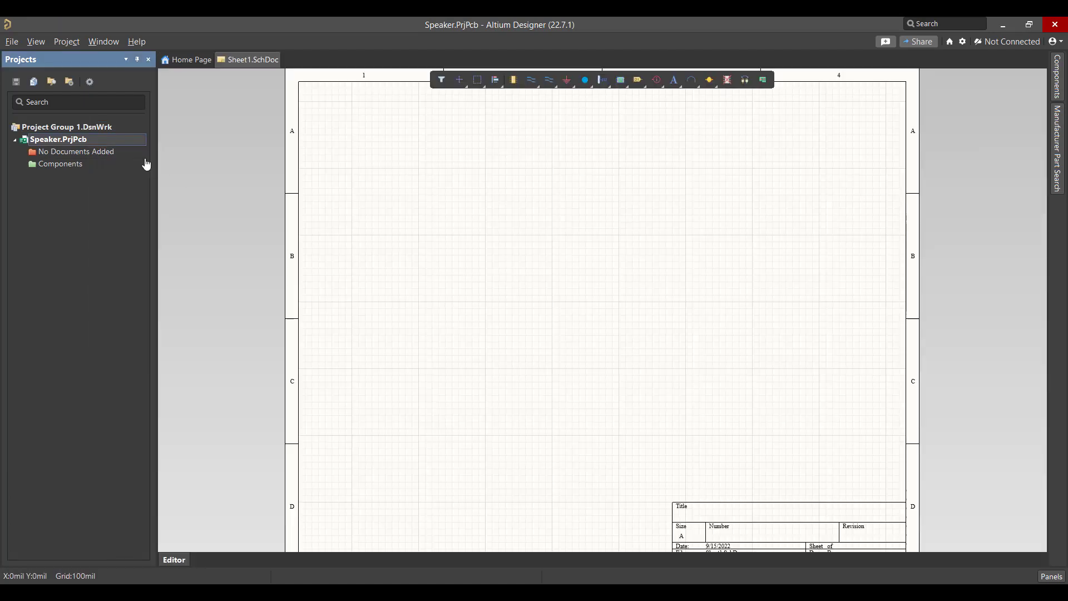
right_click(81, 143)
mouse_move(234, 168)
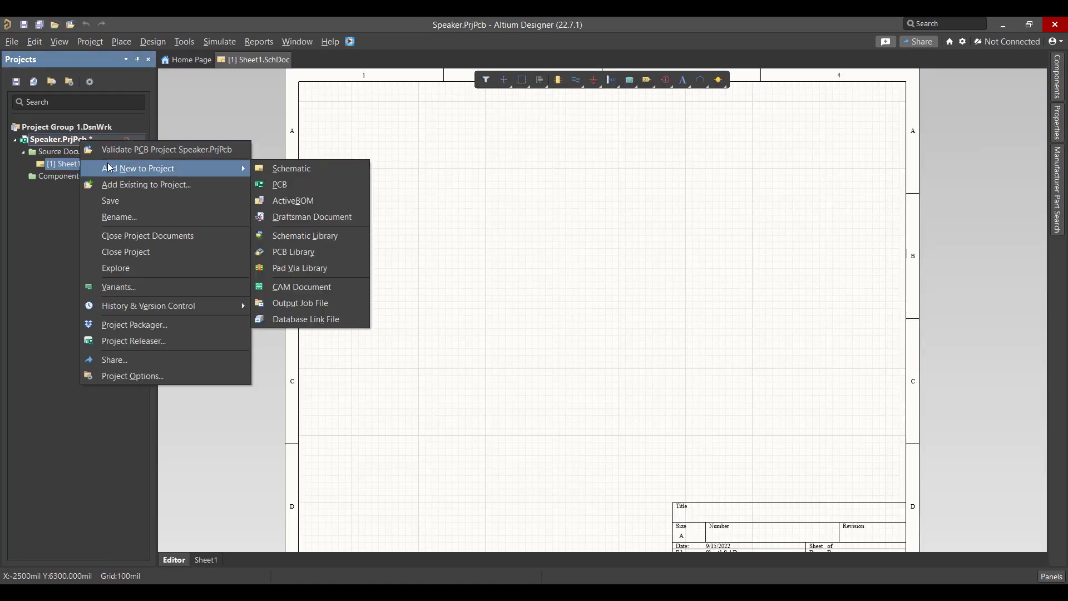
click(281, 185)
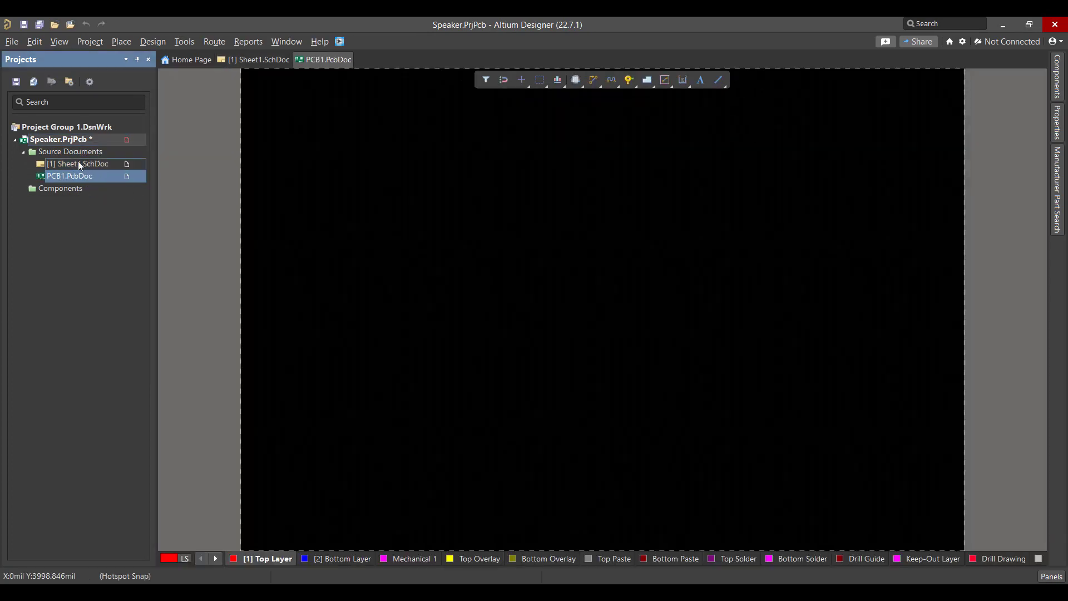
Step: Save the schematic as Sheet1 and the board document as PCB1 in the Speaker project folder
right_click(78, 161)
click(111, 188)
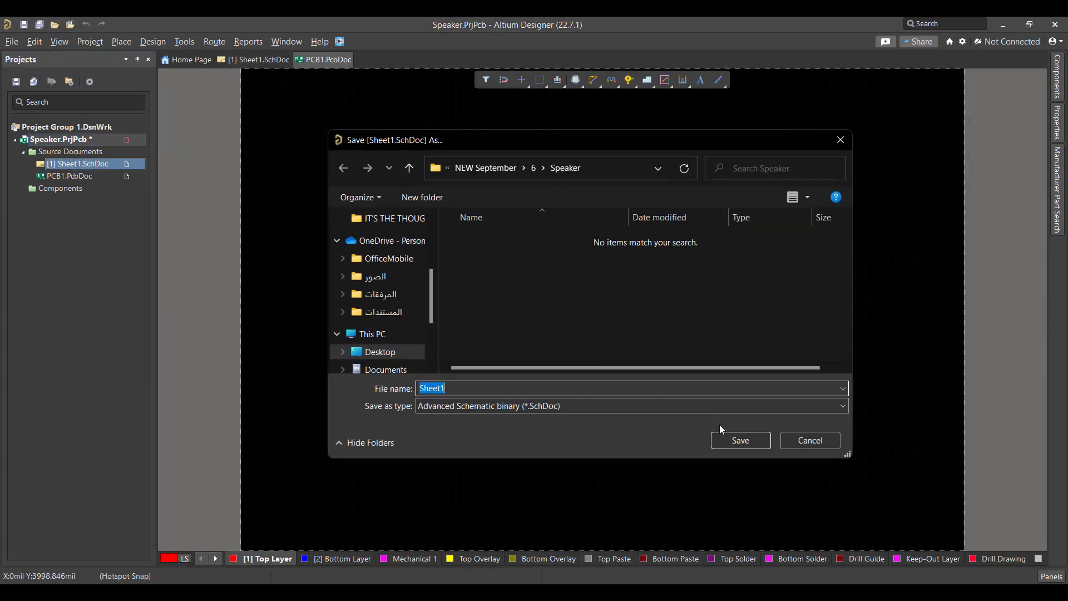
click(739, 440)
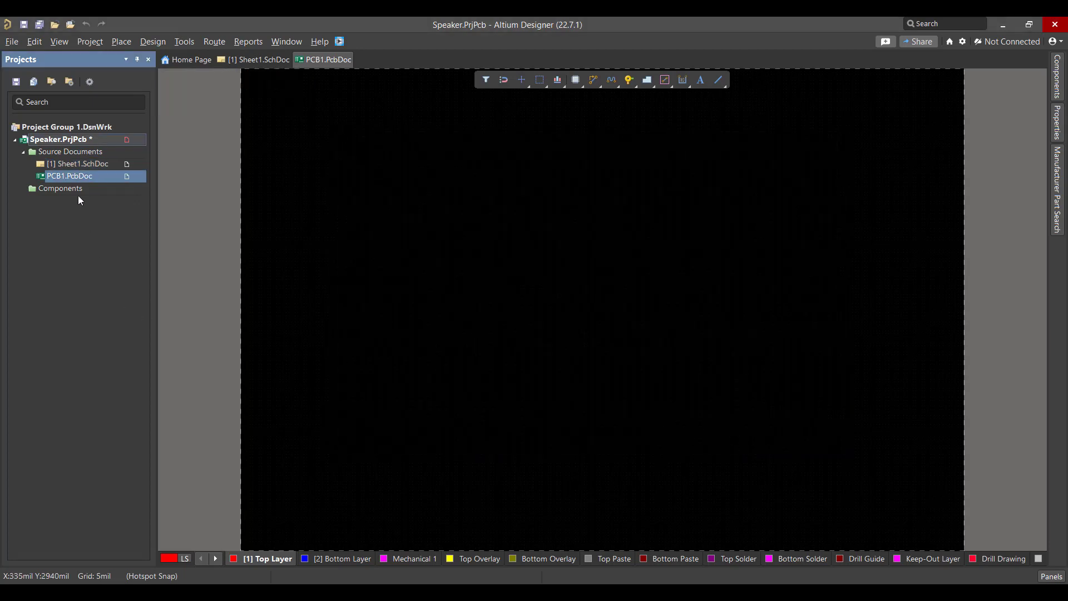
right_click(77, 176)
click(183, 203)
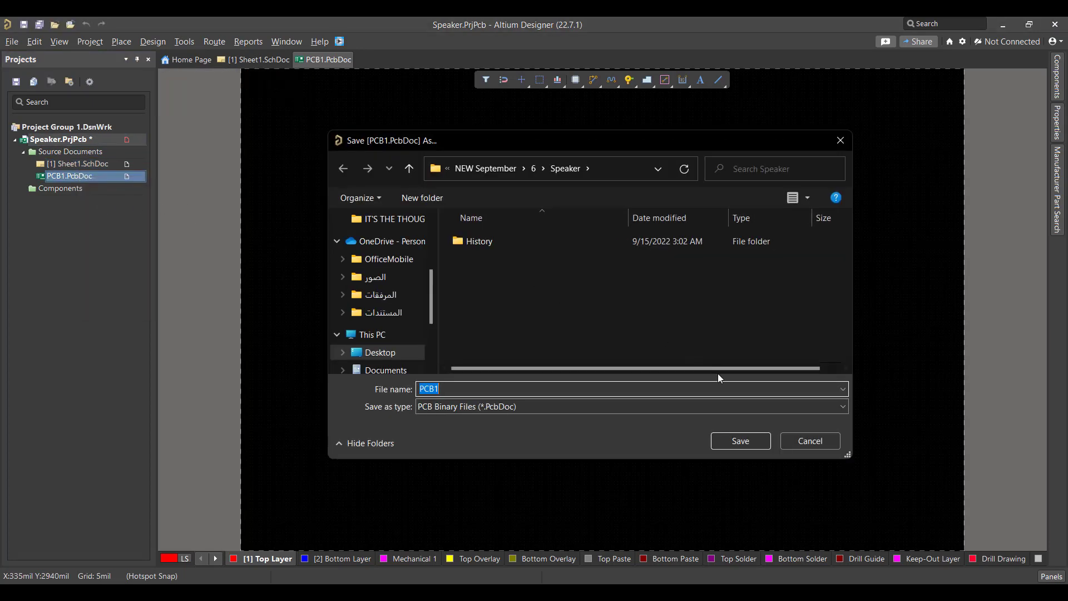
click(737, 441)
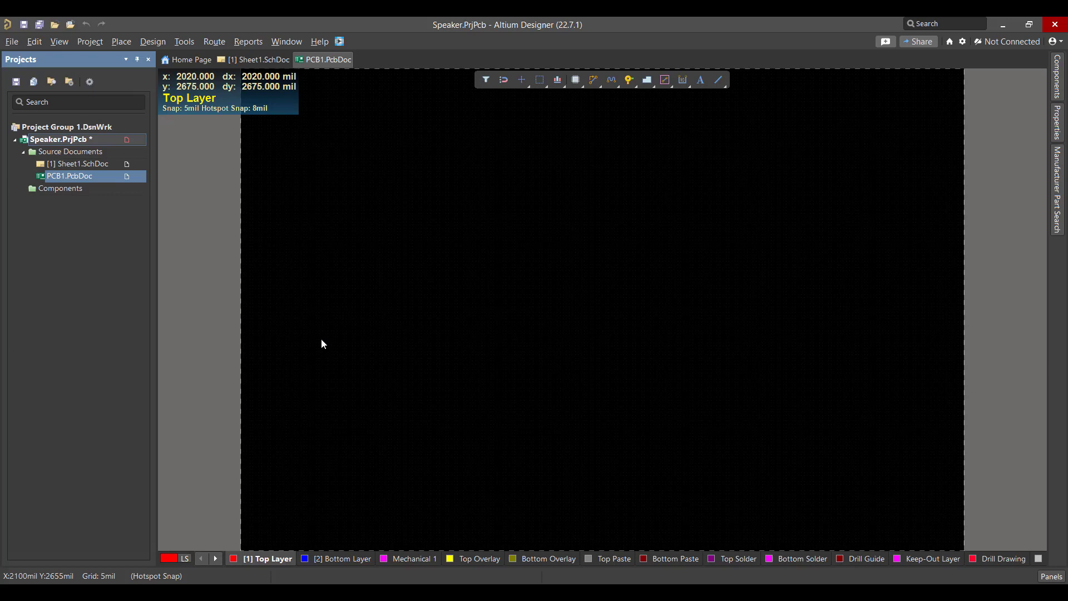
right_click(106, 174)
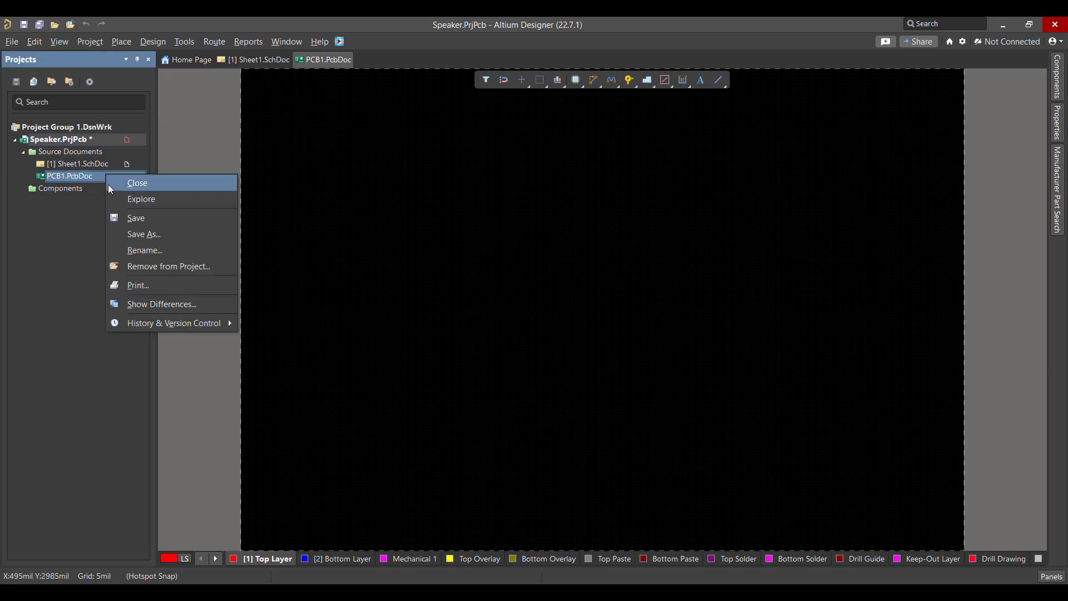
click(149, 217)
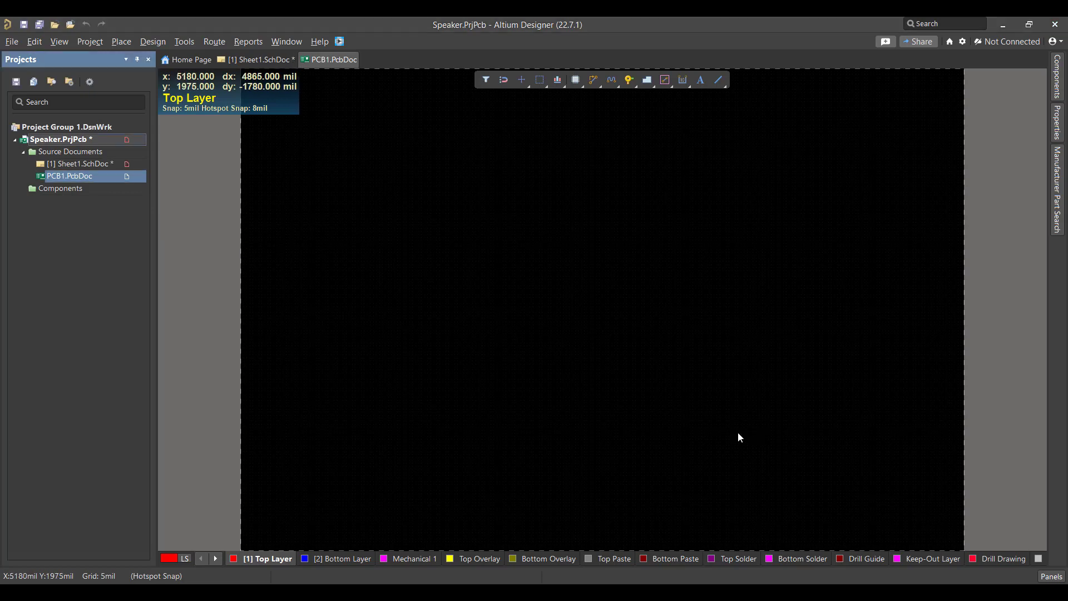
Step: Open the Sheet1 schematic and examine the LM386 speaker amplifier reference circuit in Snipping Tool
double_click(81, 165)
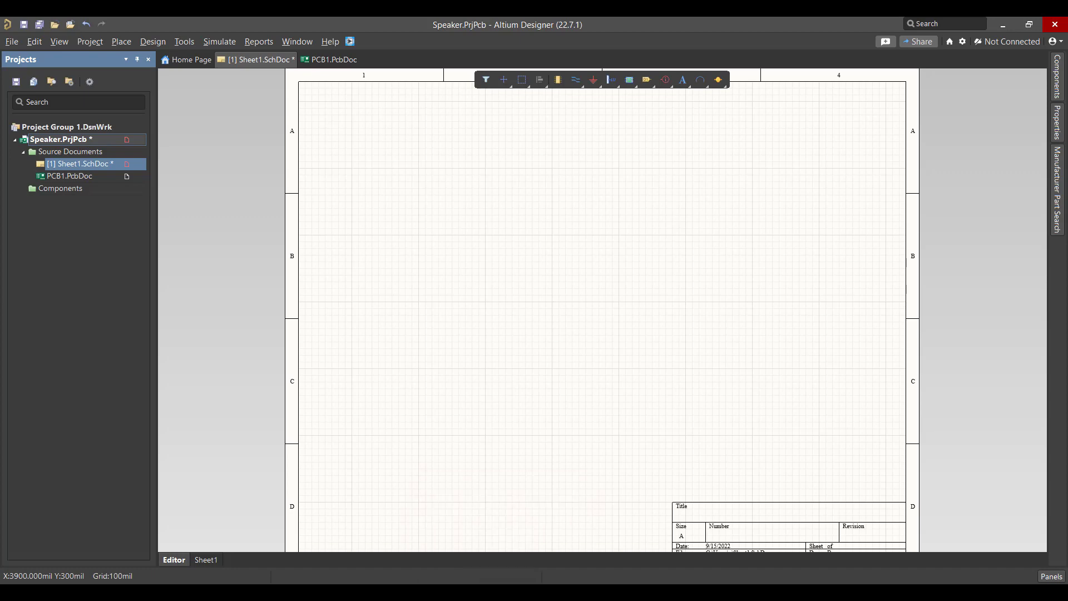
click(483, 590)
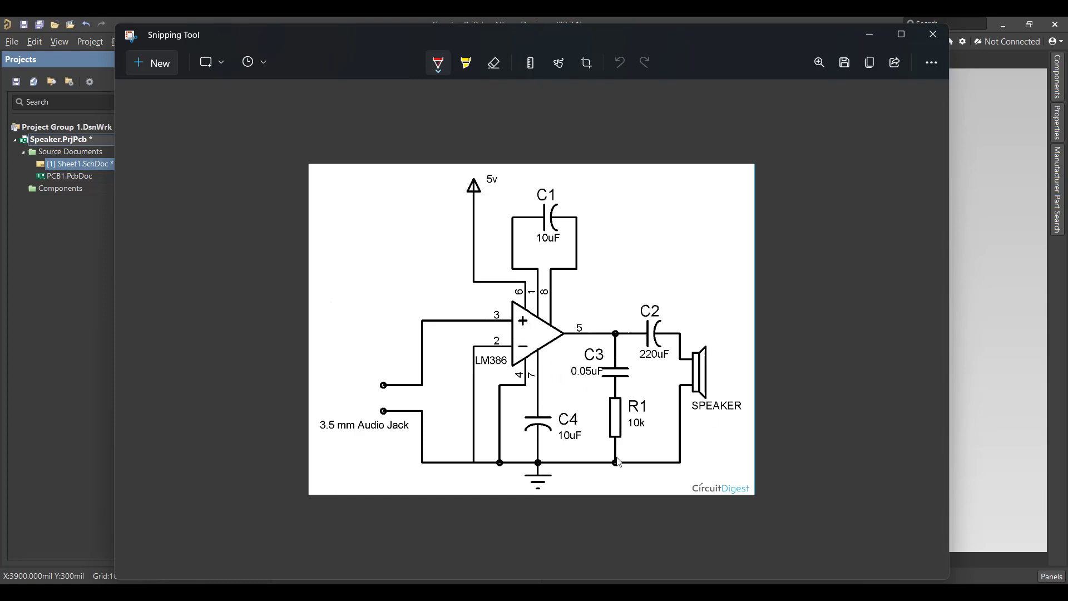
click(857, 37)
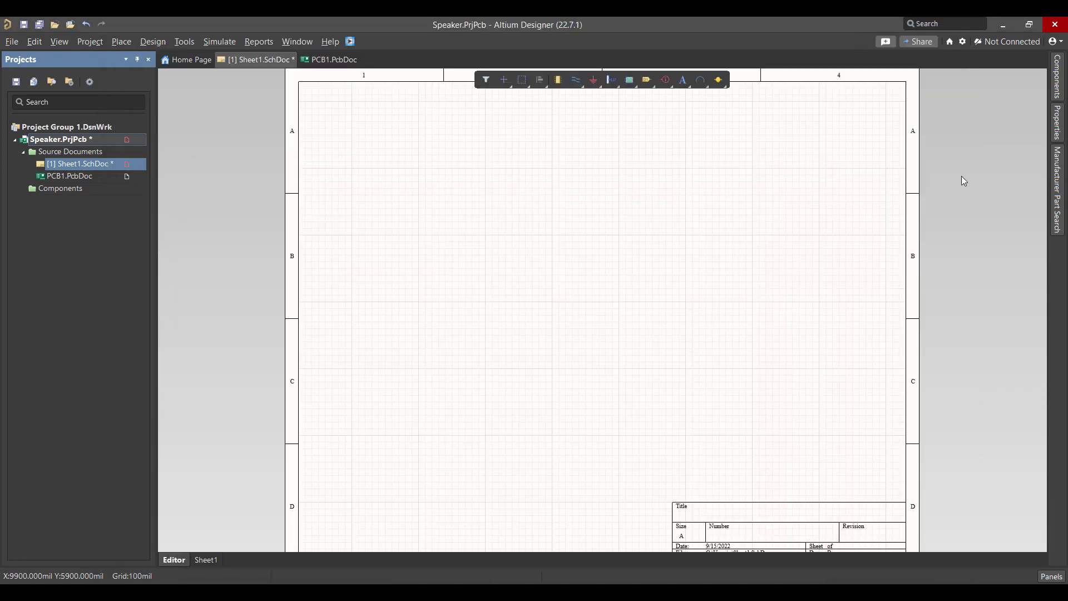
Step: Place the LM386N-1 amplifier from the manufacturer part search in the upper middle of the schematic sheet
click(1058, 187)
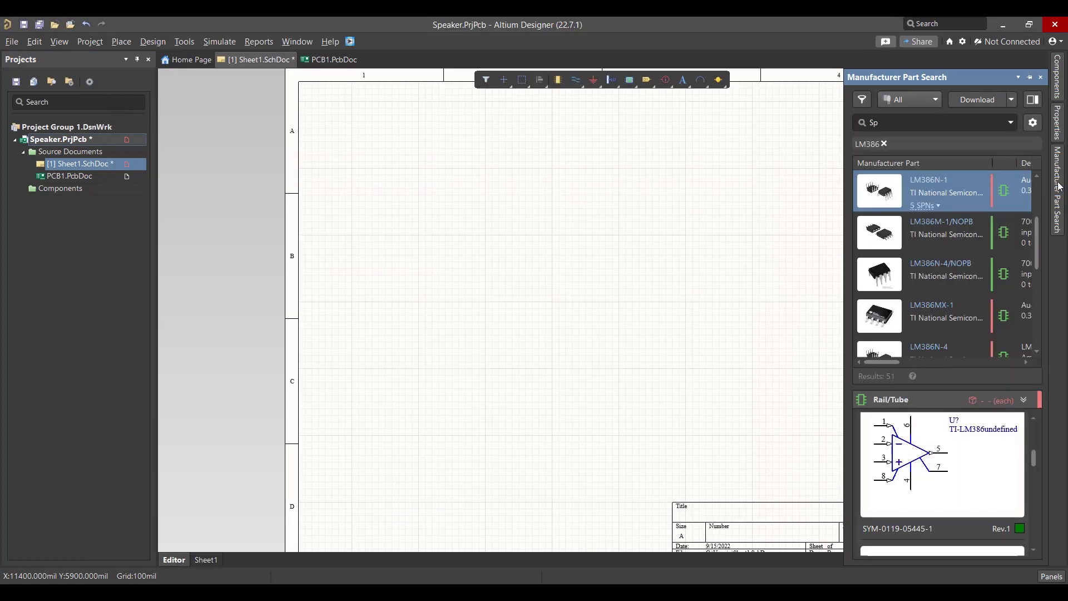
right_click(917, 185)
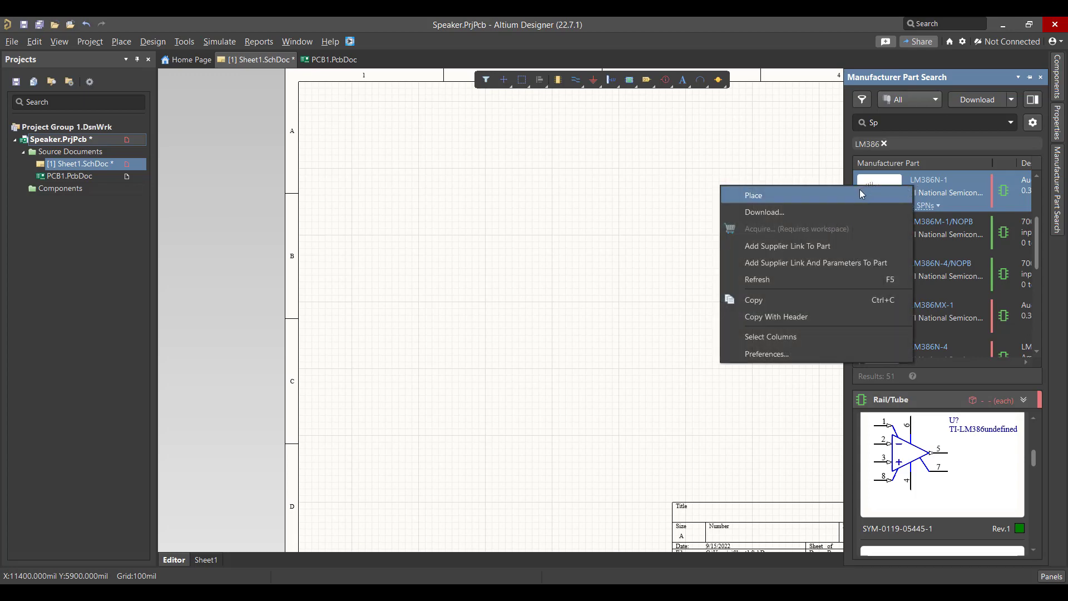
click(842, 194)
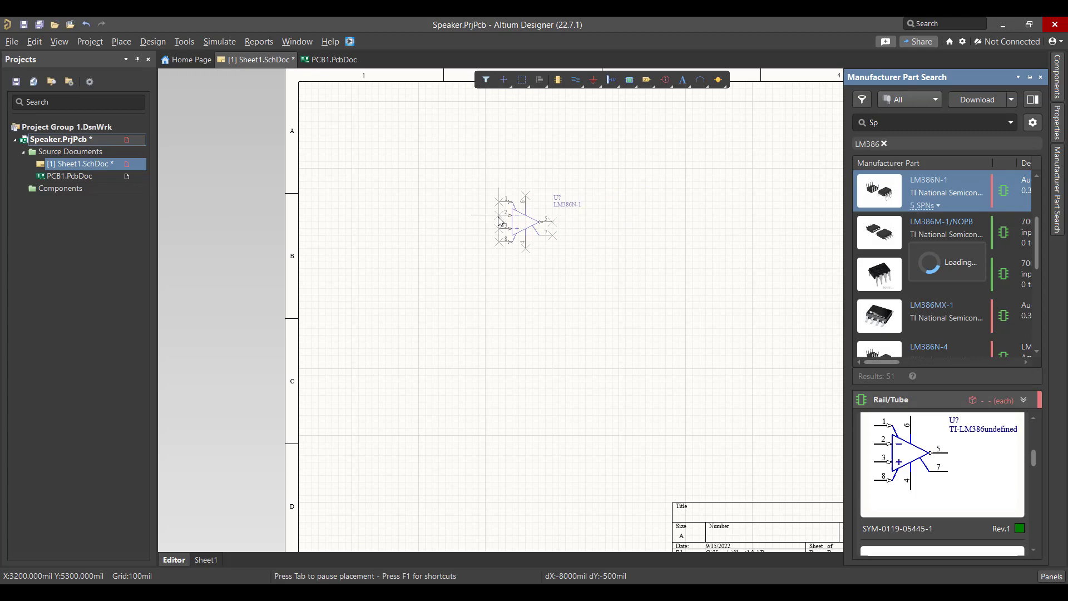
click(498, 216)
right_click(596, 254)
Step: Clear the LM386 filter and search the manufacturer parts for speaker
click(1062, 210)
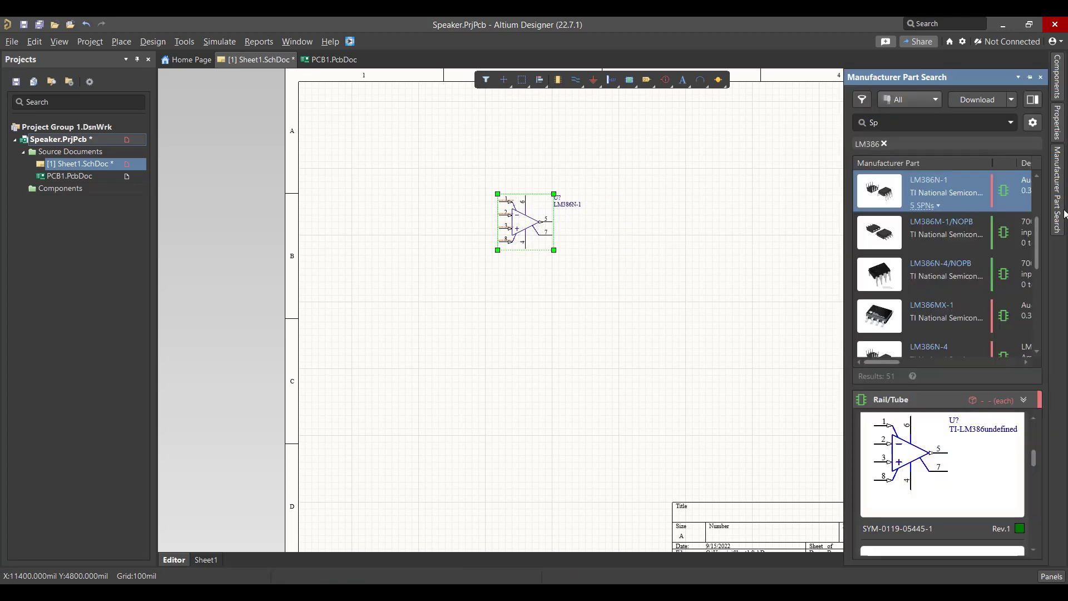
click(883, 143)
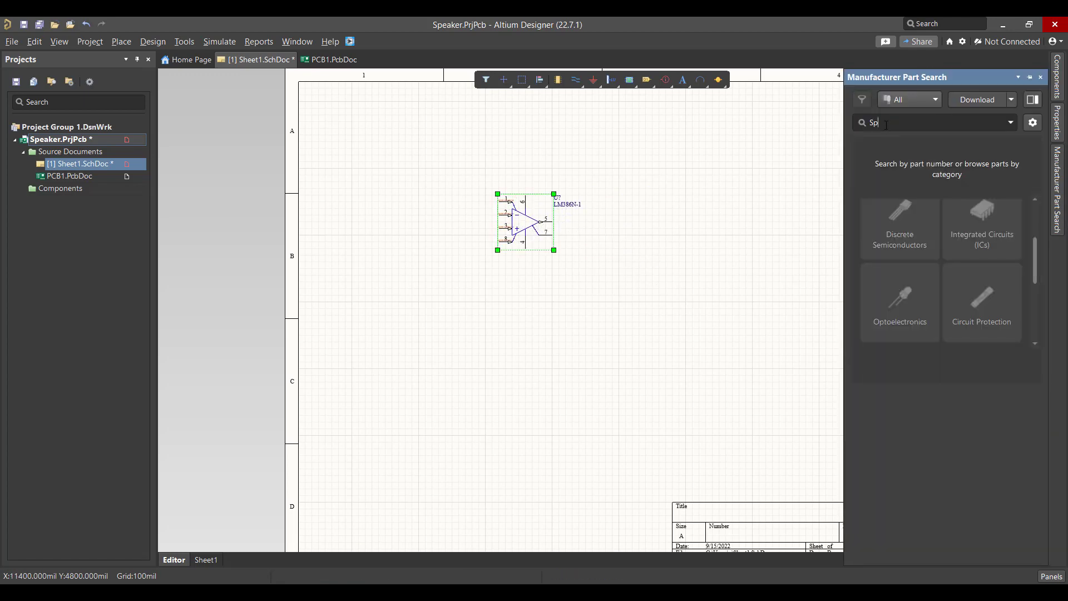
click(886, 124)
text(speaker)
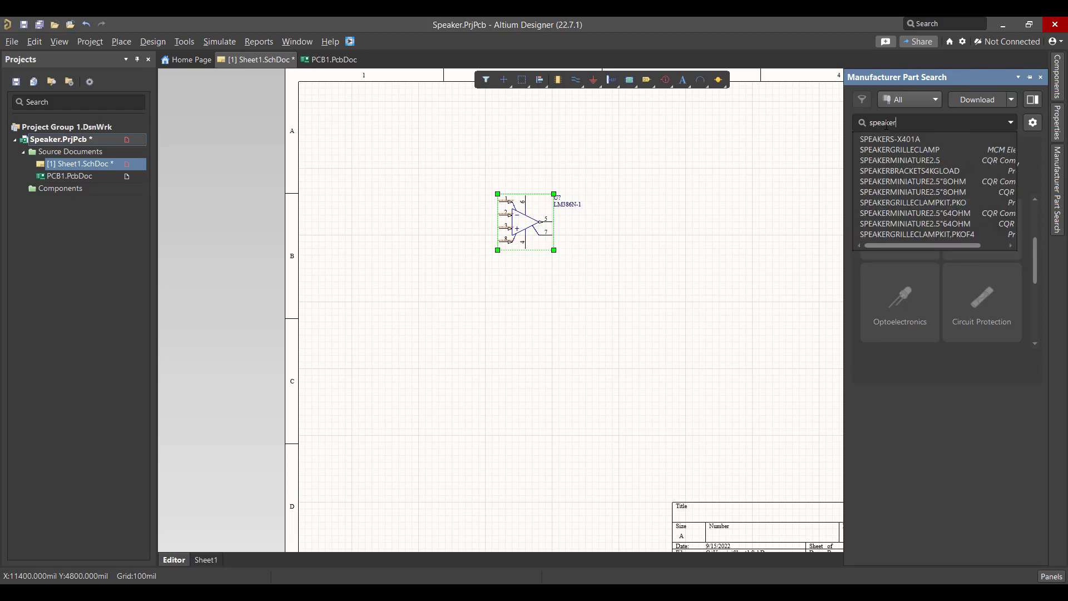
key(Return)
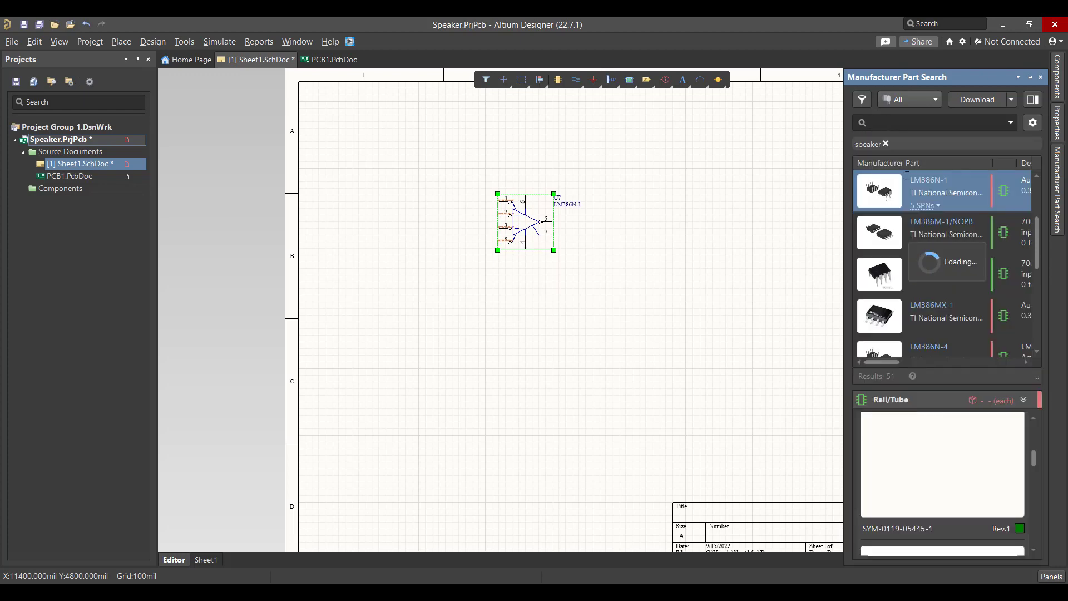
Step: Place the CVS-1508 speaker on the schematic to the right of the LM386N-1 amplifier
scroll(908, 225, down, 2)
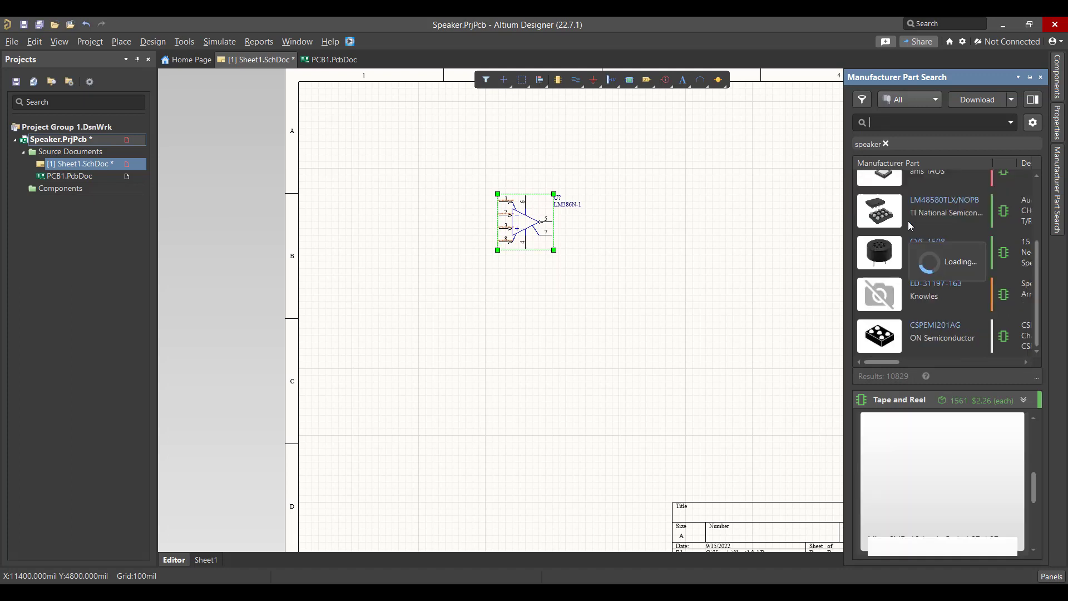
right_click(884, 255)
click(829, 265)
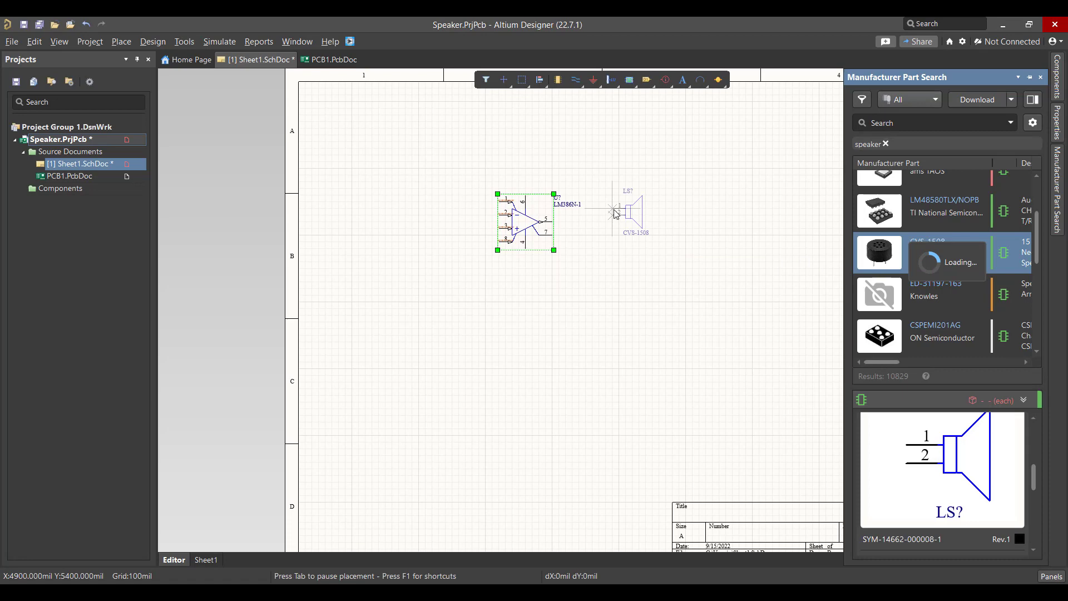
click(615, 214)
right_click(754, 233)
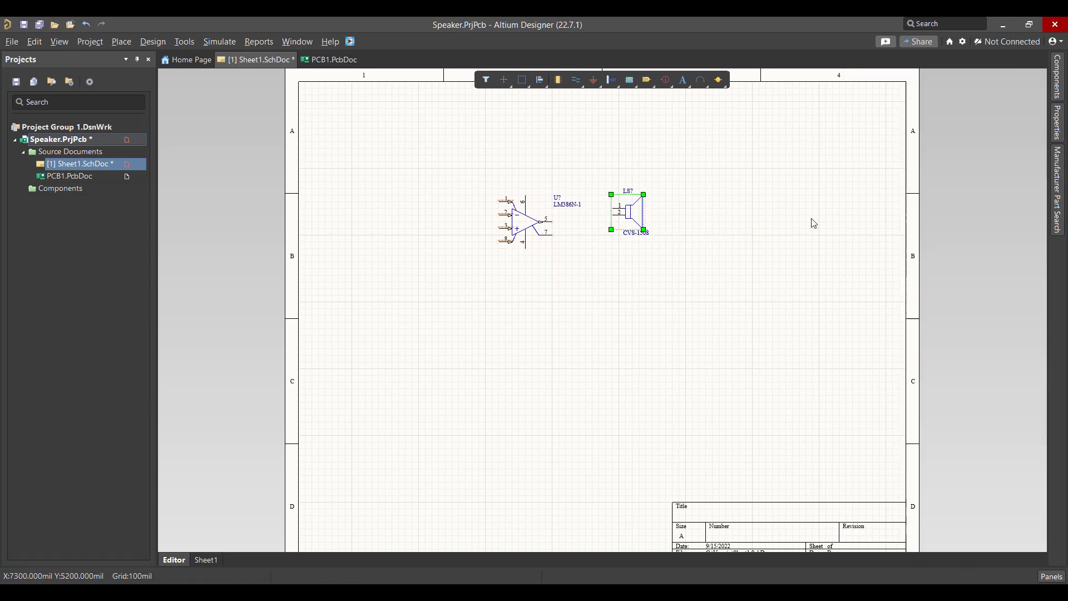
Step: Place the Samtec SSW-102-02-T-S two-pin connector on the schematic to the right of the speaker
click(1057, 185)
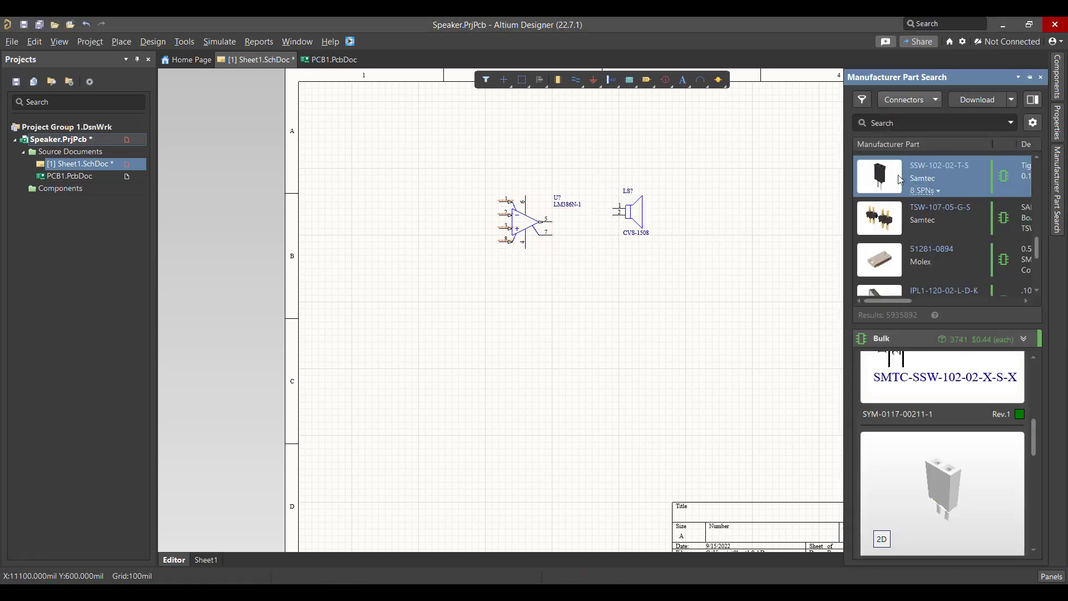
right_click(896, 176)
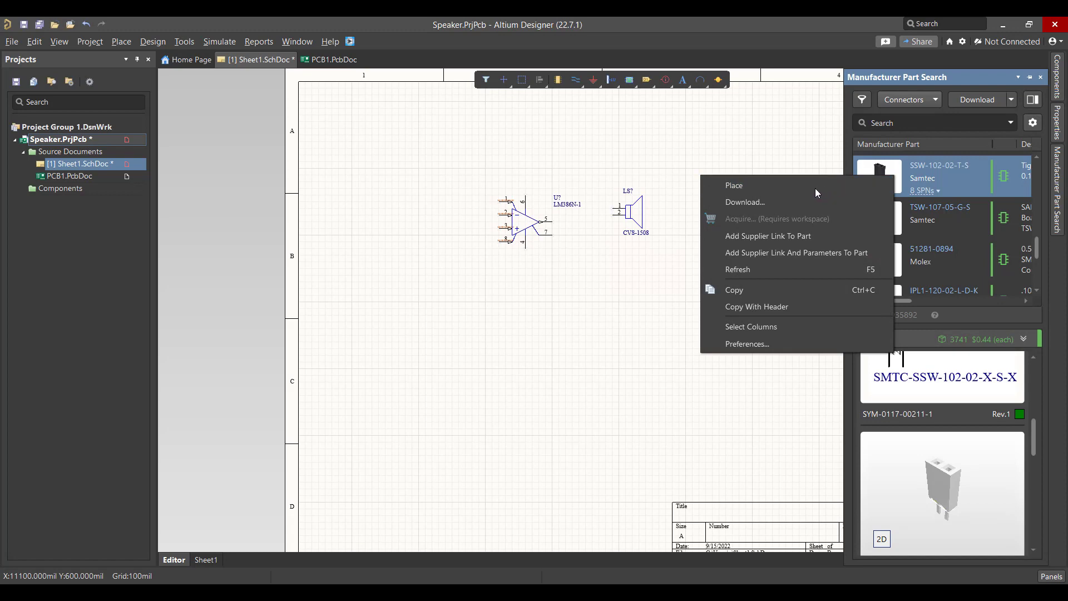
click(755, 184)
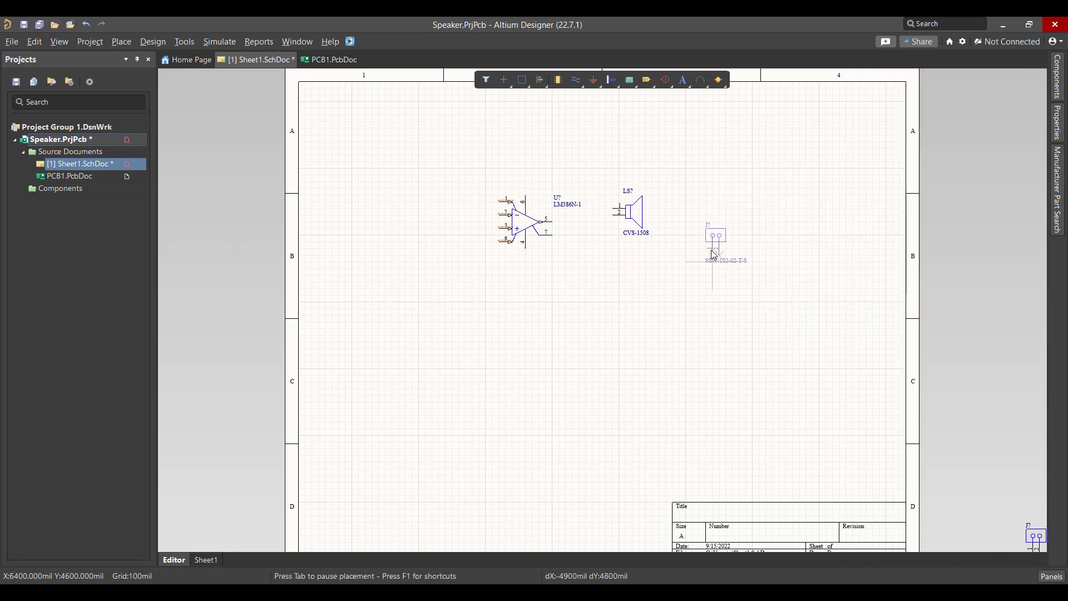
click(712, 242)
right_click(752, 328)
click(790, 314)
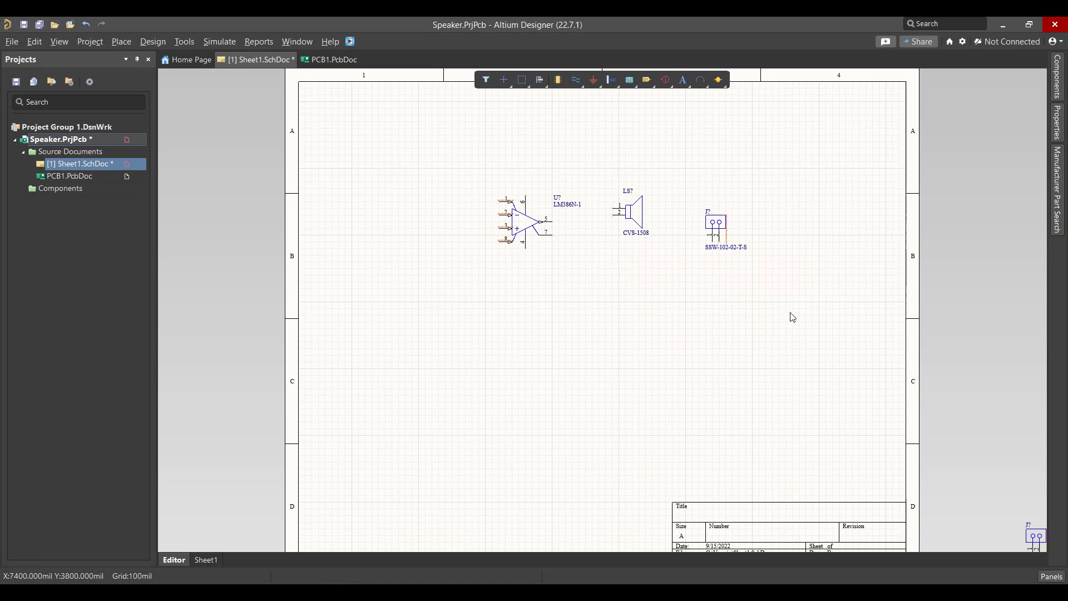
Step: Search the manufacturer parts for 10uf
click(1055, 189)
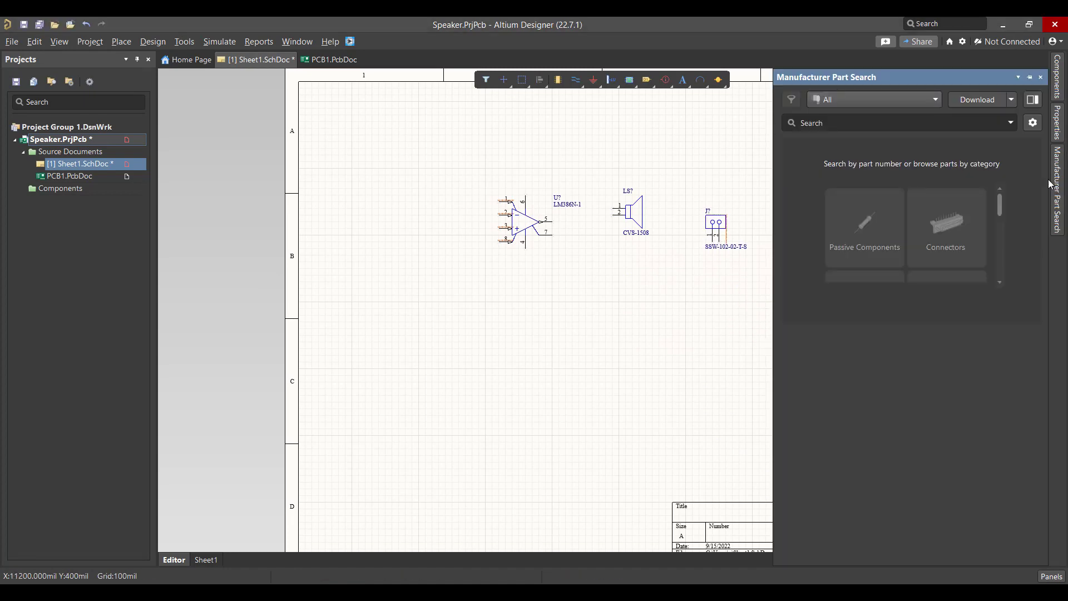
click(872, 118)
text(10)
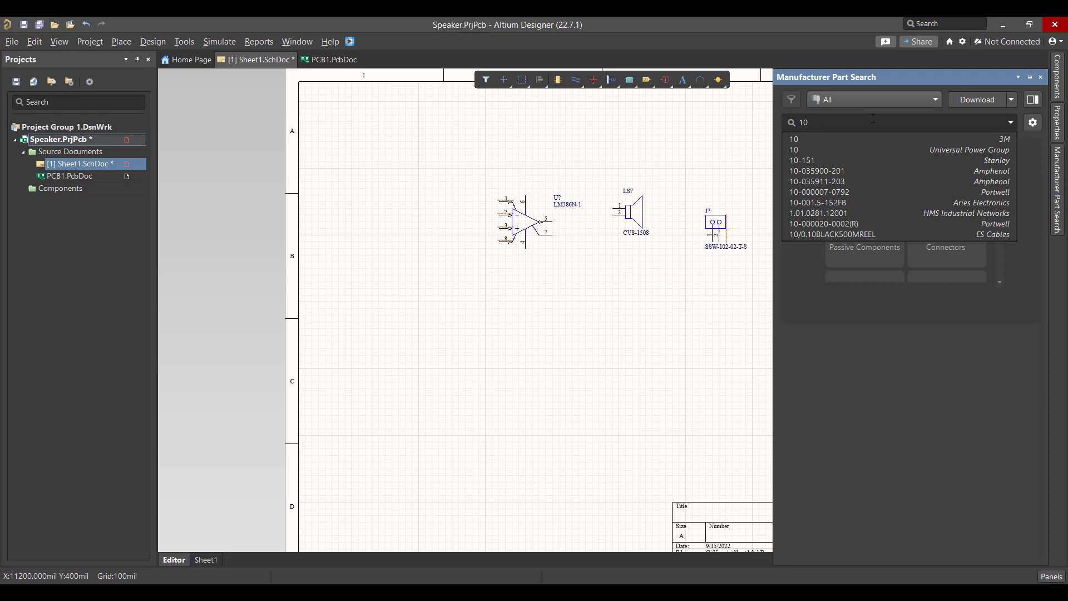
text(Uf)
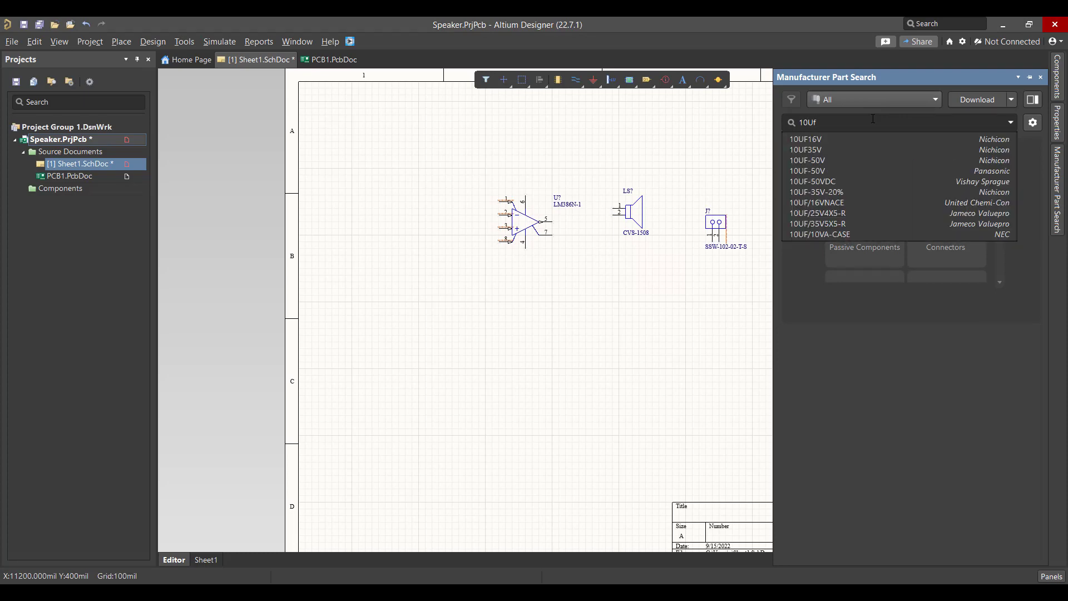
text(uf)
key(Return)
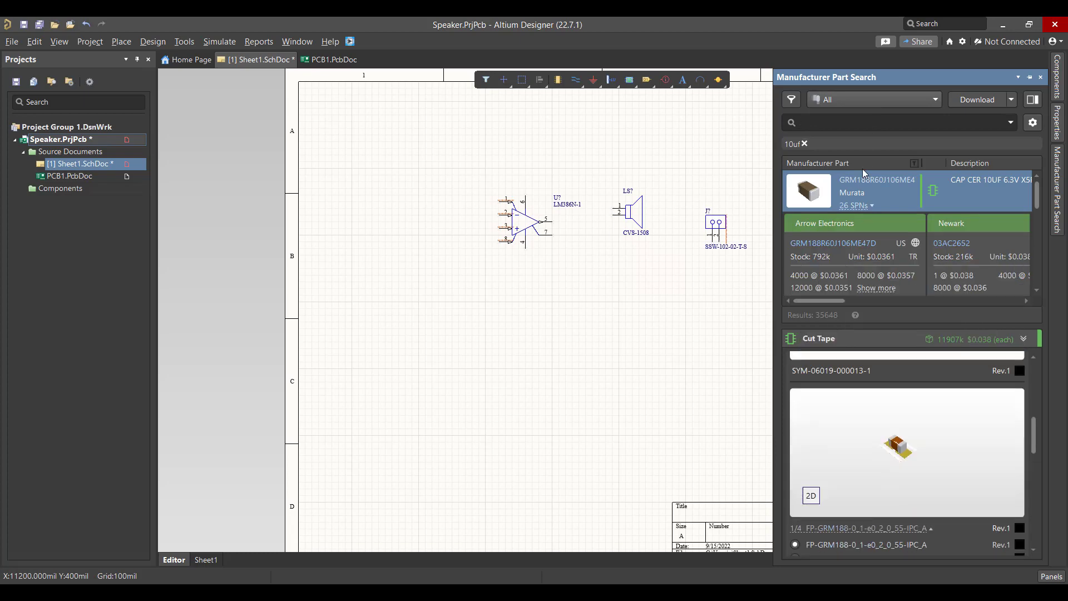
Step: Place the Murata GRM188R60J106ME47D capacitor on the schematic above the LM386N-1 amplifier
right_click(856, 191)
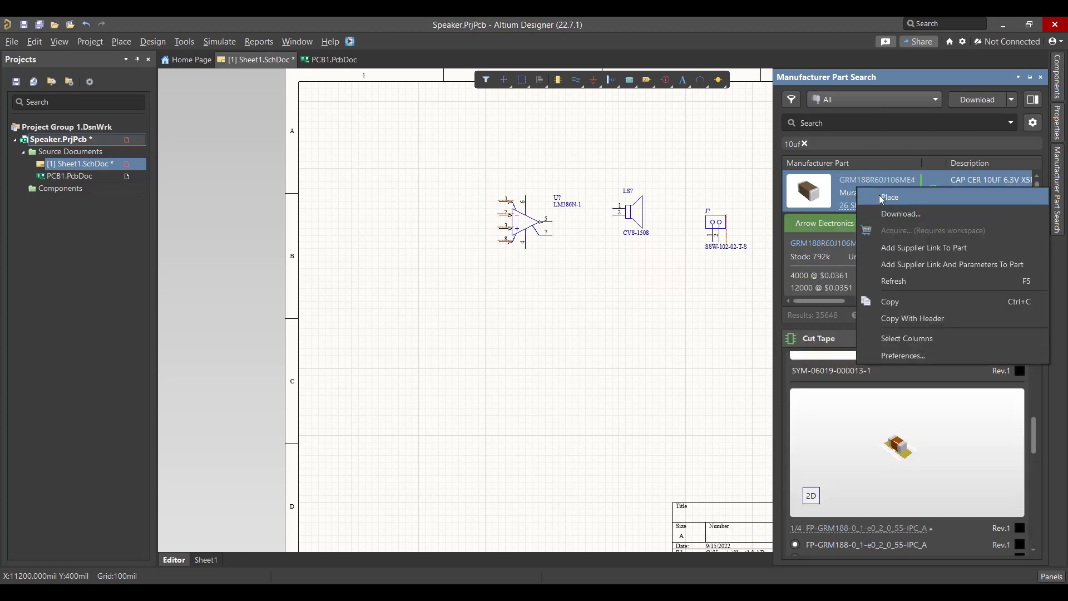
click(876, 198)
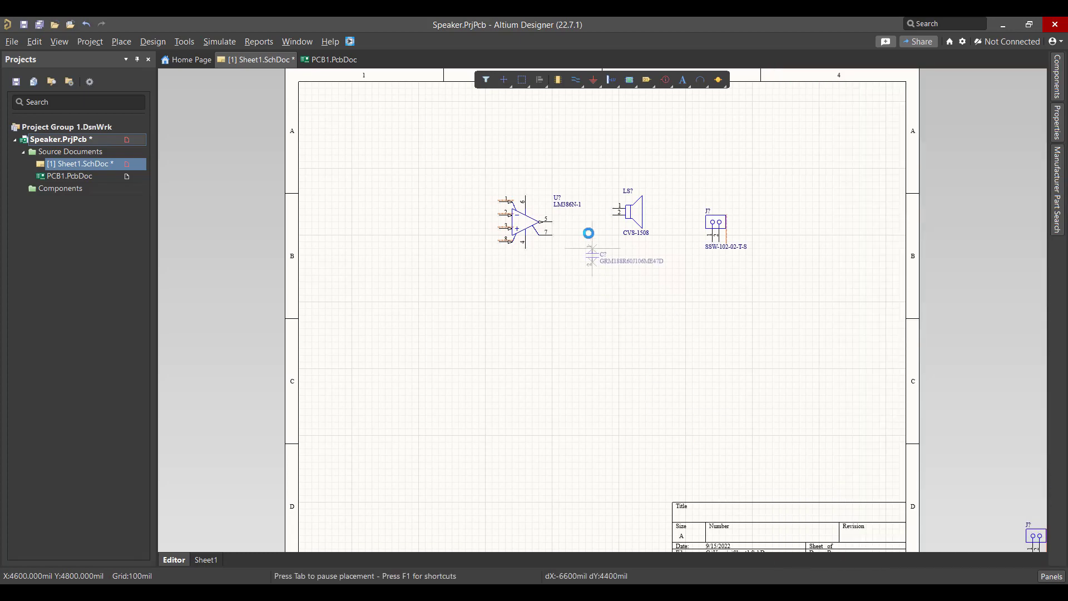
click(510, 157)
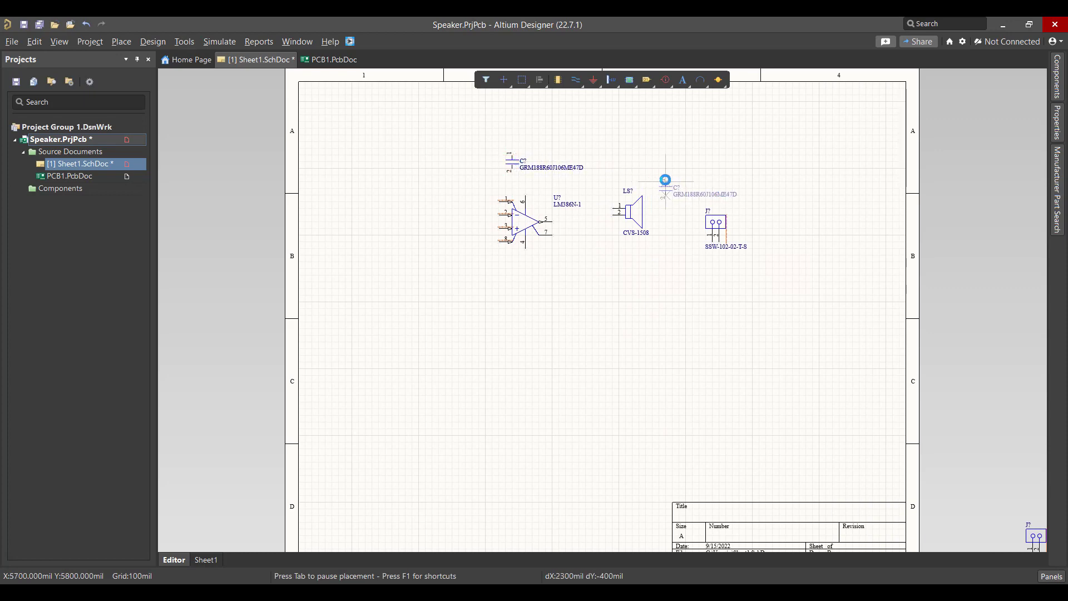
key(Escape)
Step: Clear the 10uf filter and search the manufacturer parts for 220uf
click(1061, 191)
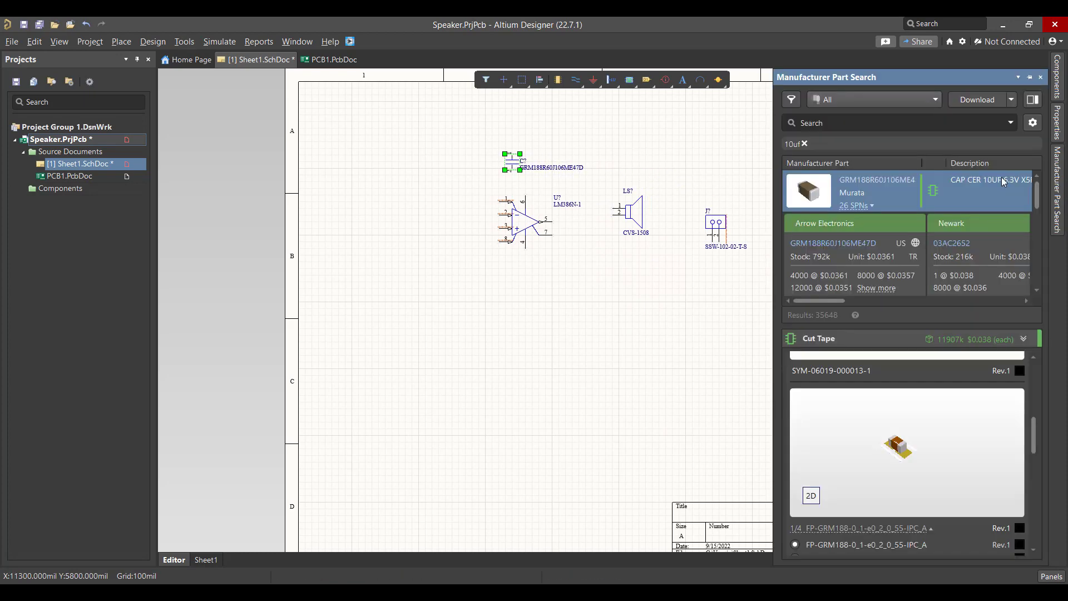
click(804, 142)
click(828, 125)
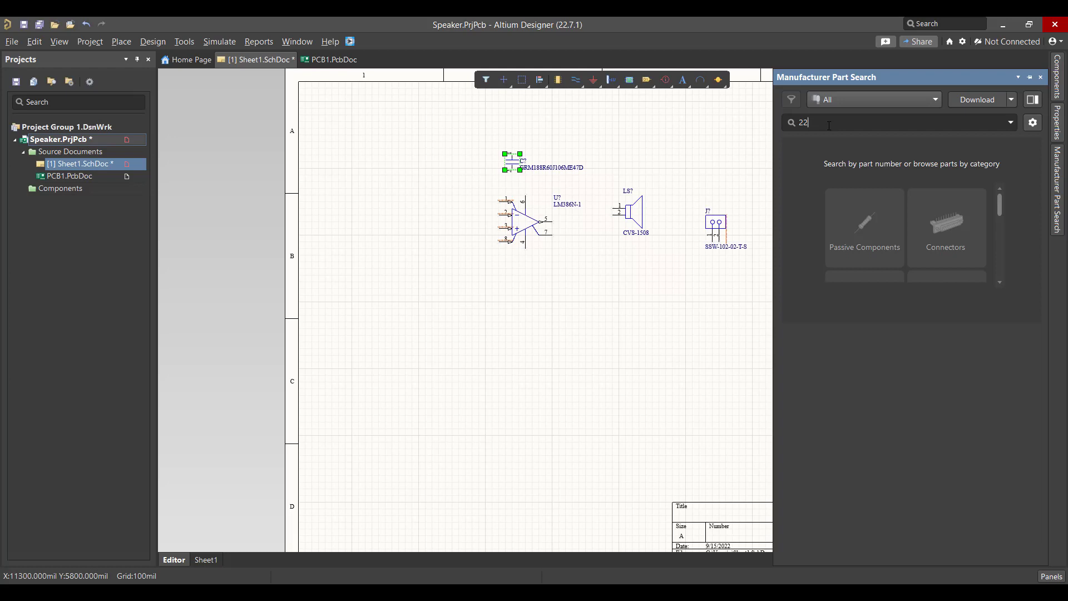
text(u)
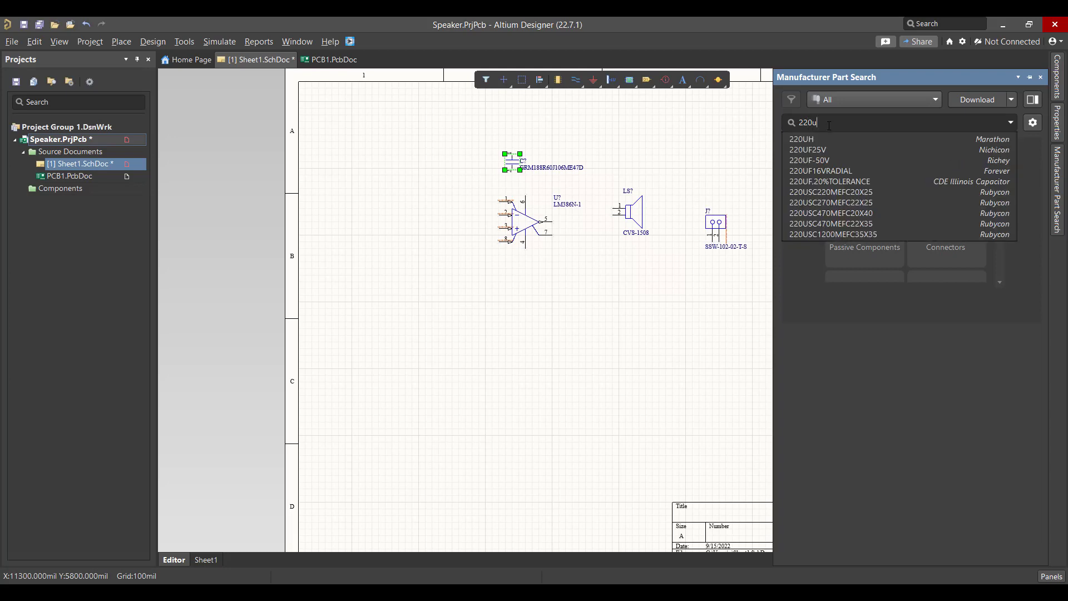
text(f)
key(Return)
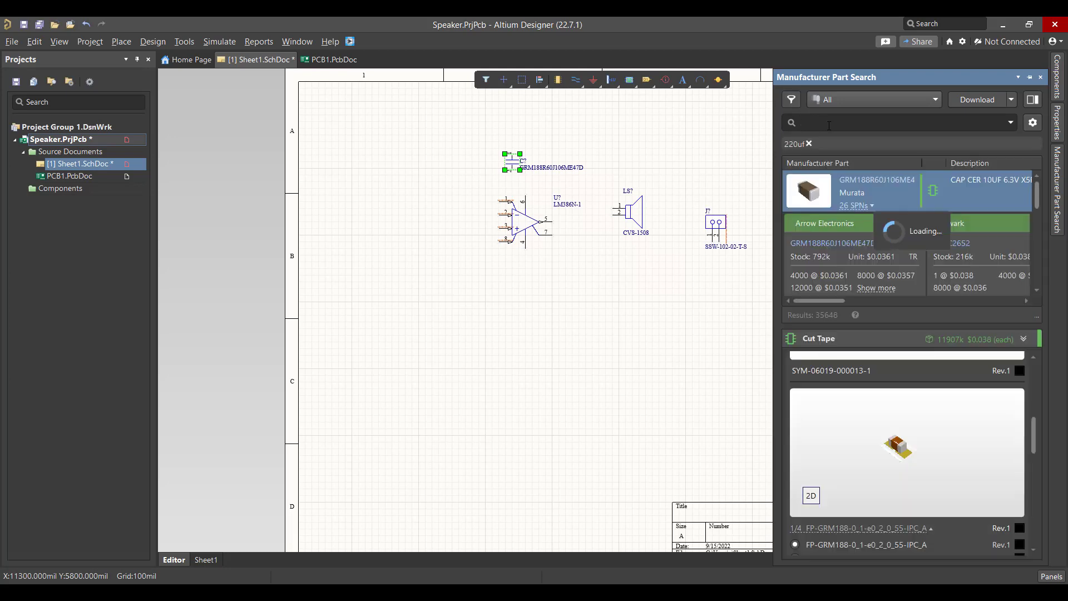
Step: Place the Panasonic EEEFT1H221AP capacitor horizontally between the LM386N-1 amplifier and the speaker
right_click(851, 189)
click(869, 194)
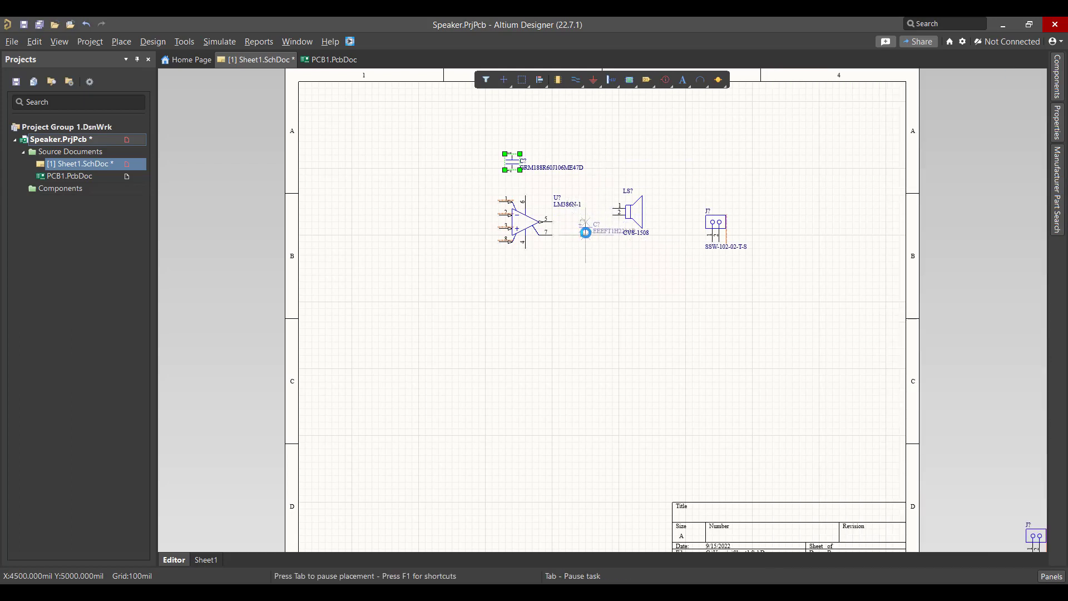
click(596, 219)
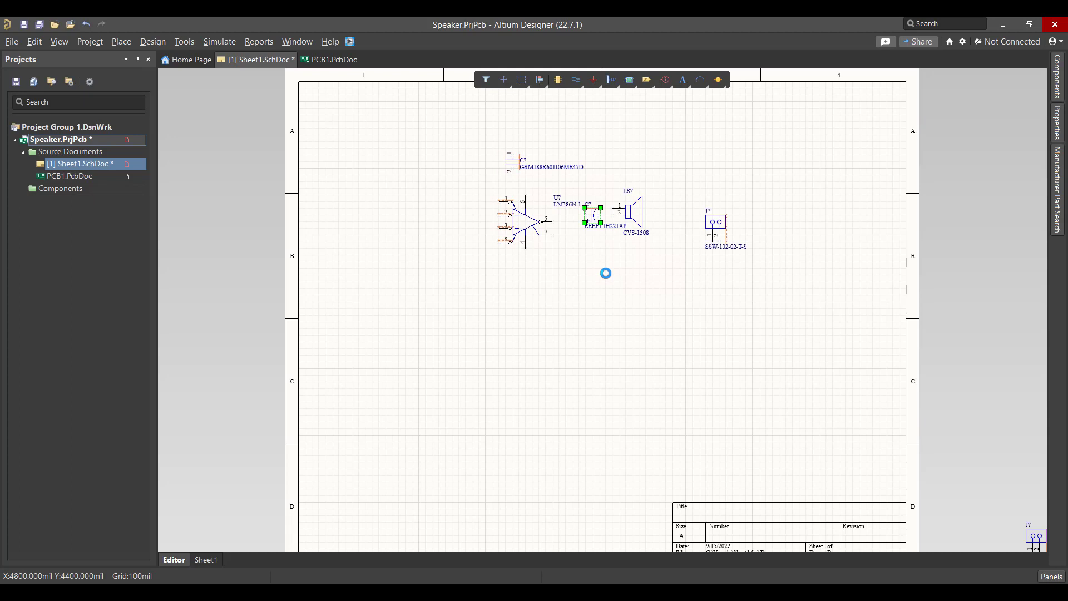
Step: Duplicate the GRM188R60J106ME47D capacitor and place the copy vertically below the amplifier
click(516, 164)
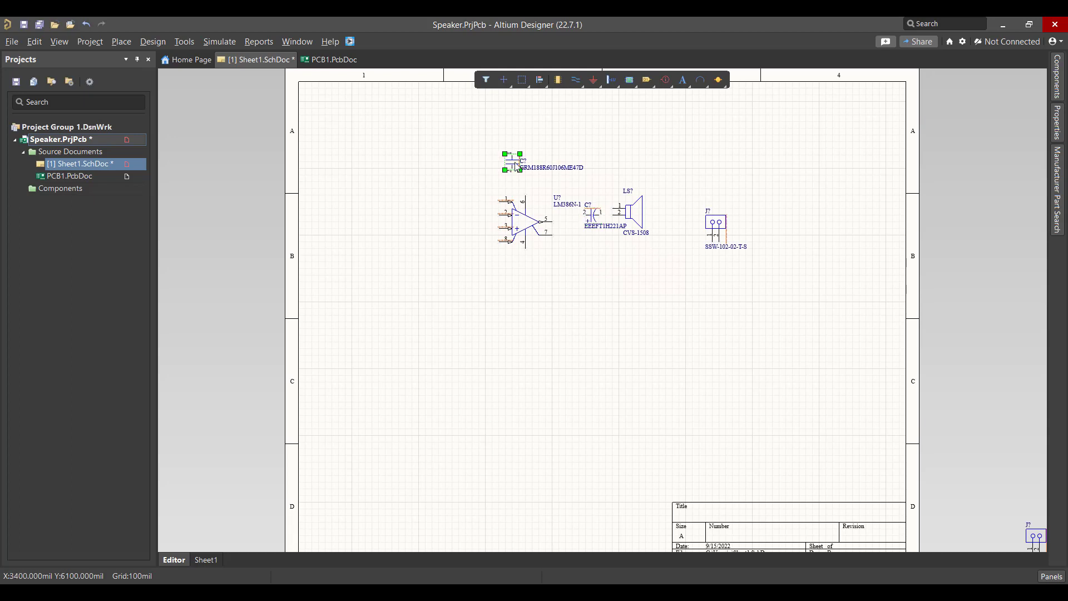
key(ctrl+v)
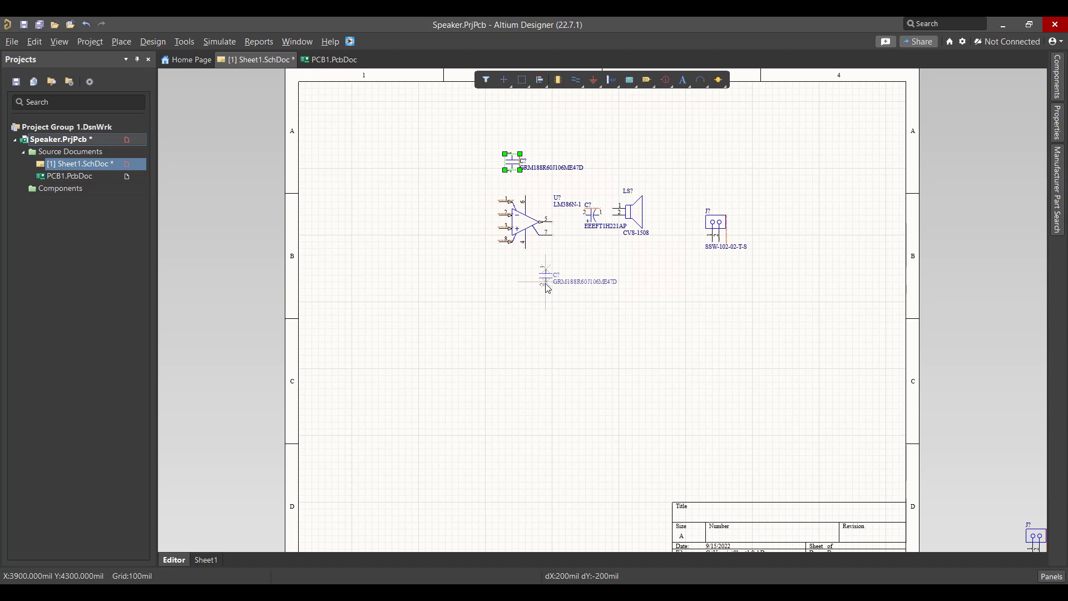
key(space)
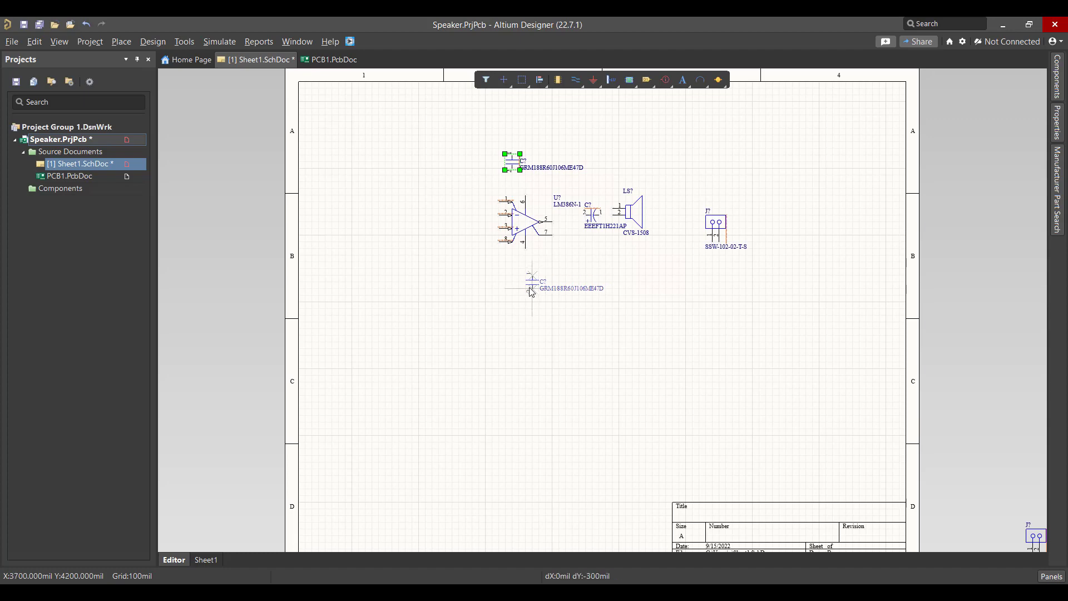
click(550, 289)
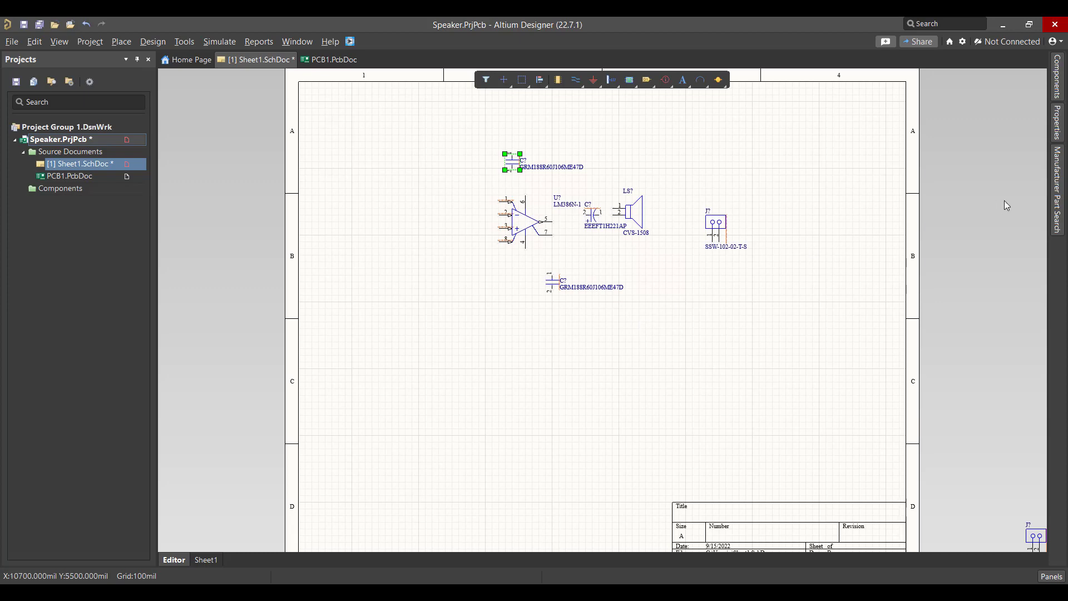
Step: Clear the 220uf filter and search the manufacturer parts for 10K
click(1057, 200)
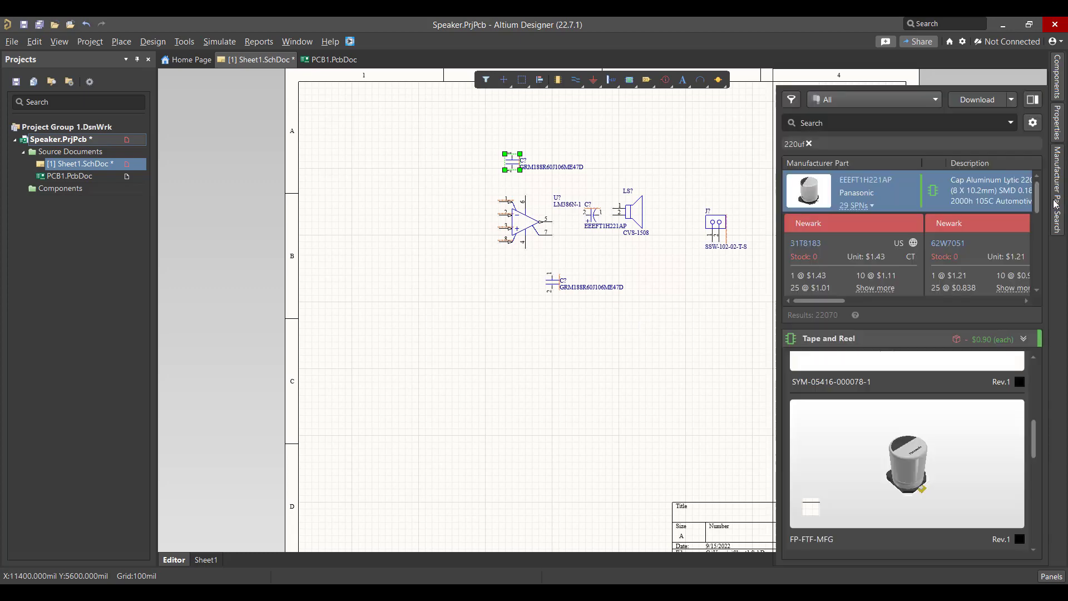
click(809, 144)
click(824, 119)
text(10K)
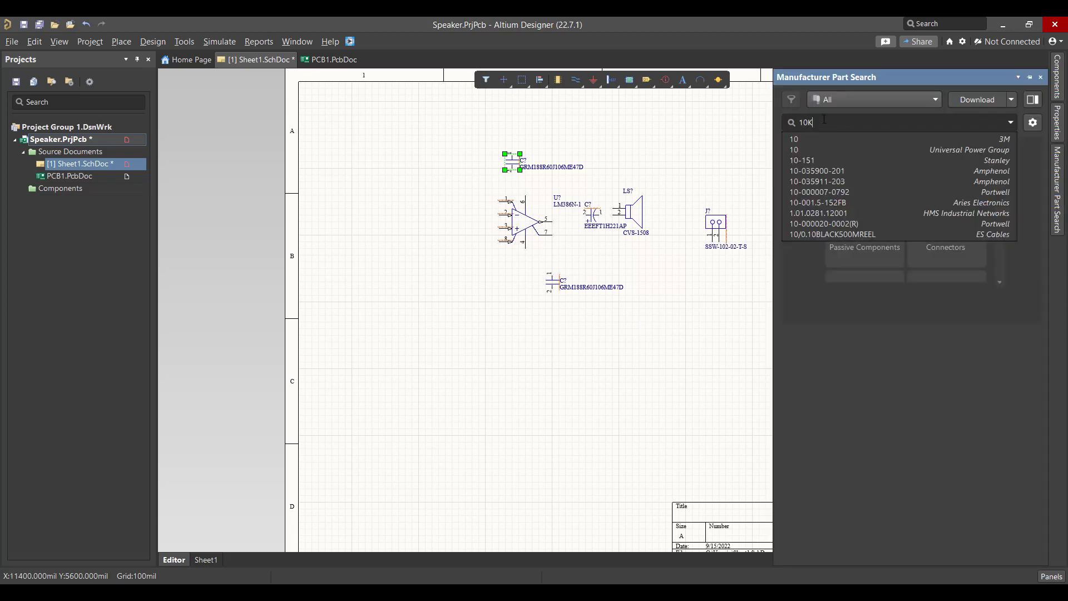
key(Return)
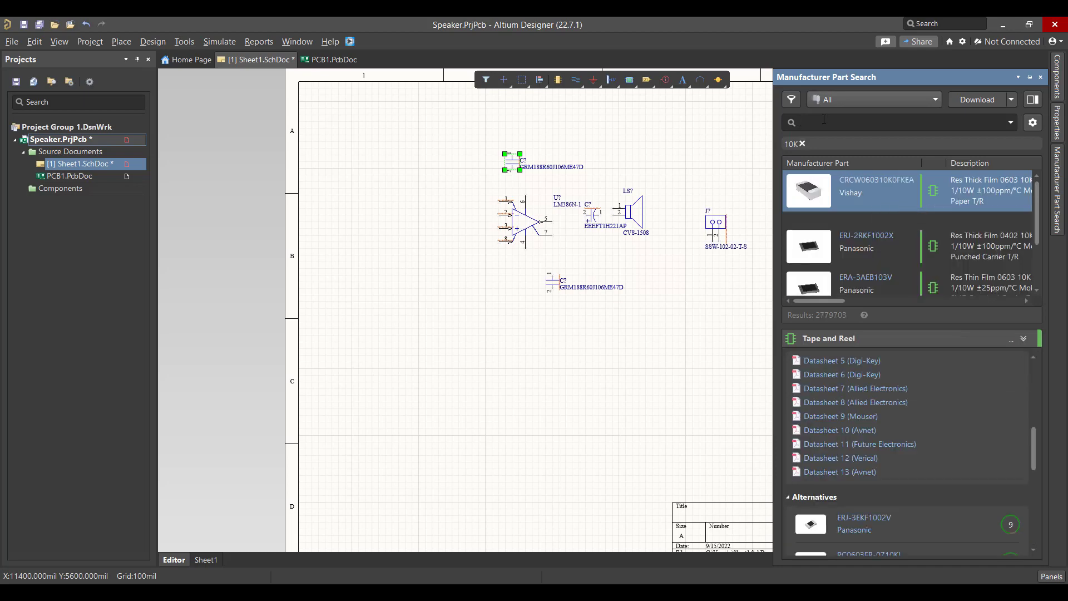
Step: Place the Vishay CRCW060310K0FKEA resistor vertically on the schematic below the speaker
right_click(852, 188)
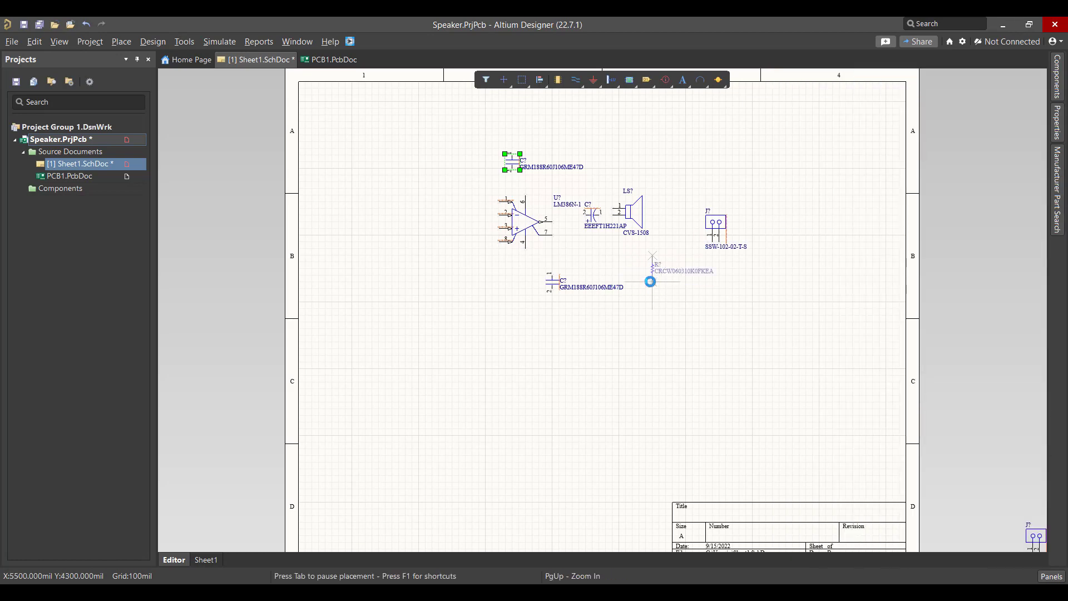
click(650, 281)
key(Escape)
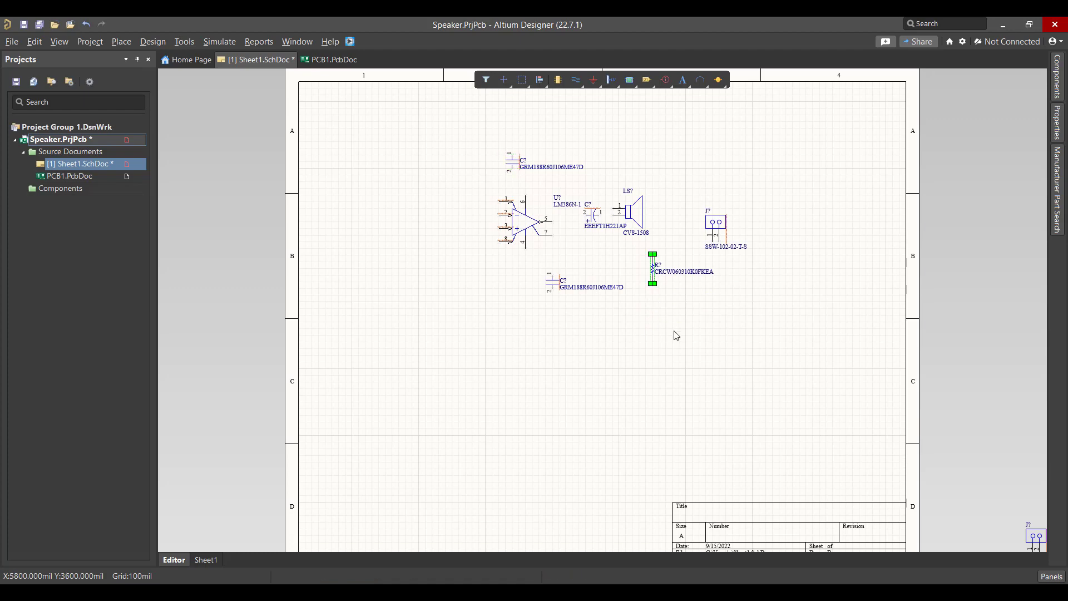
click(677, 335)
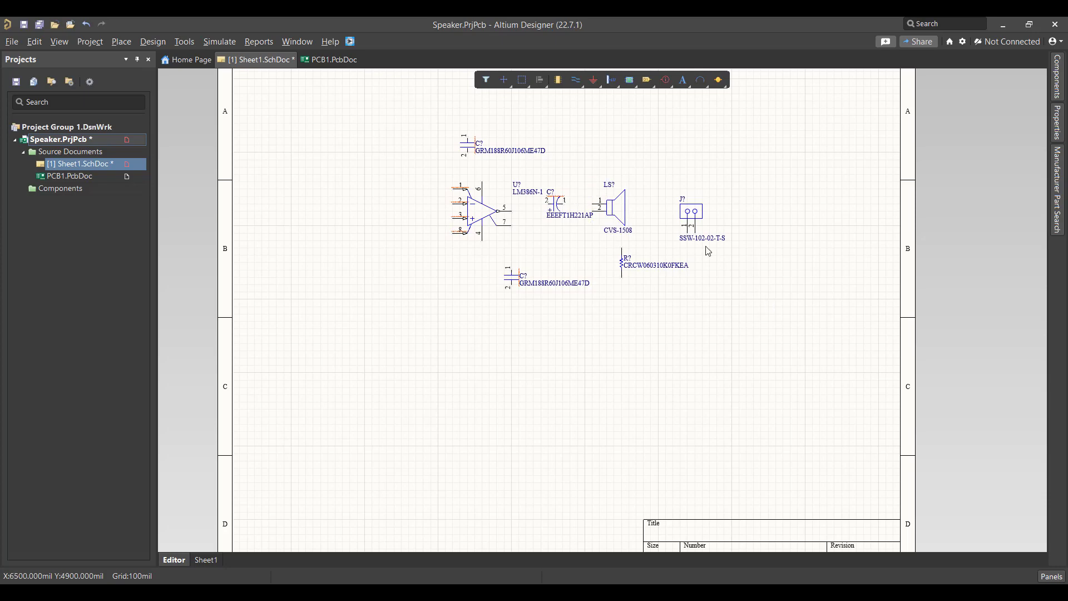
Step: Duplicate the SSW-102-02-T-S connector and place the copy to the left of the amplifier, rotated so its pins face the amplifier
click(689, 216)
key(ctrl+c)
key(ctrl+v)
key(space)
click(386, 234)
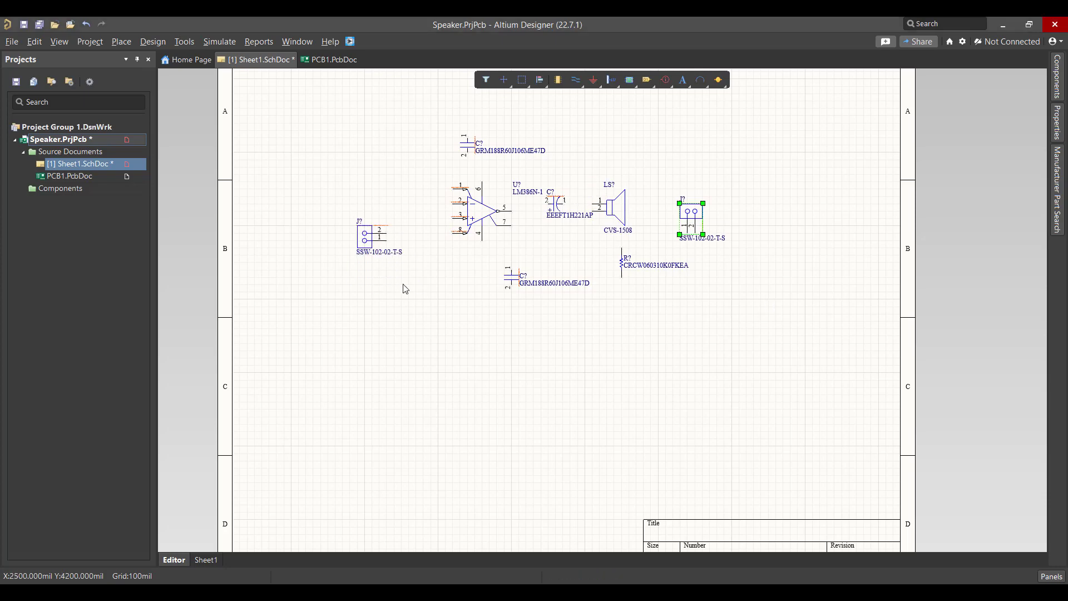
Step: Wire pin 2 of the left connector to pin 3 of the LM386N-1 amplifier
click(576, 79)
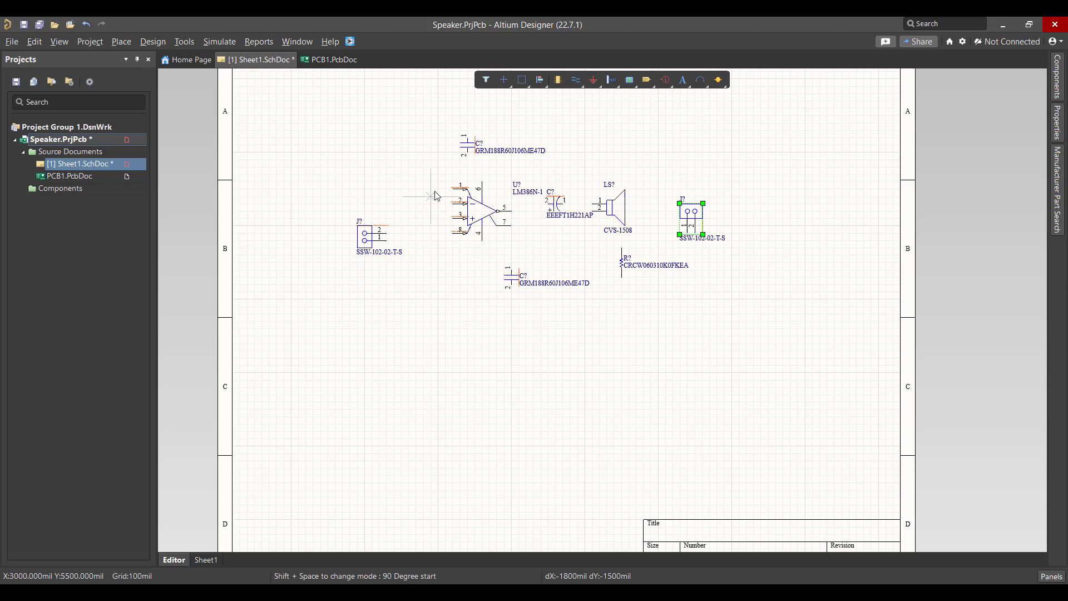
click(387, 233)
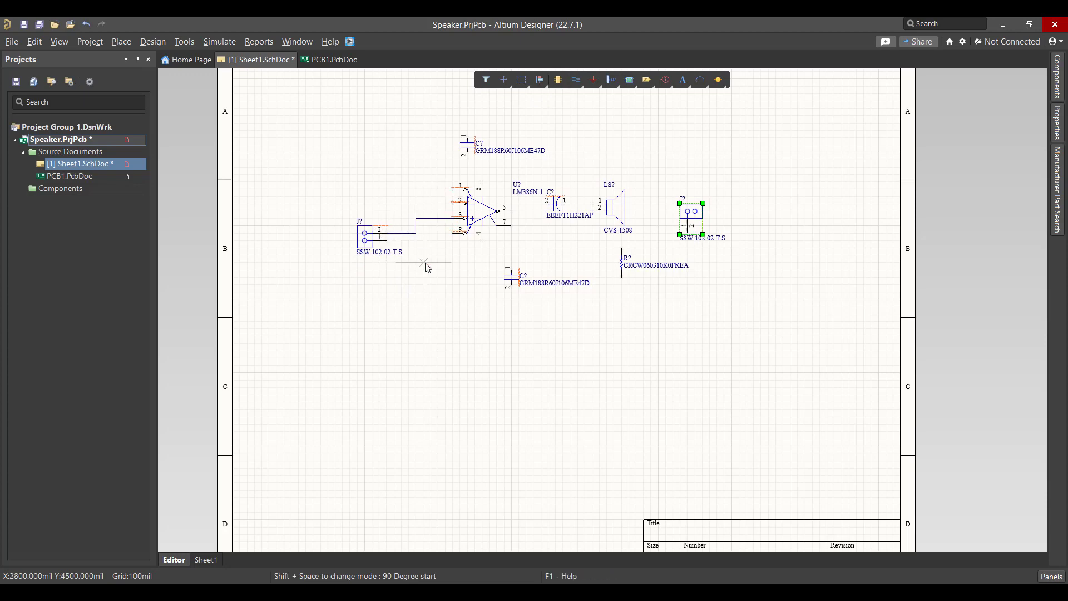
right_click(425, 263)
Step: Attach a GND power port to pin 1 of the left connector
click(593, 80)
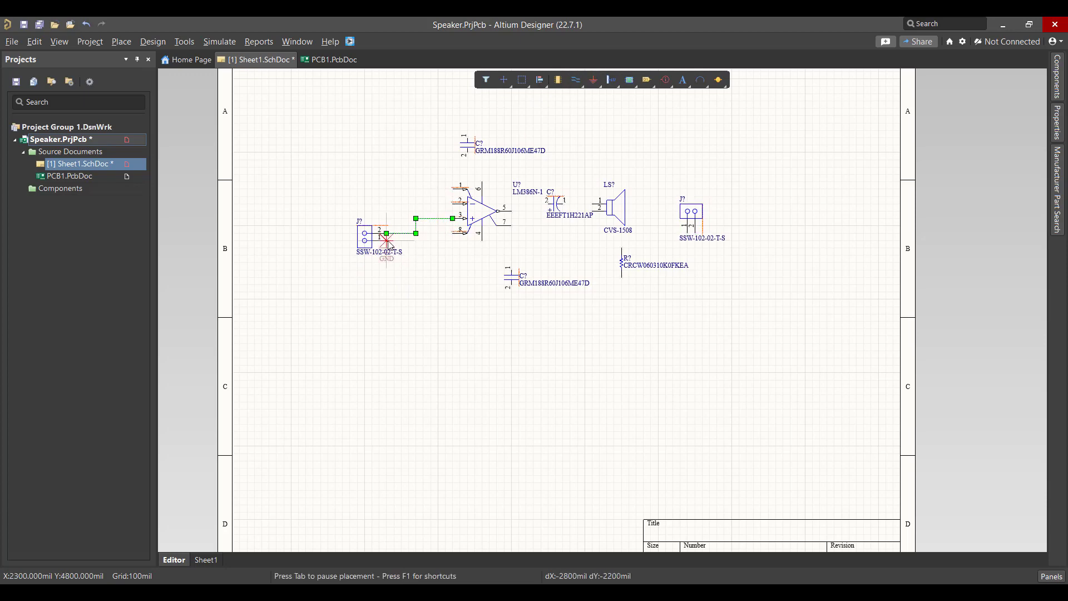
click(386, 240)
right_click(386, 240)
Step: Move the right-hand SSW-102-02-T-S connector up to the sheet's upper right and rotate it so its pins face left
key(space)
drag(687, 212, 745, 159)
key(space)
key(space)
Step: Attach a GND port to pin 2 and a VCC port to pin 1 of the upper-right connector
click(593, 79)
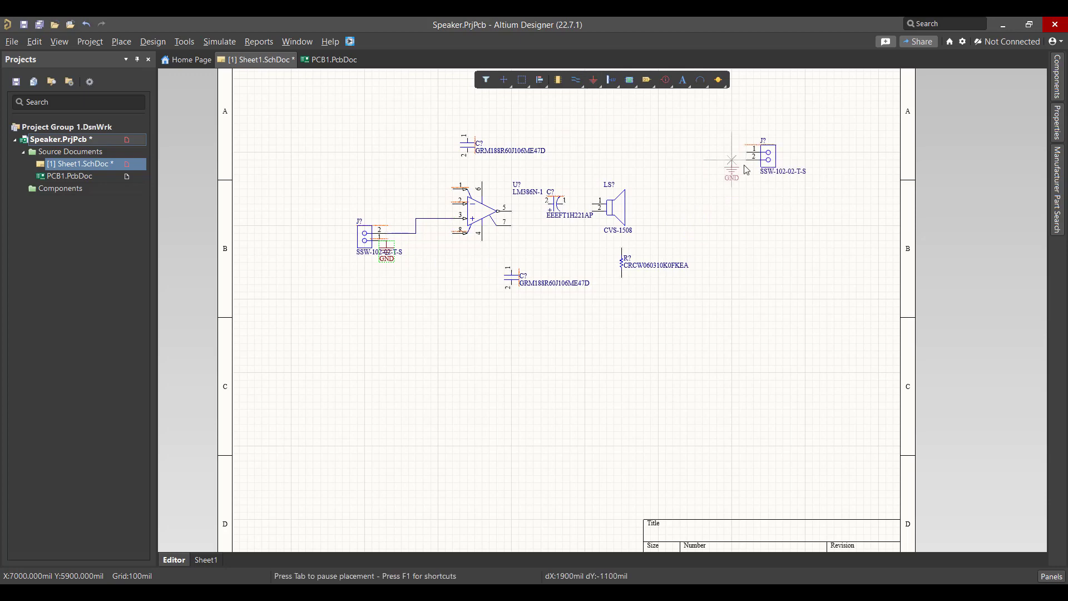
click(745, 160)
right_click(724, 153)
right_click(592, 81)
click(606, 108)
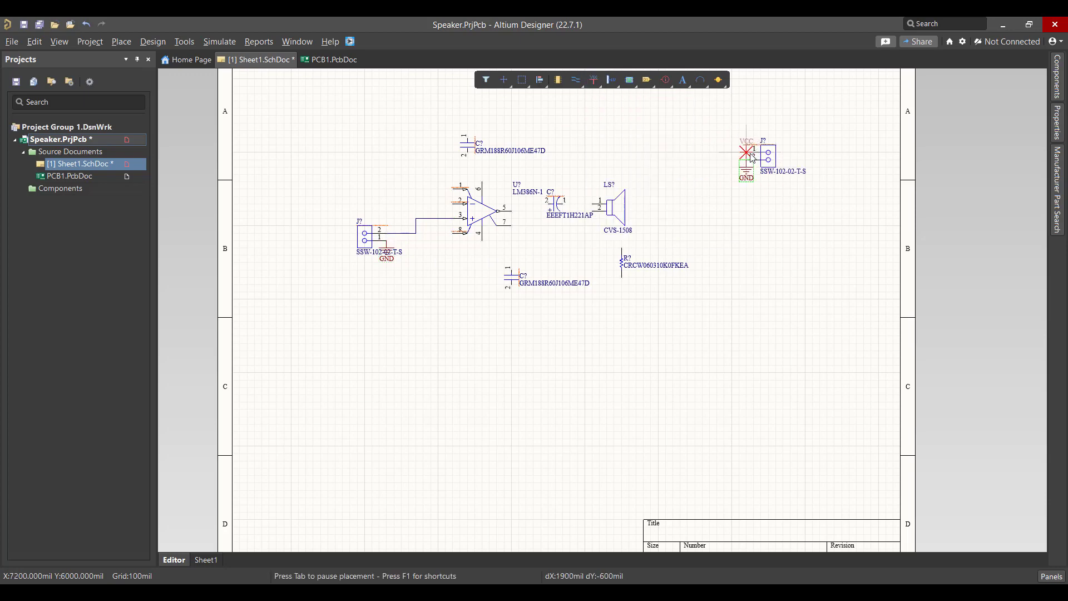
click(751, 156)
key(Escape)
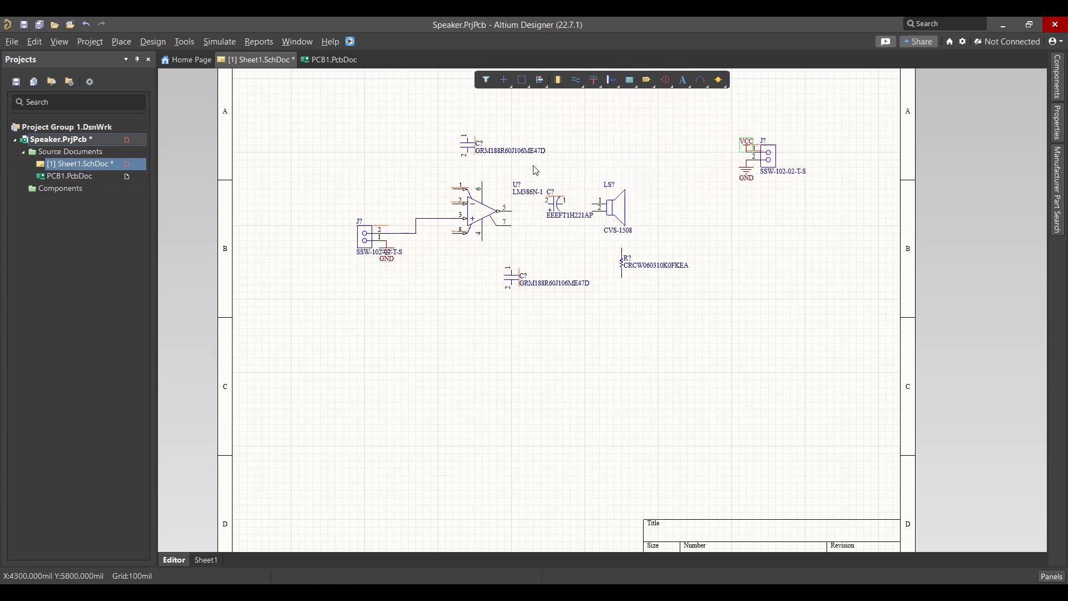
Step: Move the capacitor above the amplifier to the amplifier's left side and wire it between amplifier pins 1 and 8
drag(467, 146, 430, 182)
click(454, 163)
click(576, 79)
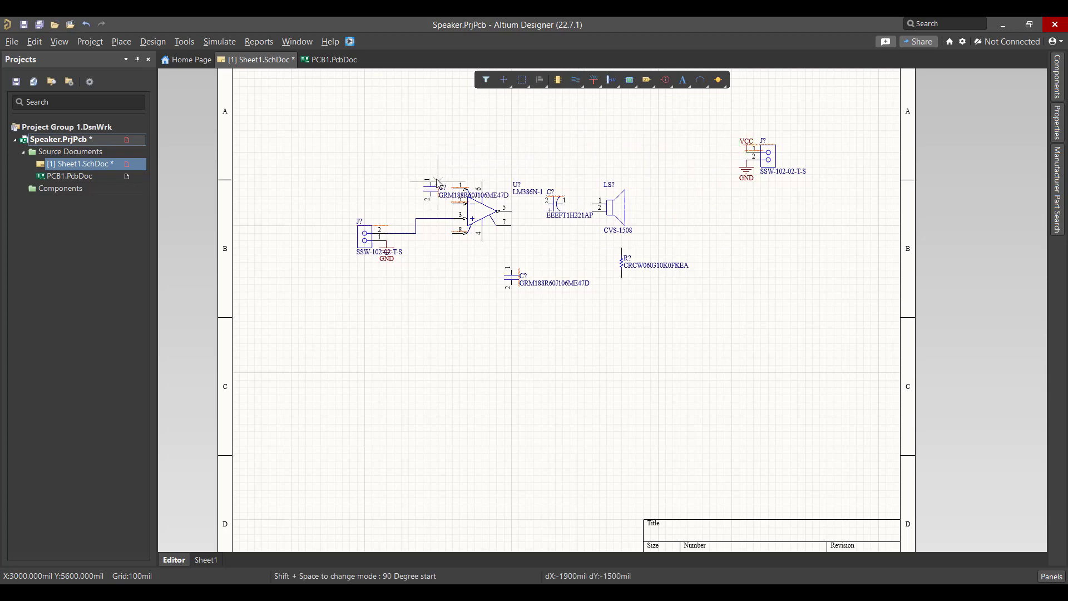
click(430, 182)
click(452, 189)
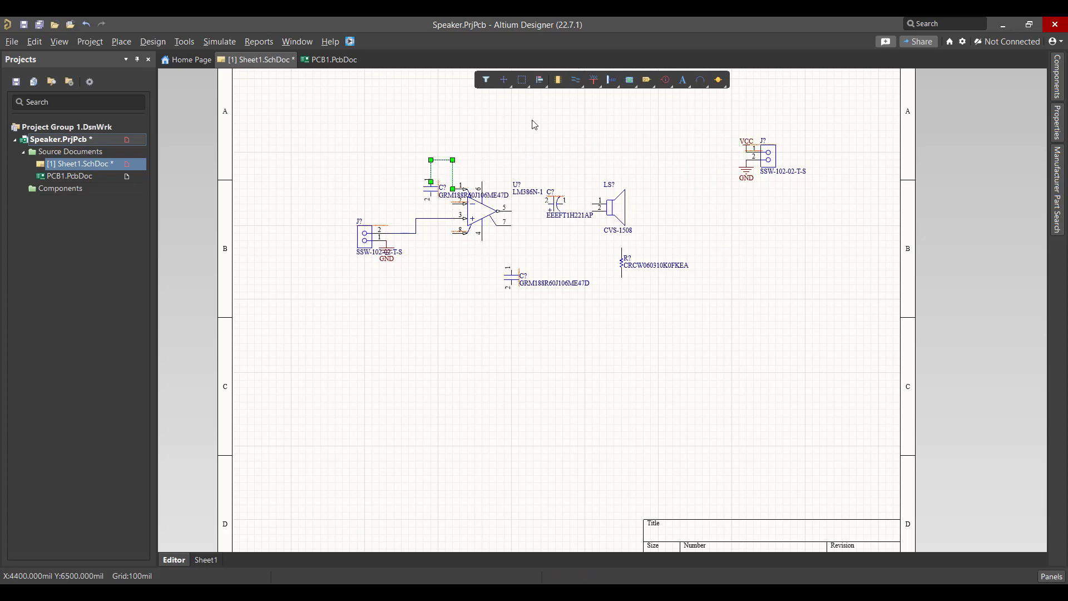
click(461, 230)
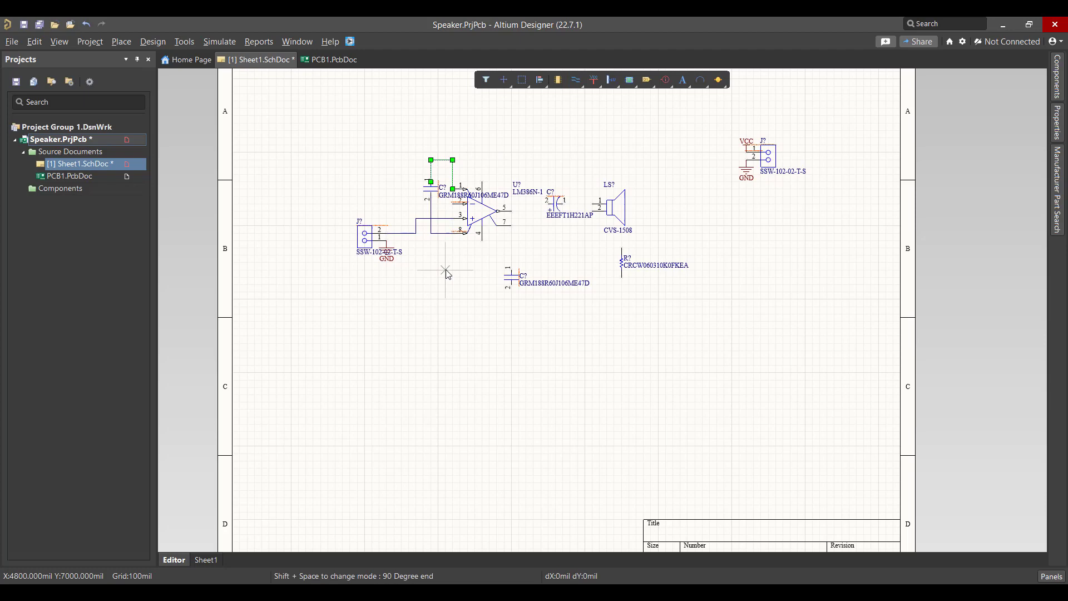
key(Escape)
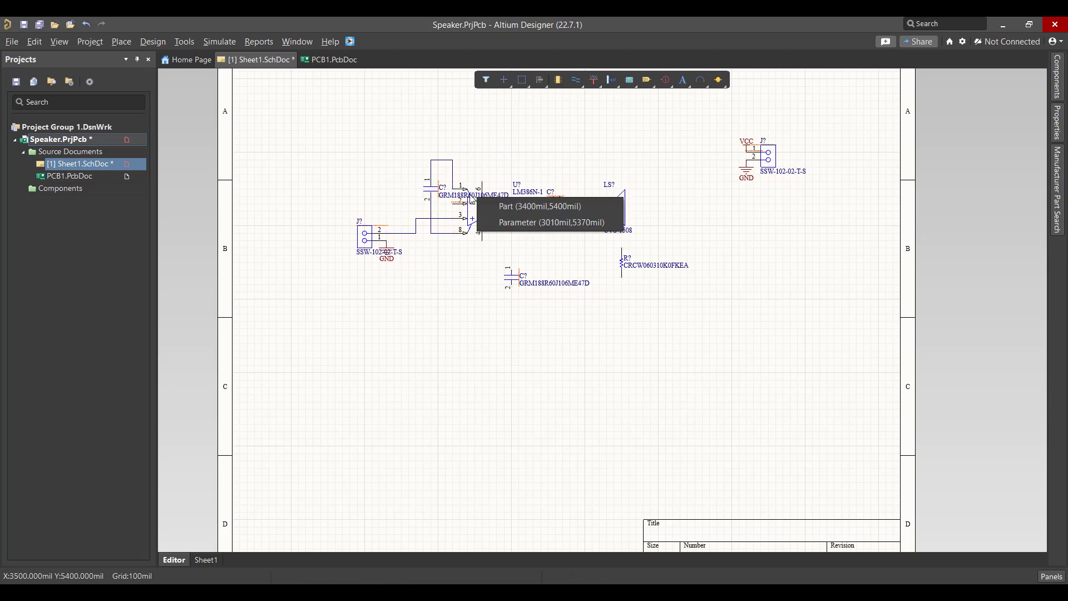
Step: Hide the GRM188R60J106ME47D part number label of the capacitor beside the amplifier
double_click(478, 196)
click(1029, 277)
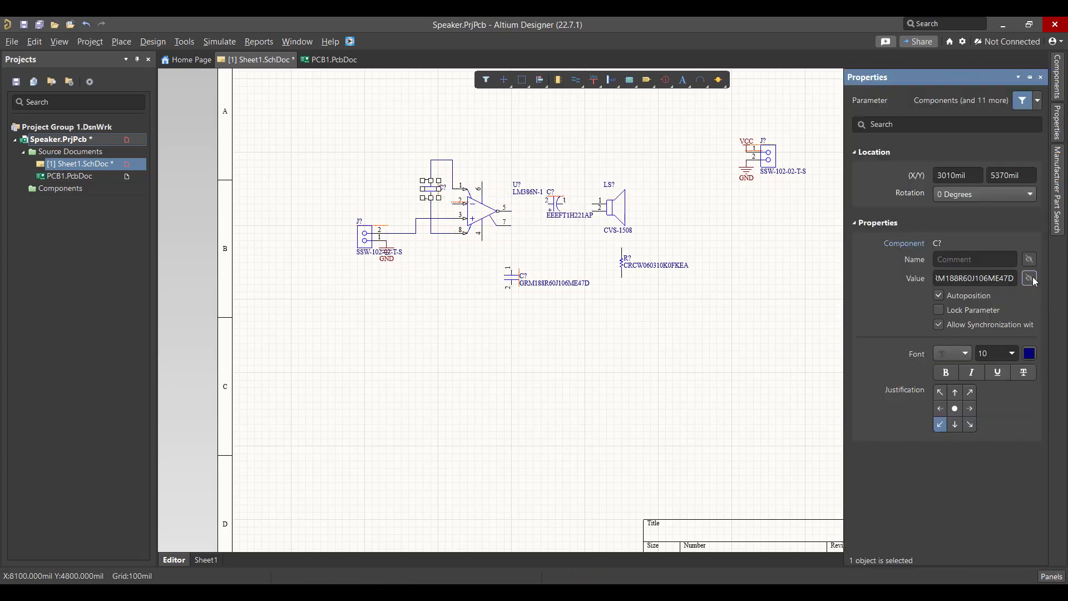
Step: Attach a VCC power port to pin 6 of the LM386N-1 amplifier
click(706, 393)
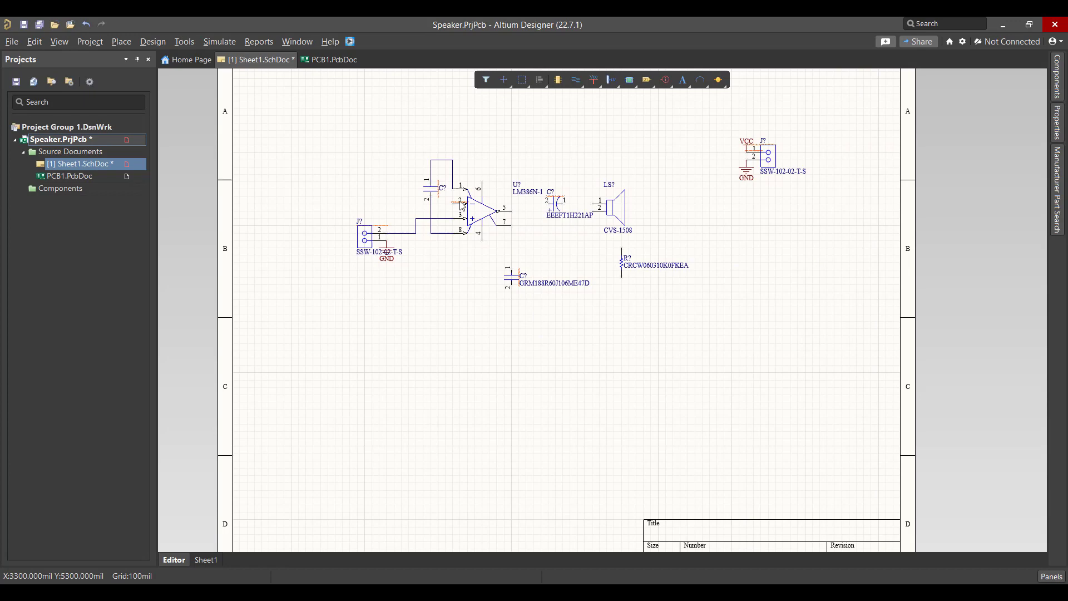
click(593, 80)
click(482, 183)
key(Escape)
Step: Move the lower GRM188R60J106ME47D capacitor up to connect with amplifier pin 7 and attach a GND port below its pin 2
drag(516, 281, 516, 238)
right_click(592, 84)
click(617, 98)
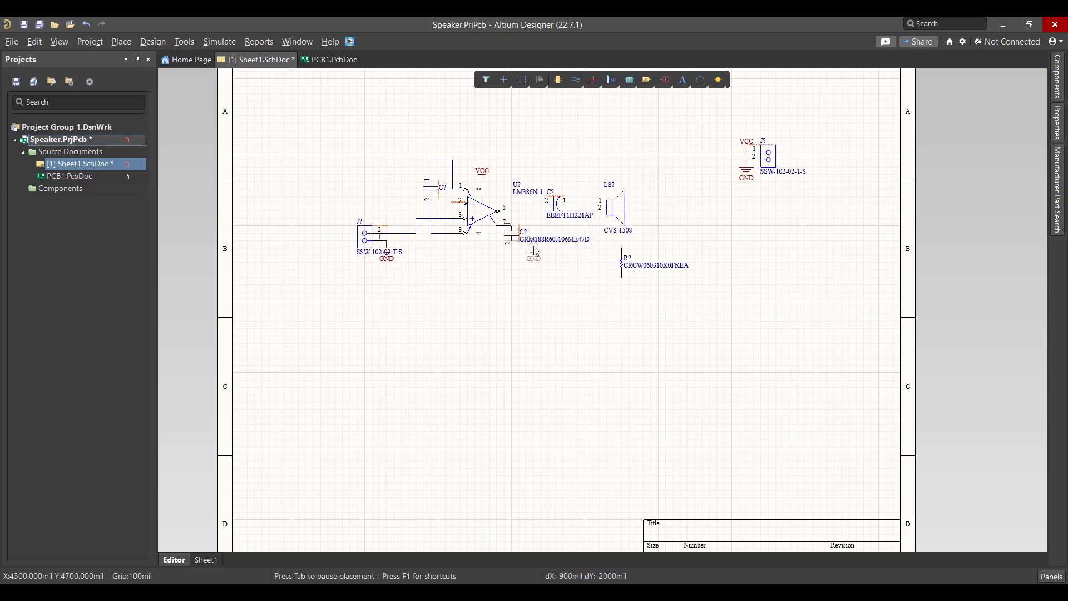
click(511, 248)
click(511, 262)
right_click(511, 264)
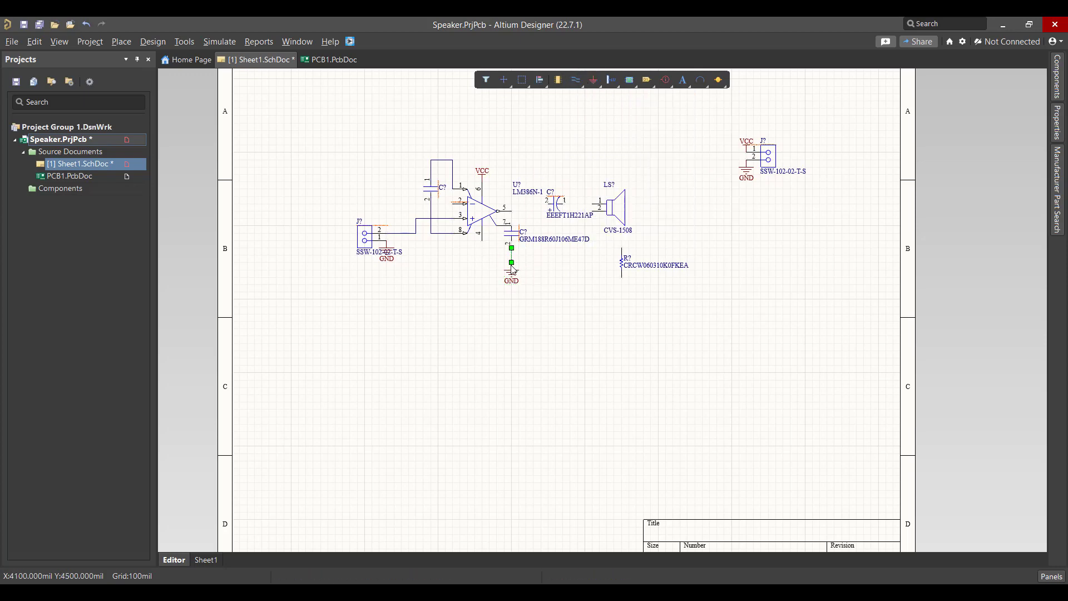
drag(511, 243, 511, 250)
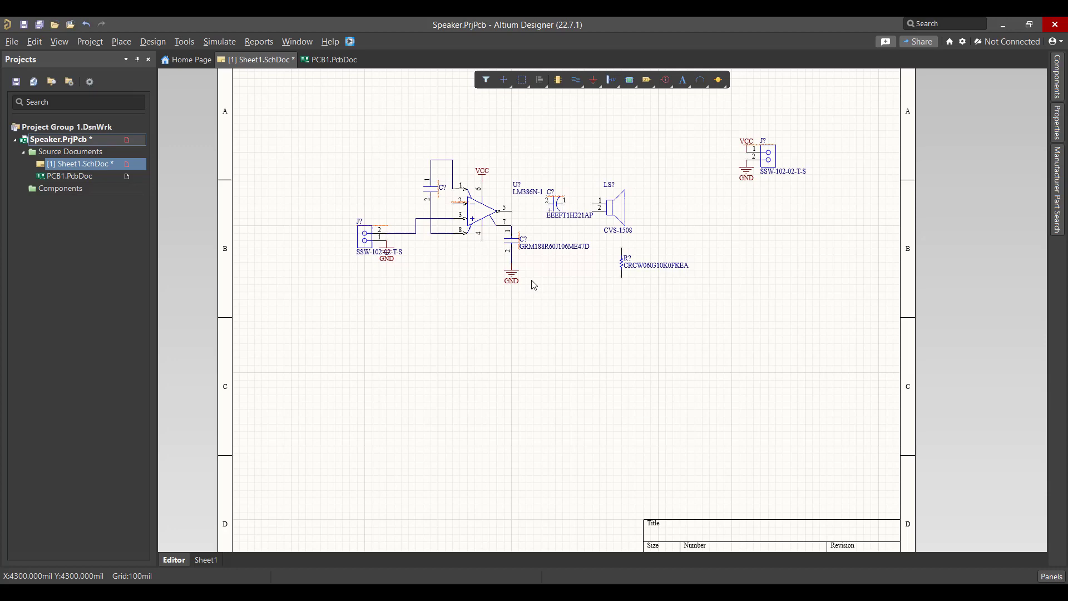
Step: Attach a GND port to pin 4 of the amplifier
click(593, 80)
click(482, 242)
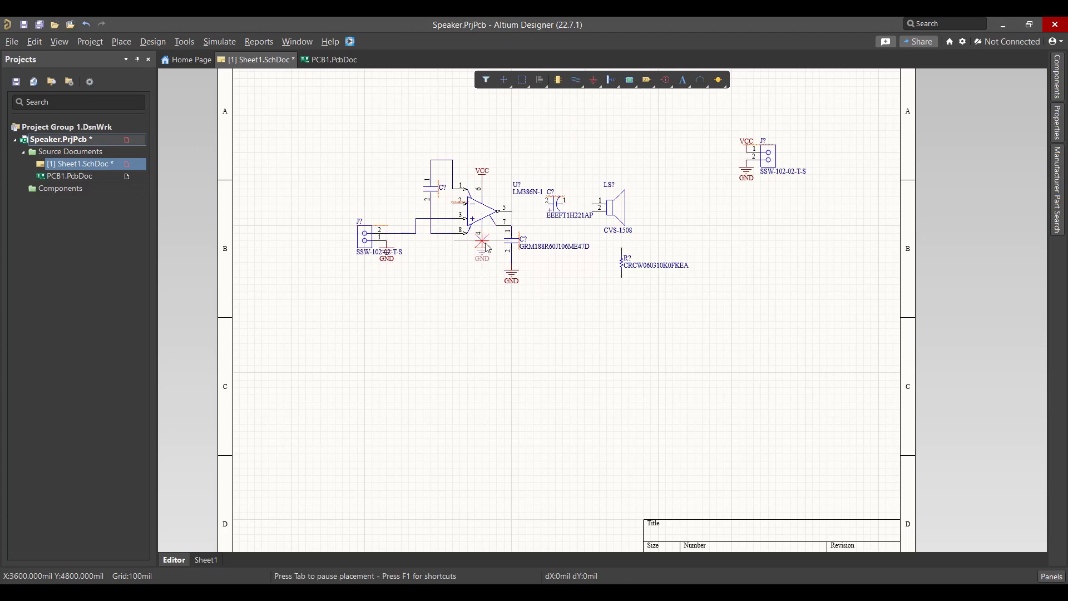
key(Escape)
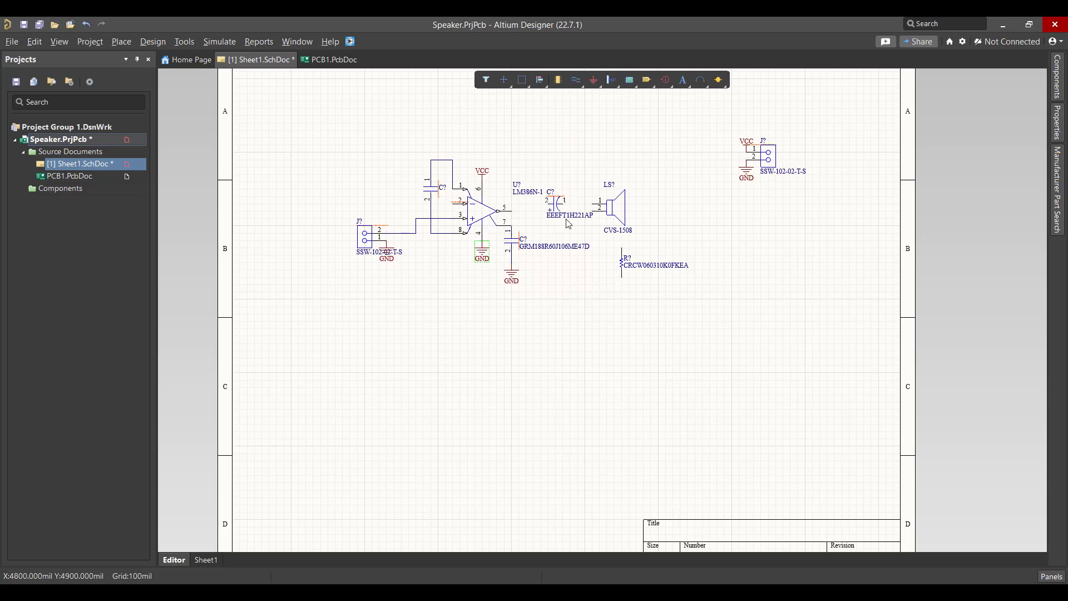
Step: Hide the part number labels of the pin 7 capacitor, the EEEFT1H221AP capacitor and the LM386N-1 amplifier
double_click(557, 248)
click(1028, 277)
double_click(576, 217)
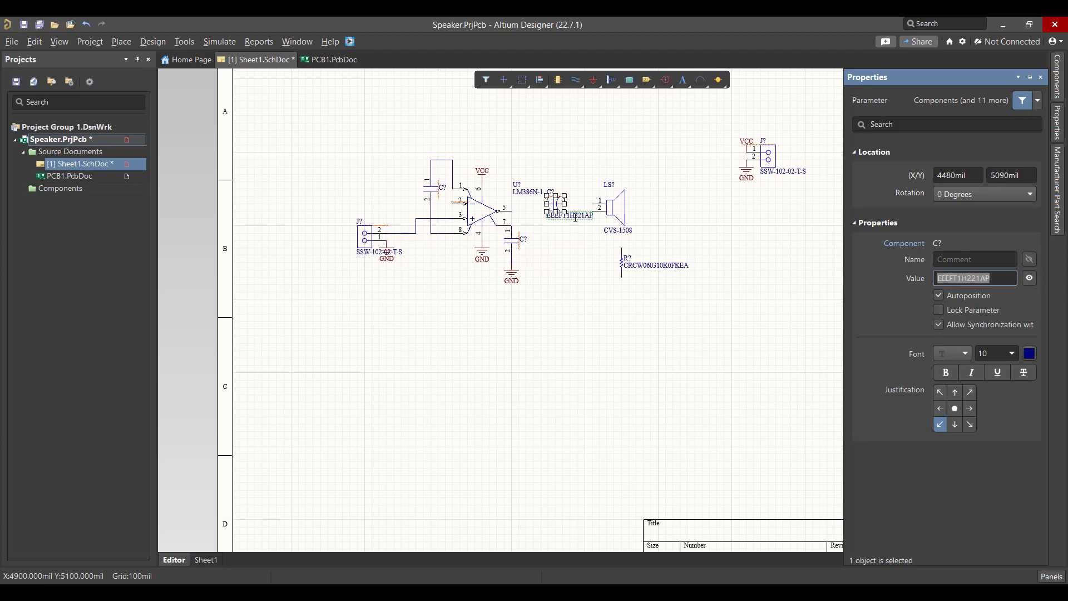
click(1032, 279)
click(527, 192)
click(1028, 277)
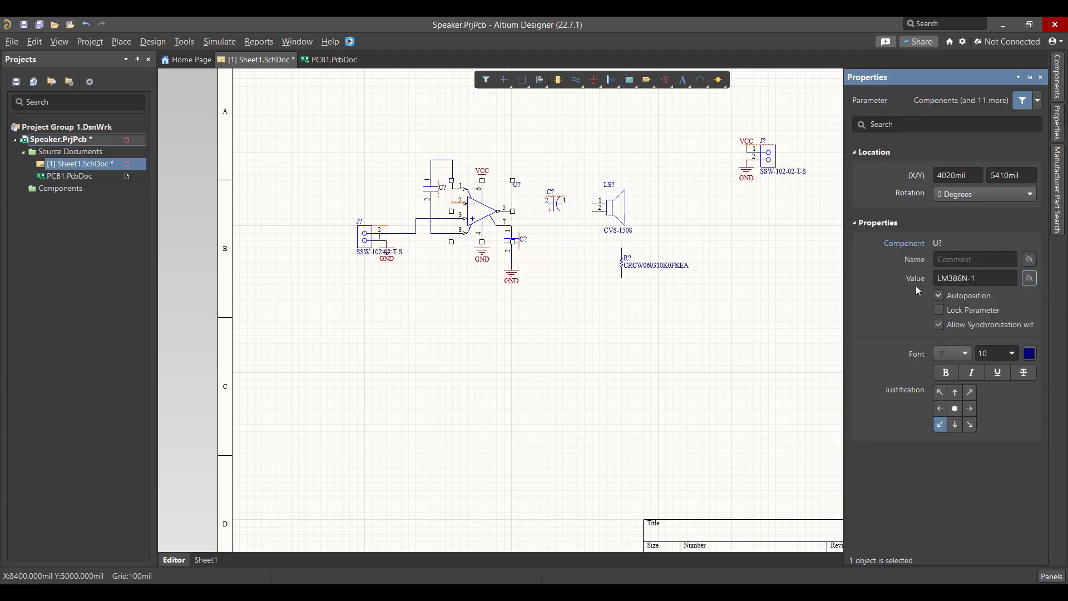
click(579, 281)
Step: Wire speaker pin 1 to the output capacitor's pin 1, and the capacitor's pin 2 to amplifier pin 5
click(576, 80)
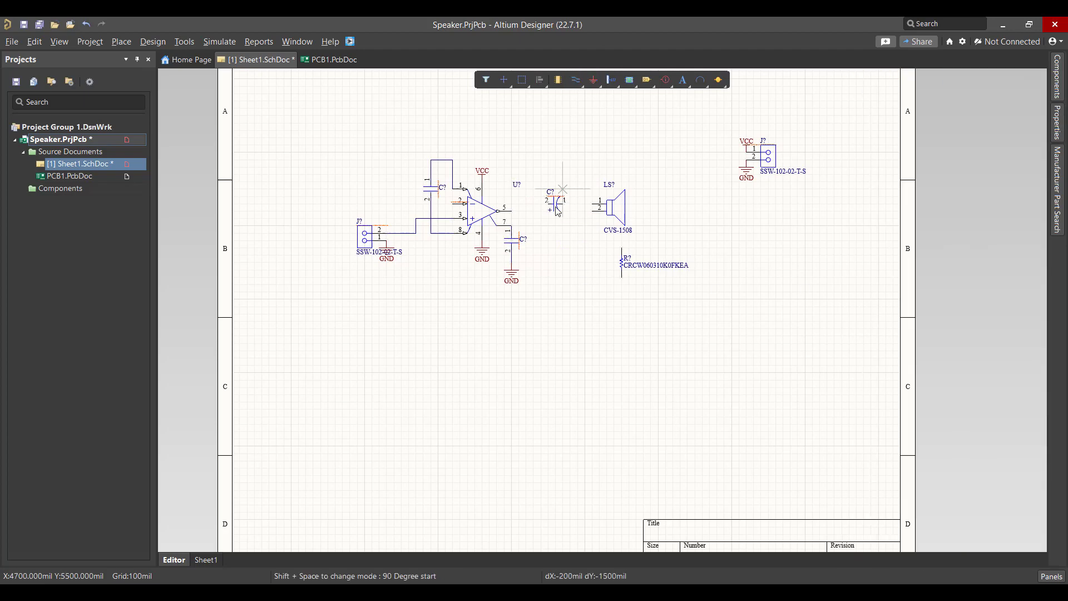
click(594, 204)
click(567, 204)
click(548, 203)
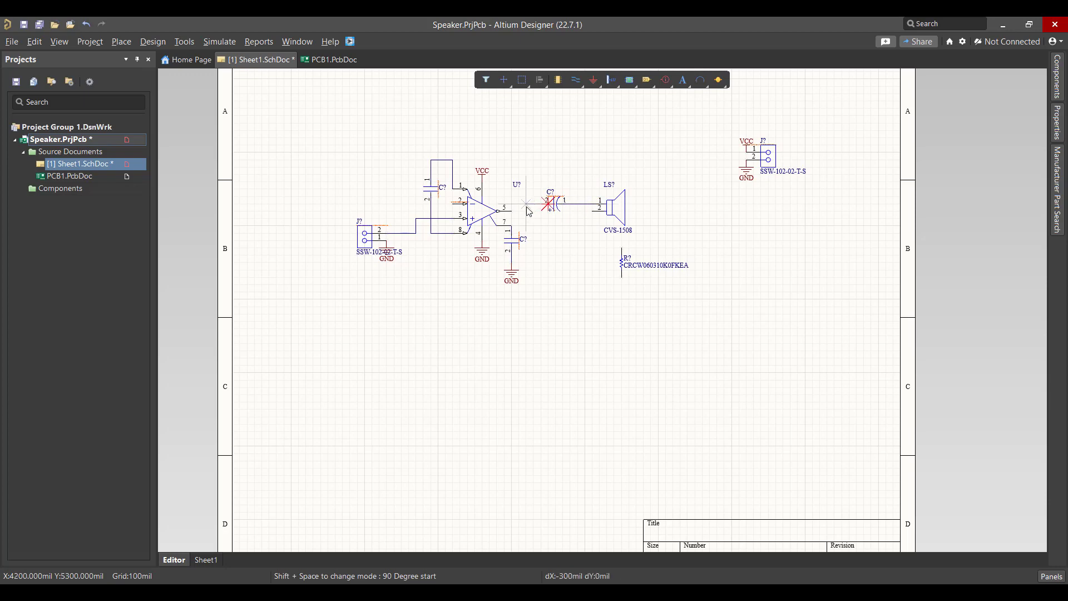
click(511, 211)
right_click(511, 210)
Step: Move the output capacitor and speaker together so their wiring runs straight from amplifier pin 5
mouse_move(534, 154)
mouse_down()
mouse_move(545, 183)
mouse_move(666, 241)
mouse_up()
drag(589, 218, 607, 211)
click(579, 234)
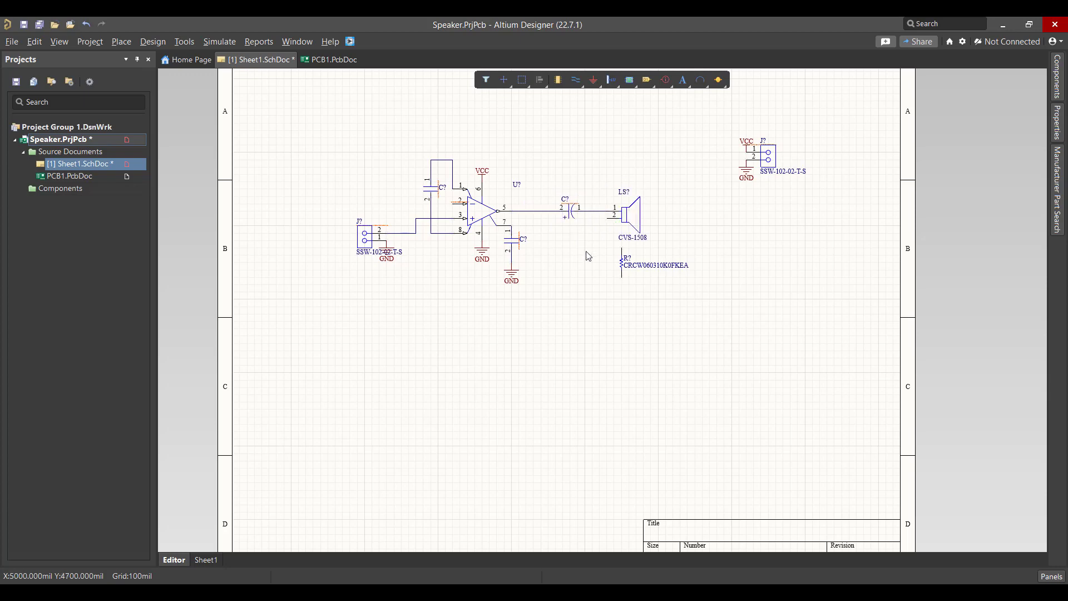
Step: Move the resistor to the left below the output wire and attach a GND port to speaker pin 2
drag(621, 260, 555, 260)
click(594, 79)
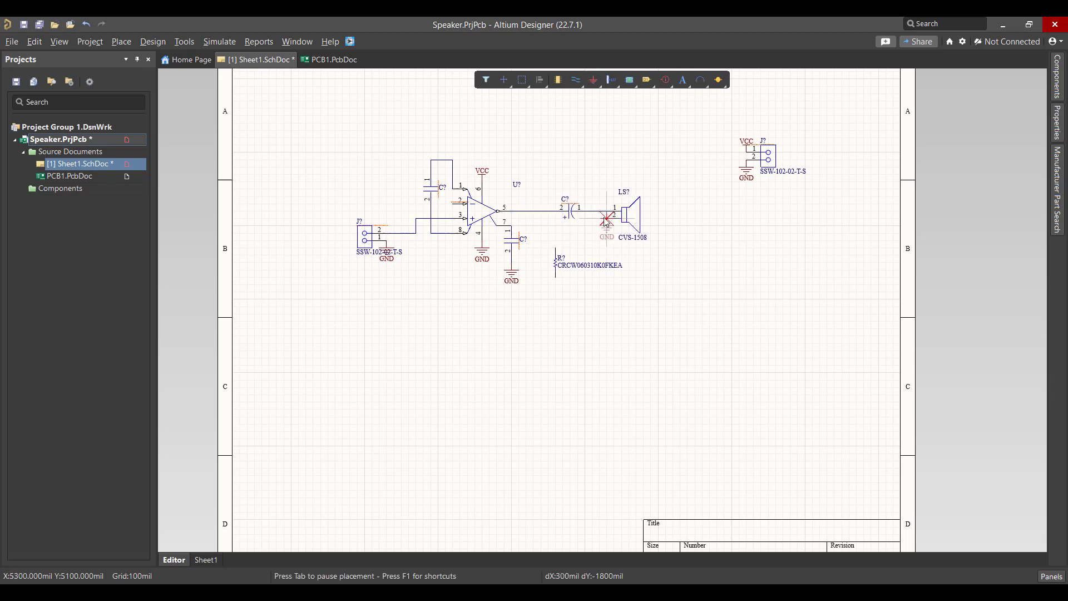
click(606, 221)
key(Escape)
Step: Hide the resistor's CRCW060310K0FKEA label and shift the resistor slightly up and left
double_click(572, 267)
key(Delete)
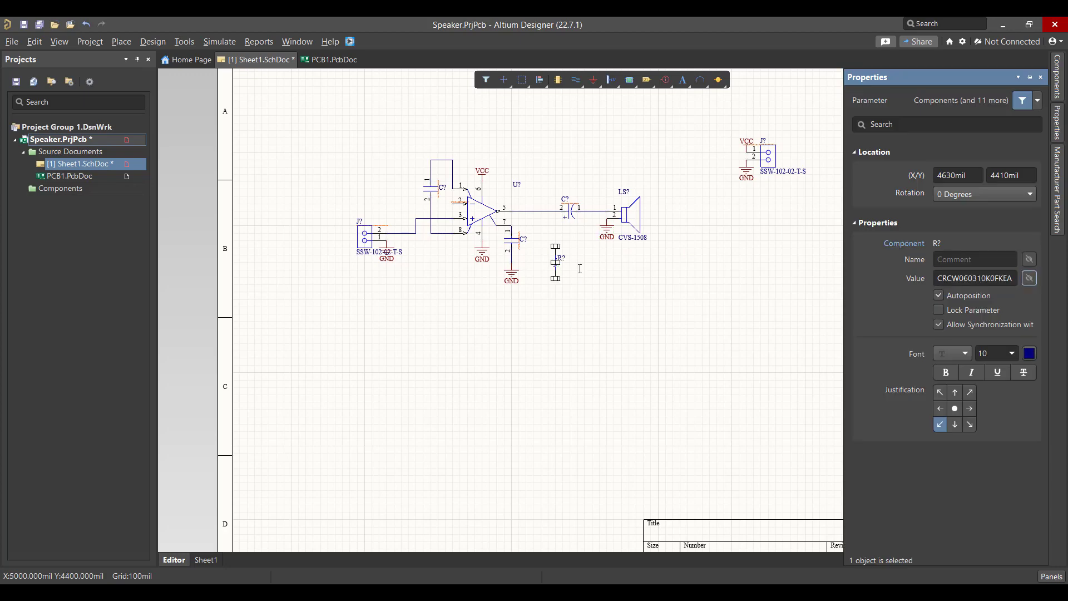
drag(555, 258, 551, 239)
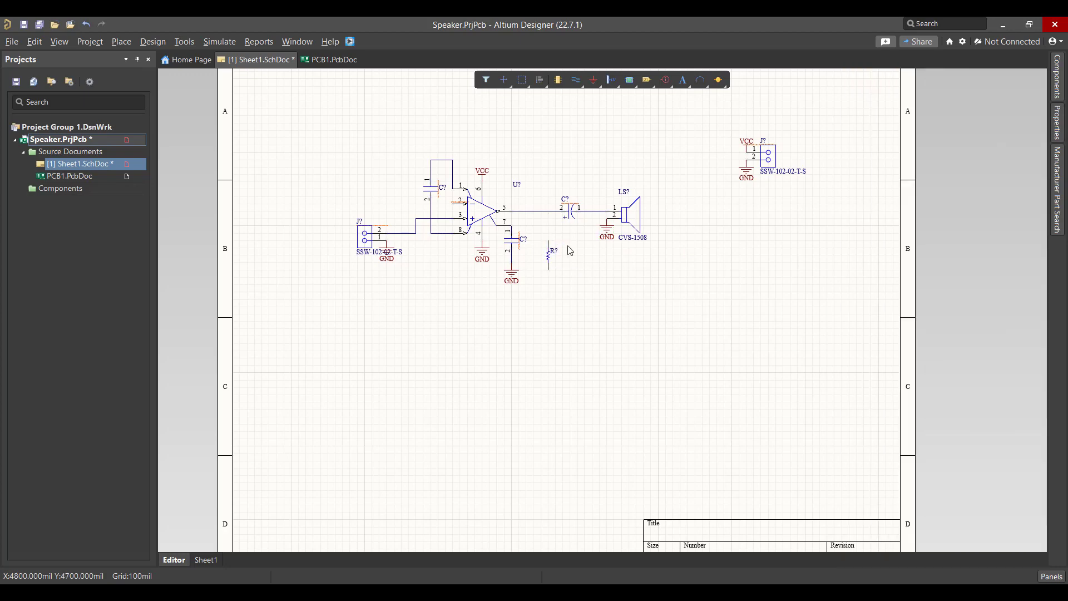
Step: Paste a copy of the pin 7 capacitor directly above the resistor and wire its pin 1 to the amplifier's output wire
key(ctrl+v)
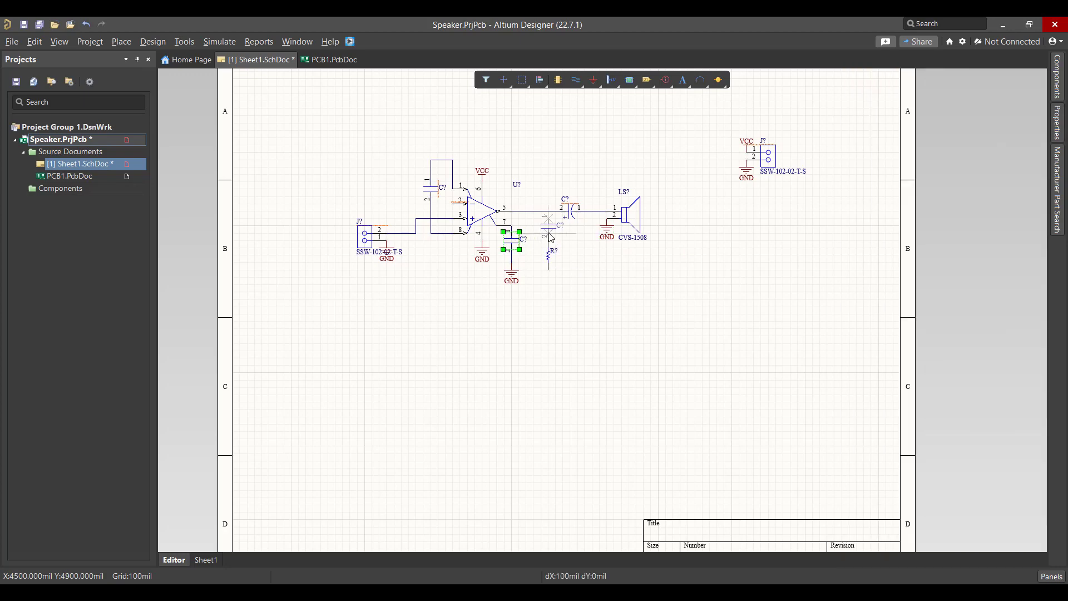
click(548, 233)
click(576, 79)
click(547, 226)
click(548, 211)
key(grave)
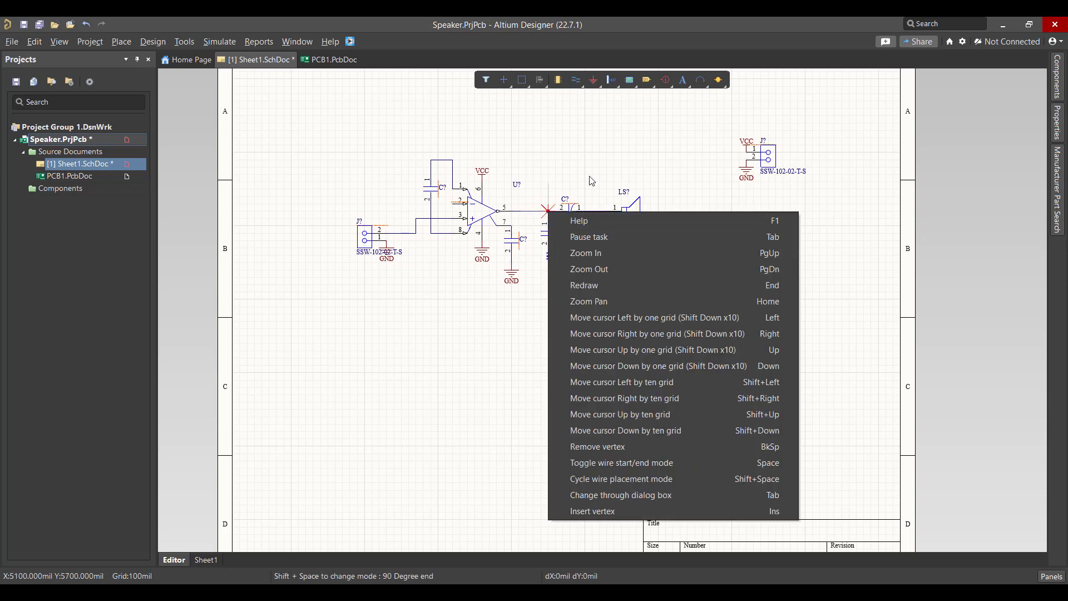
key(Escape)
key(Escape)
Step: Attach a GND port to the lower end of the resistor
click(593, 79)
click(547, 271)
key(Escape)
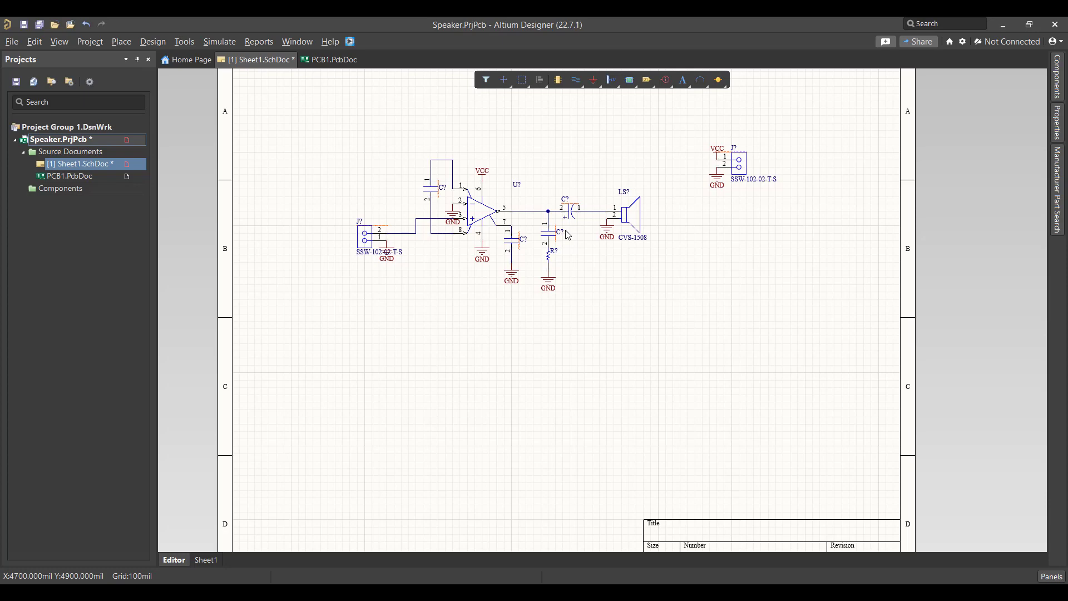
Step: Open schematic annotation and generate proposed designators for all components on Sheet1.SchDoc
click(185, 41)
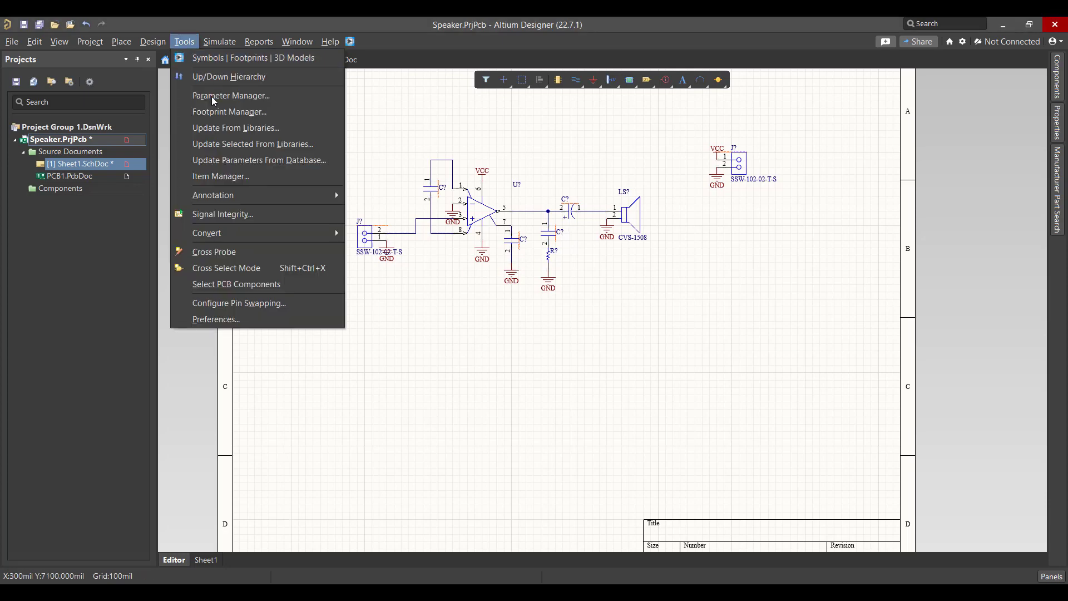
mouse_move(349, 202)
click(409, 195)
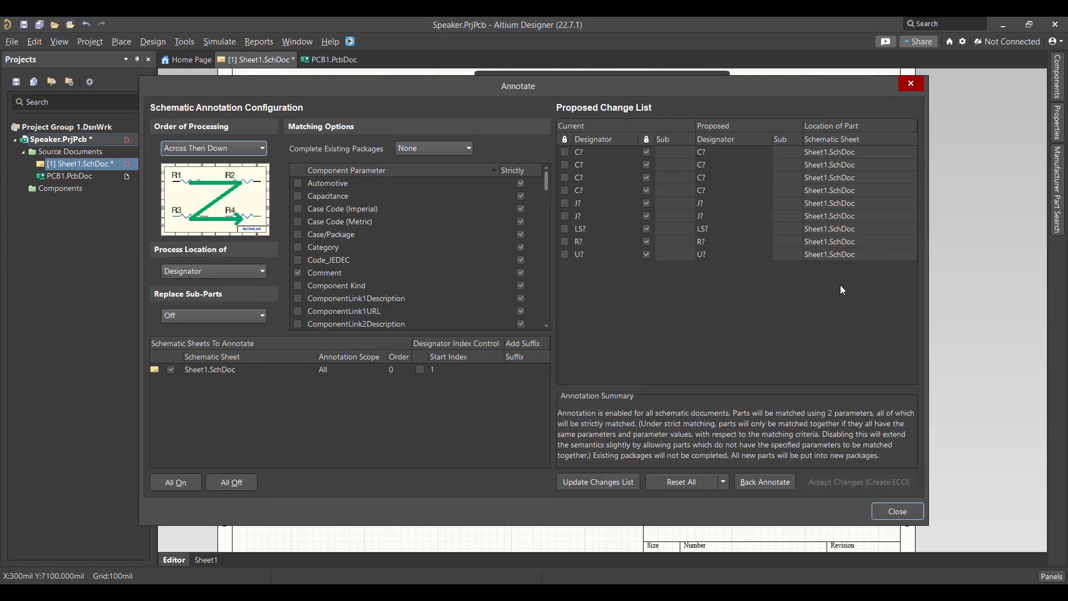
click(612, 483)
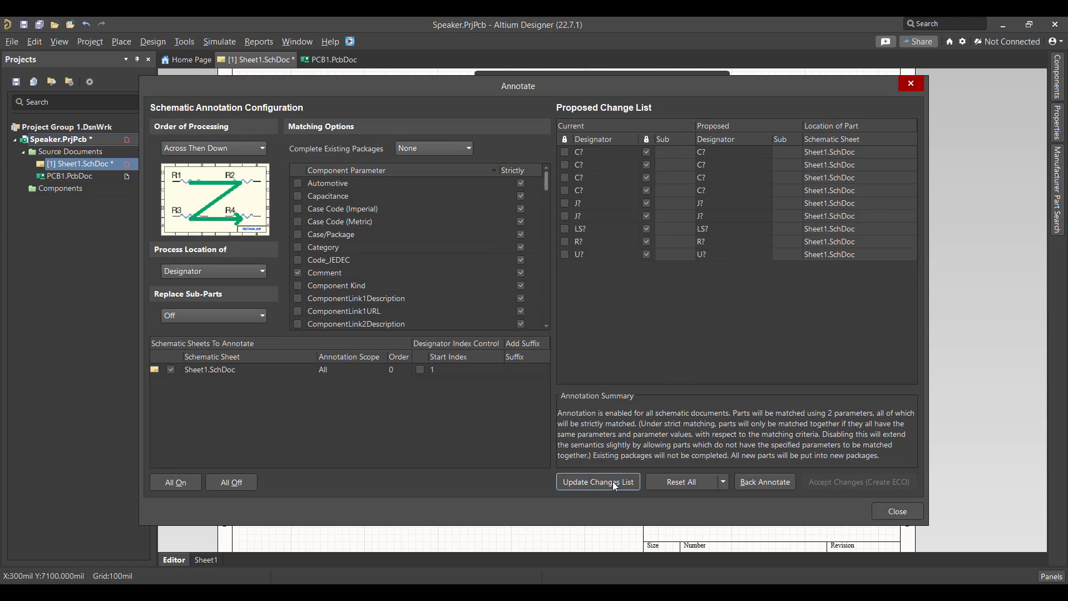
click(640, 343)
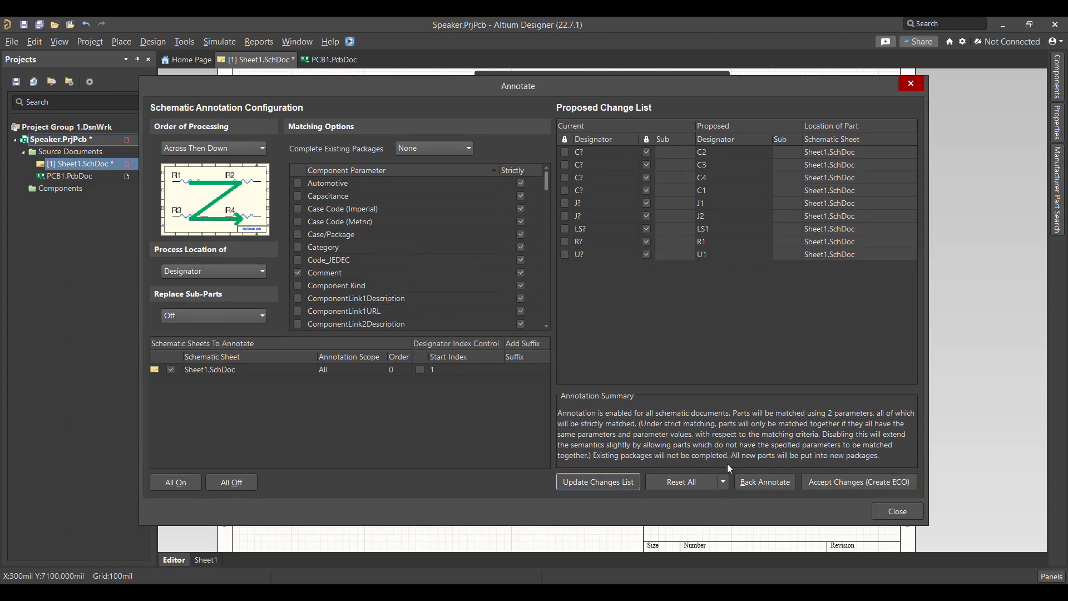
Step: Accept the proposed designators, validate and execute the engineering change order, and close the annotation
click(833, 482)
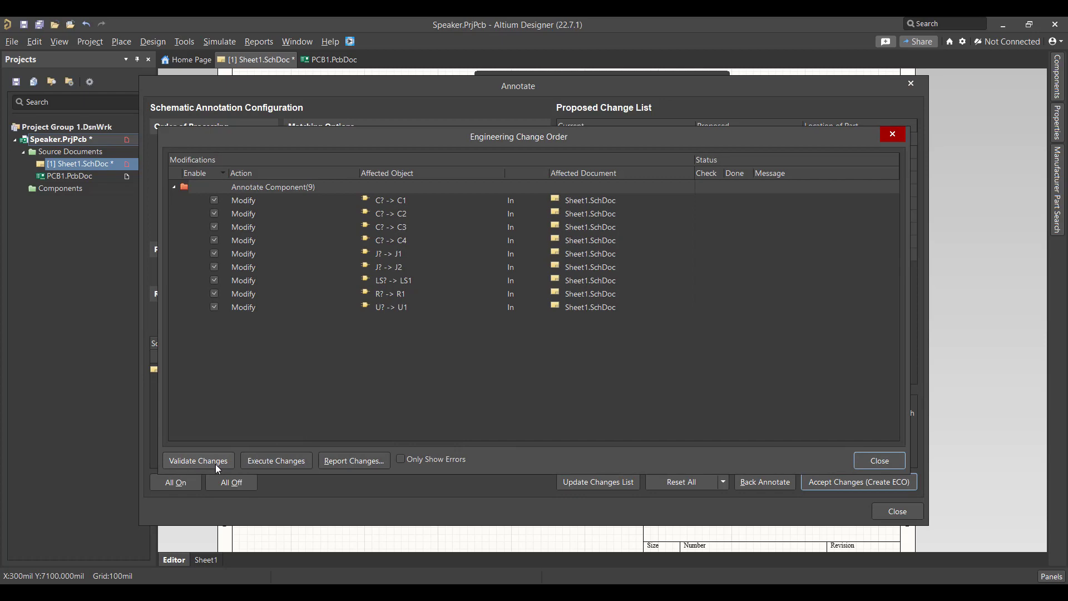
click(213, 462)
click(265, 461)
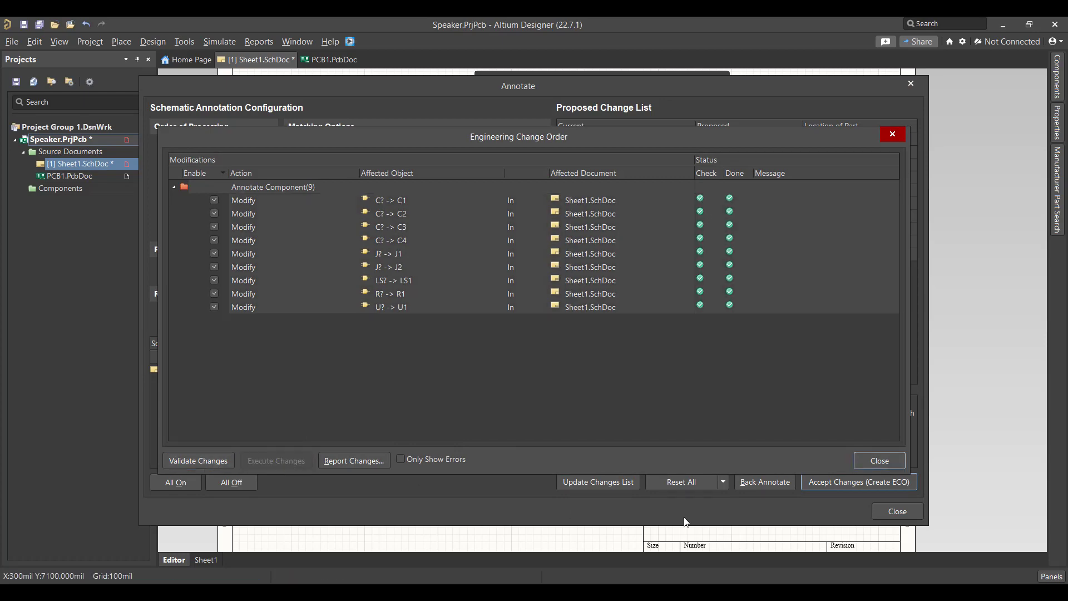
click(880, 461)
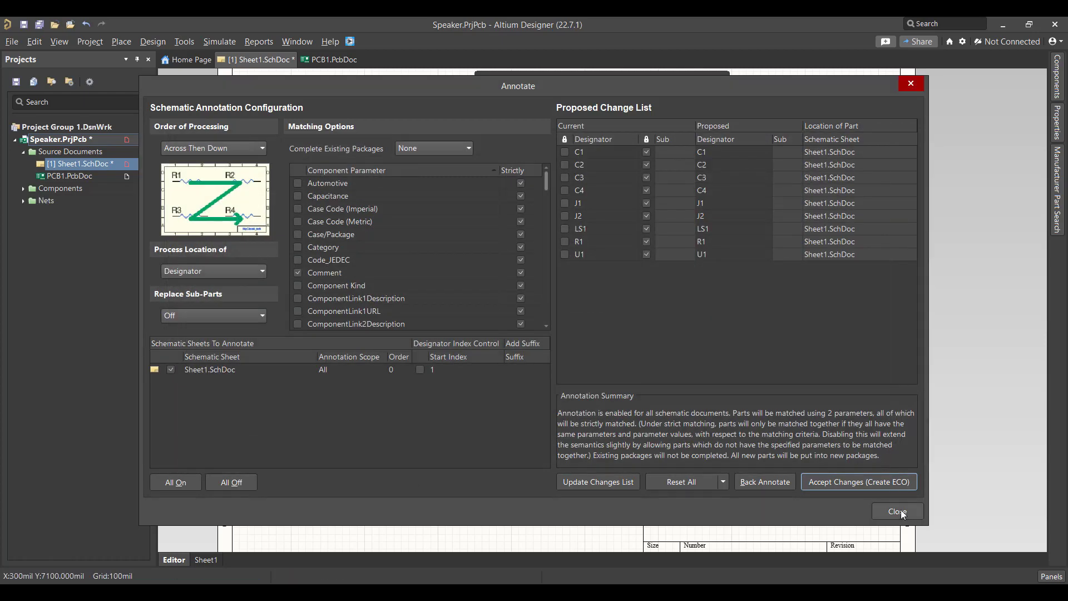
click(897, 511)
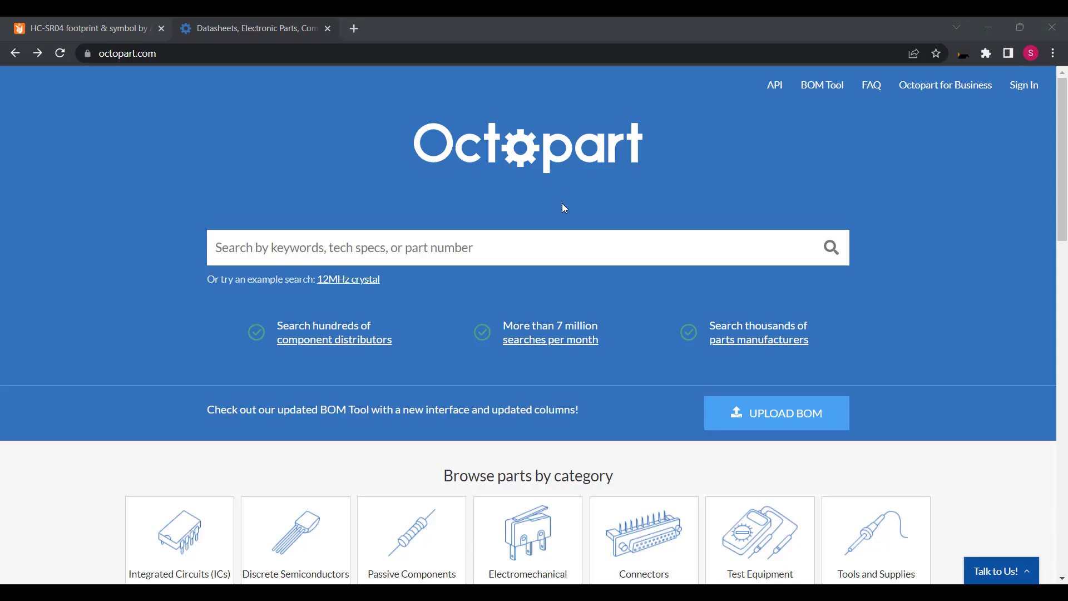
Step: Switch to Octopart in the browser, search for part 101020010 and open the Seeed Studio result
click(357, 239)
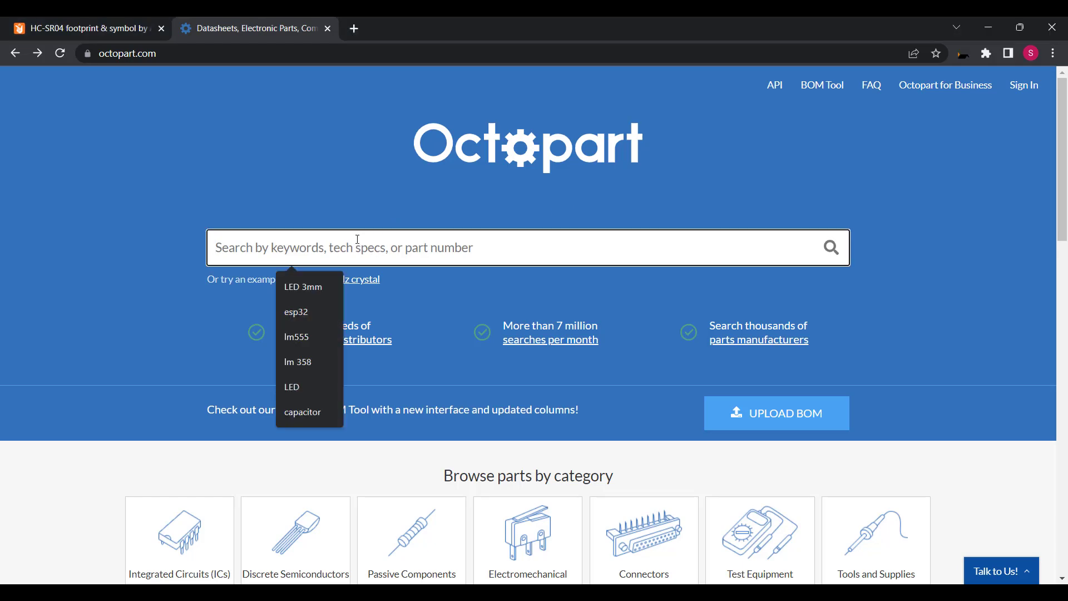
text(101020010)
key(Return)
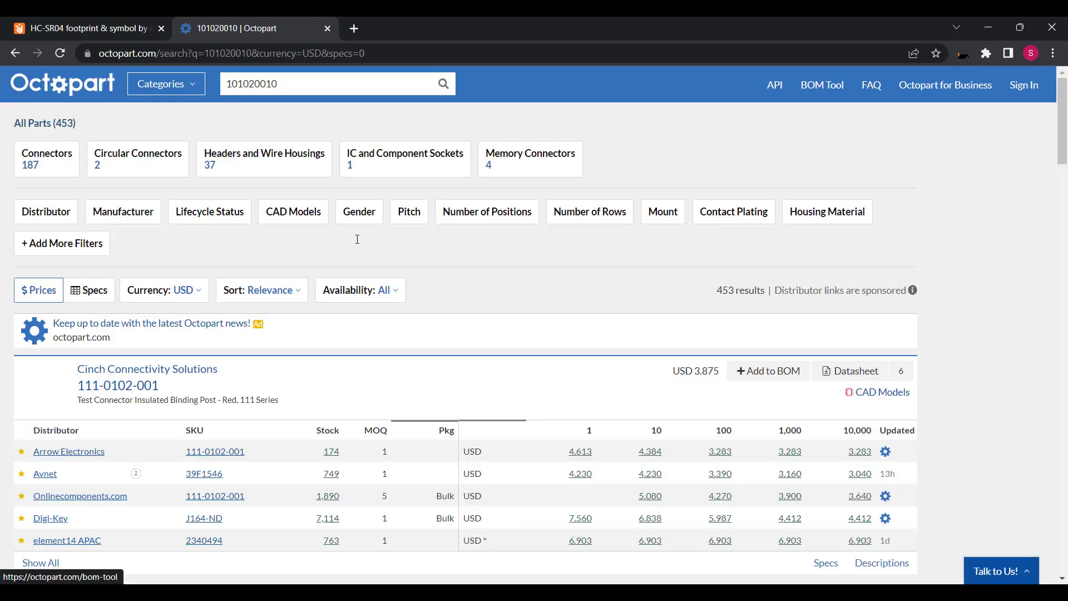
scroll(328, 295, down, 8)
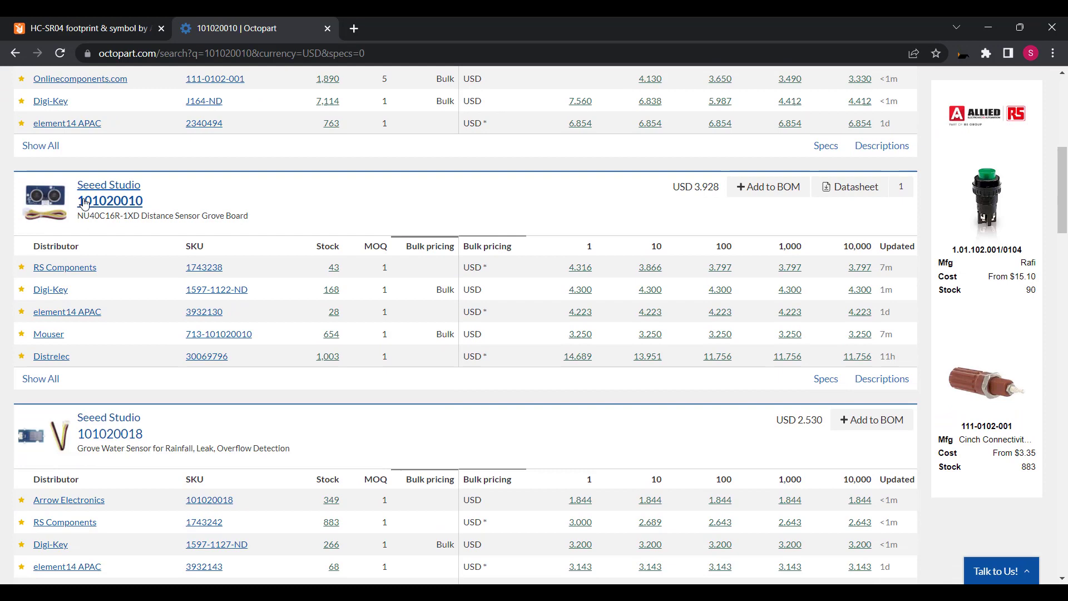
click(84, 204)
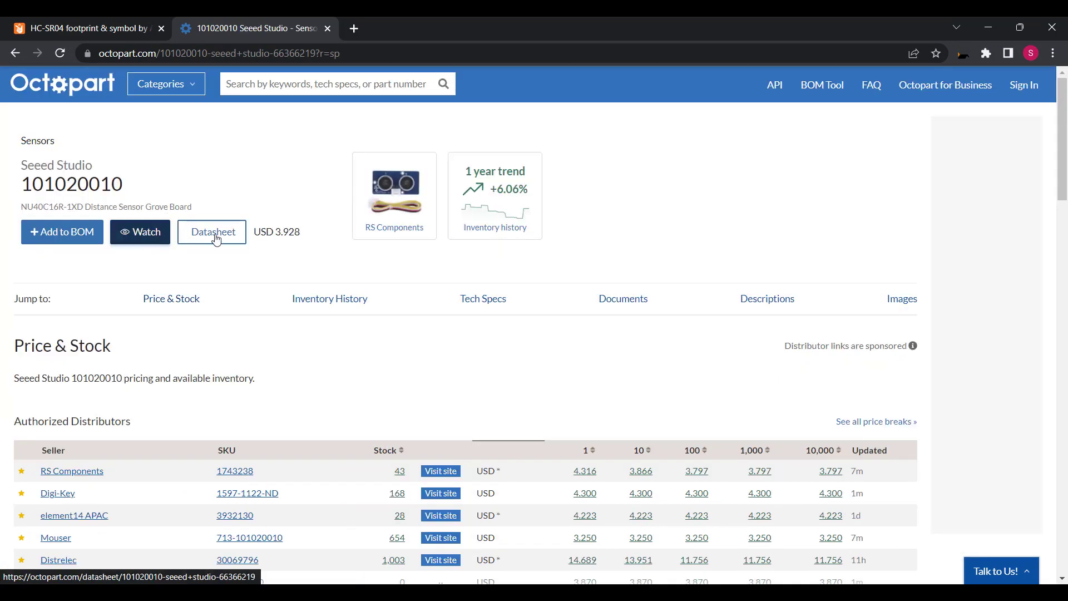
Step: Open the datasheet of the Seeed Studio 101020010 sensor and read through its specification, wiring and software sections
click(217, 239)
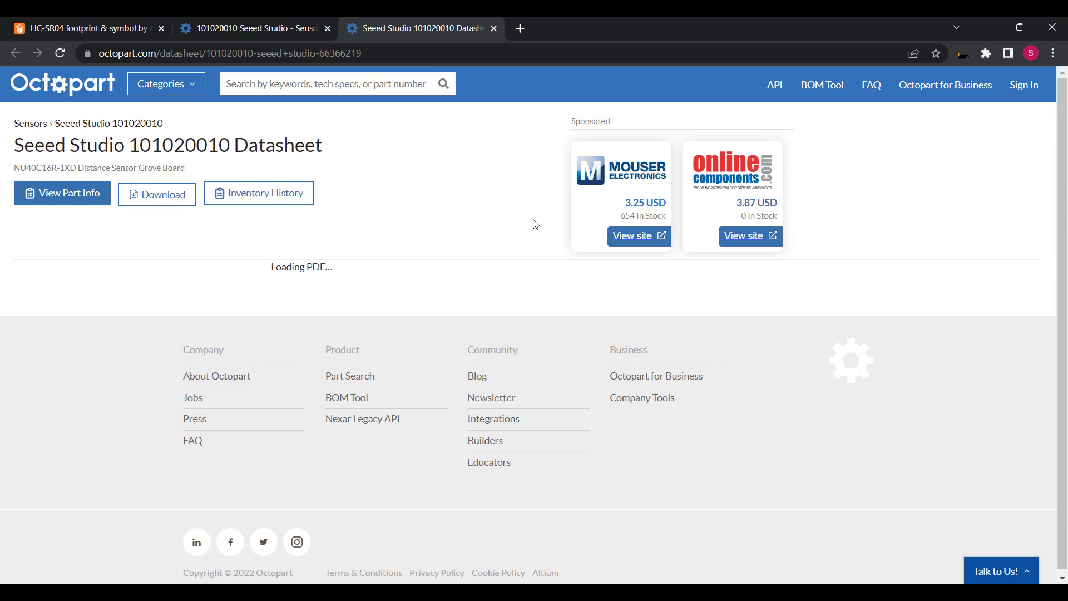
scroll(535, 225, down, 8)
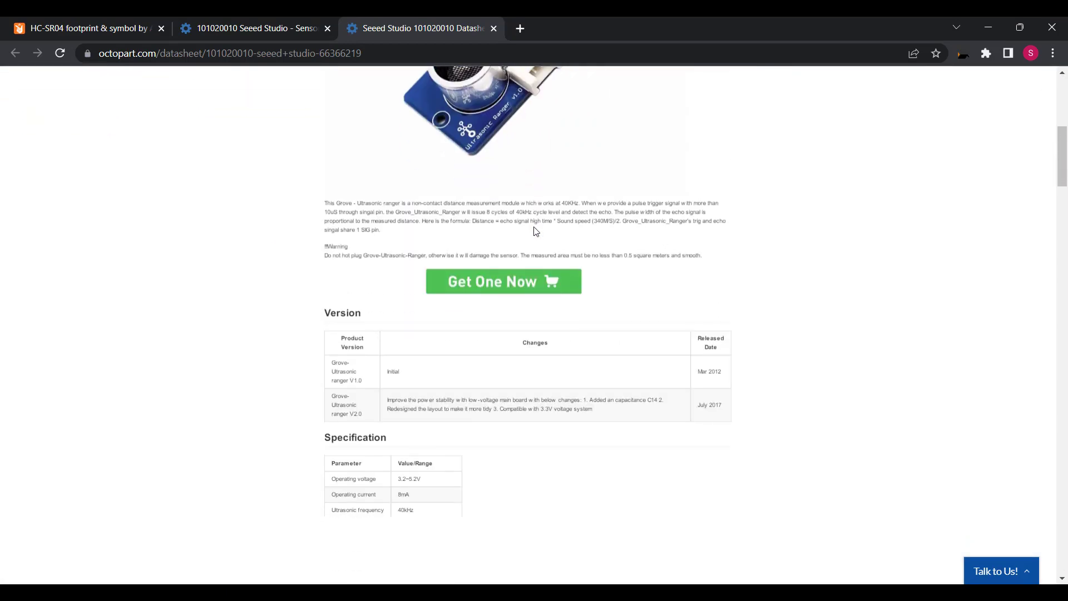
scroll(535, 231, down, 20)
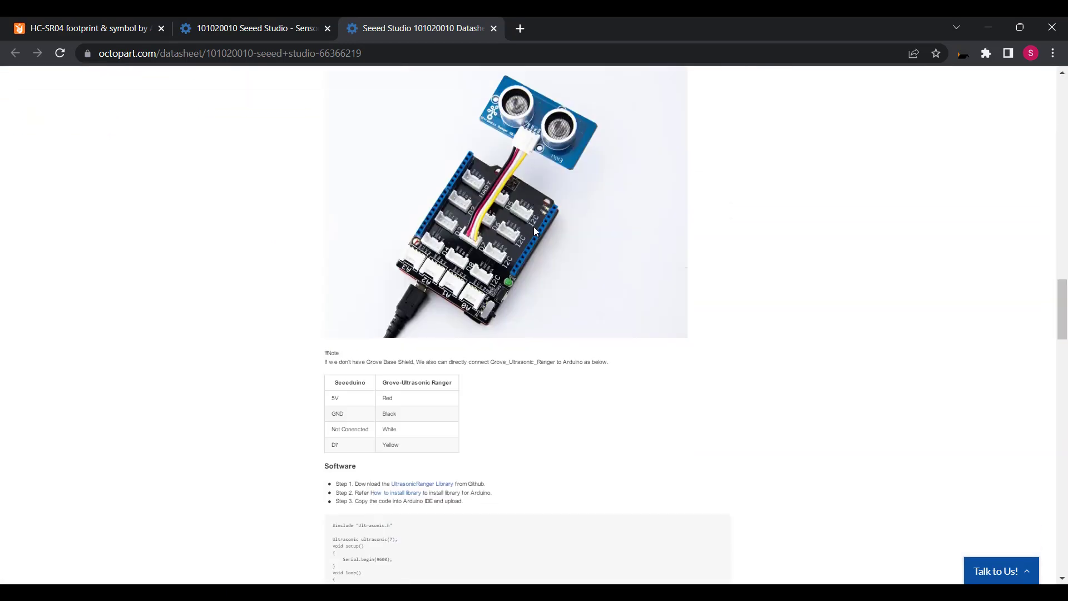
scroll(534, 227, down, 20)
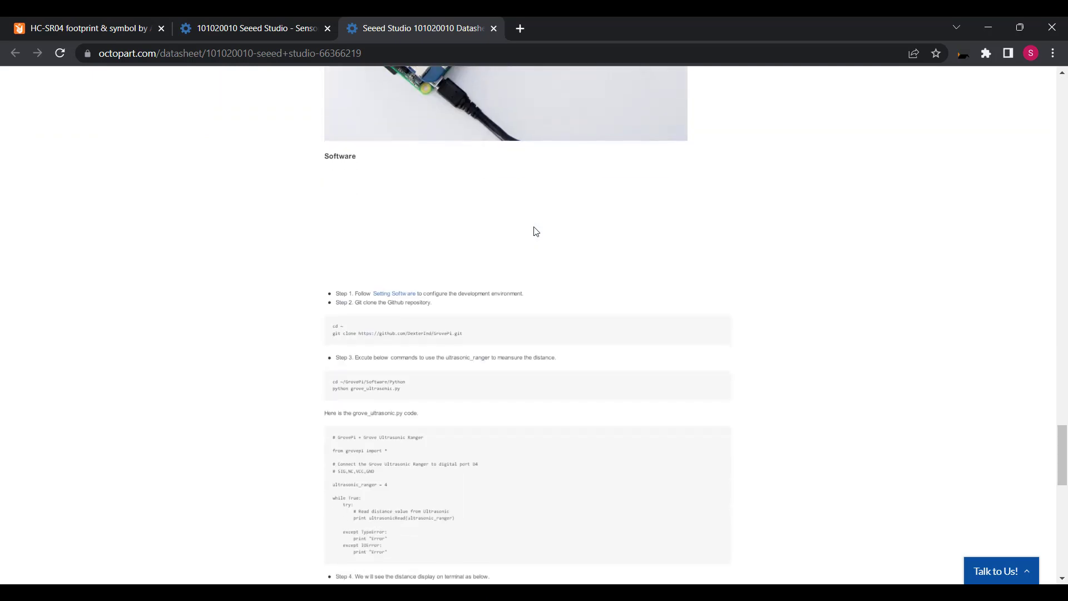
scroll(535, 230, down, 14)
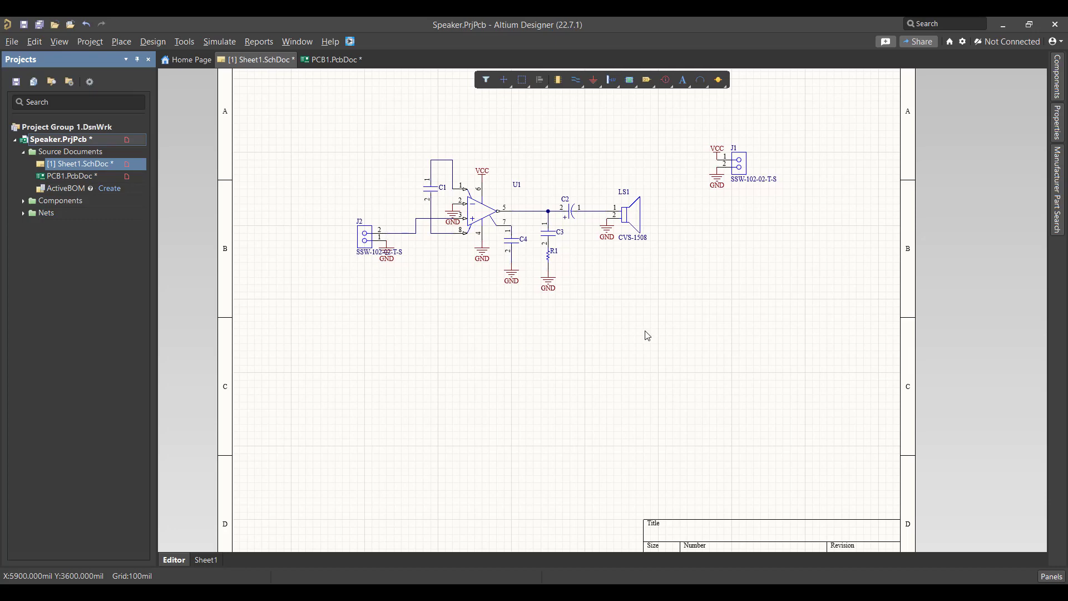
Step: Update PCB1.PcbDoc from the schematic, validating and executing the engineering change order and closing it
click(153, 42)
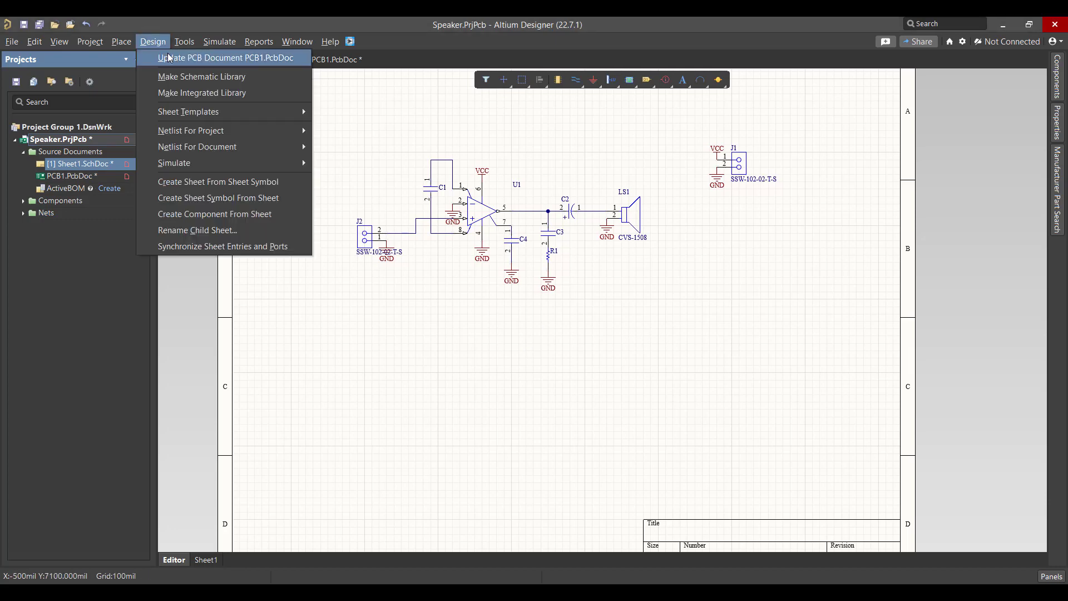
click(189, 58)
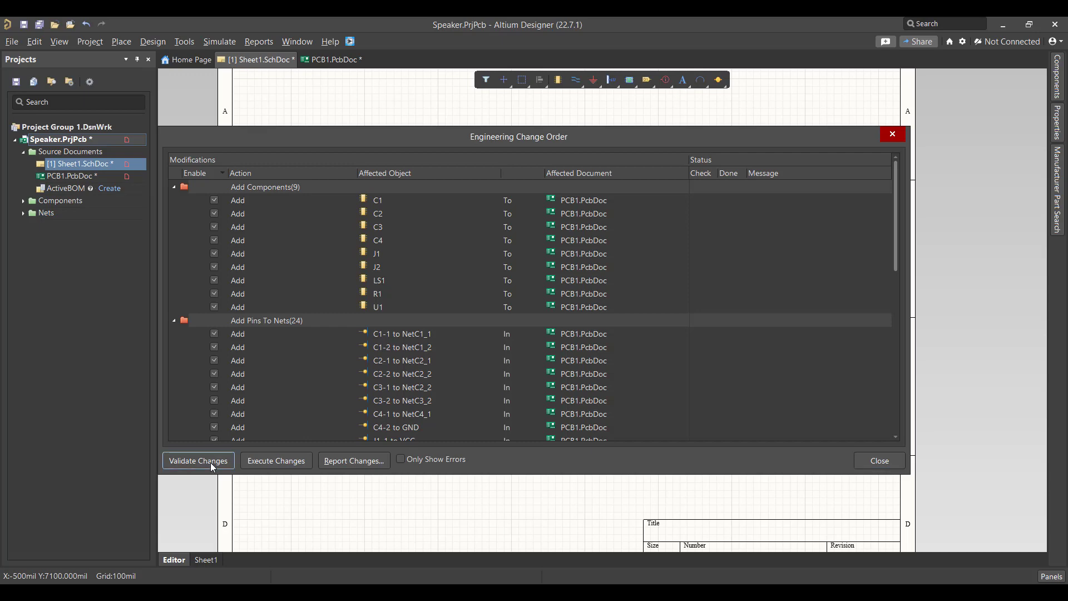
click(211, 462)
click(282, 466)
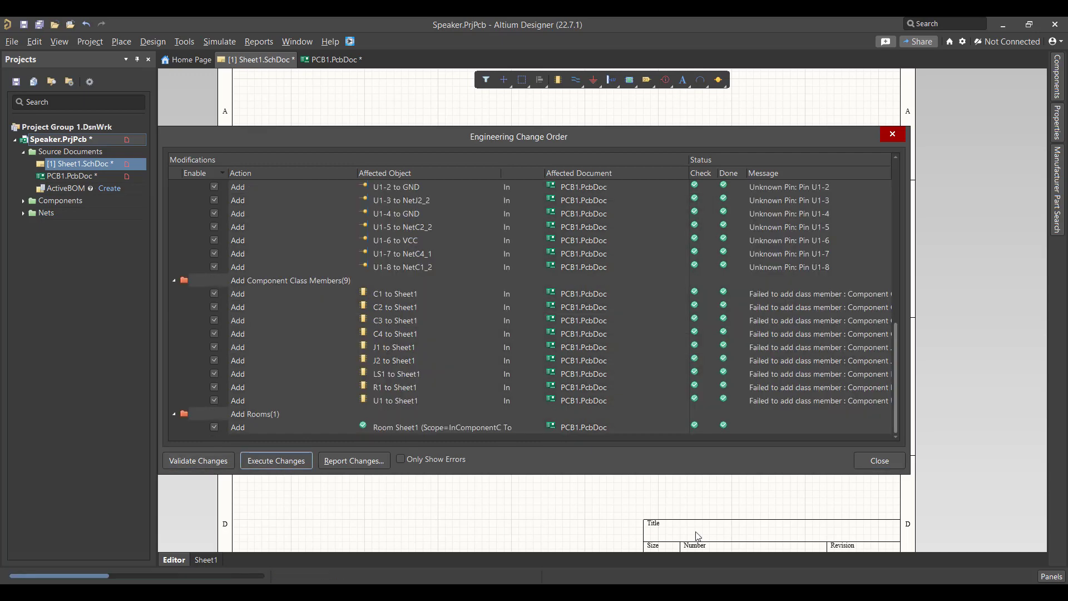
click(866, 462)
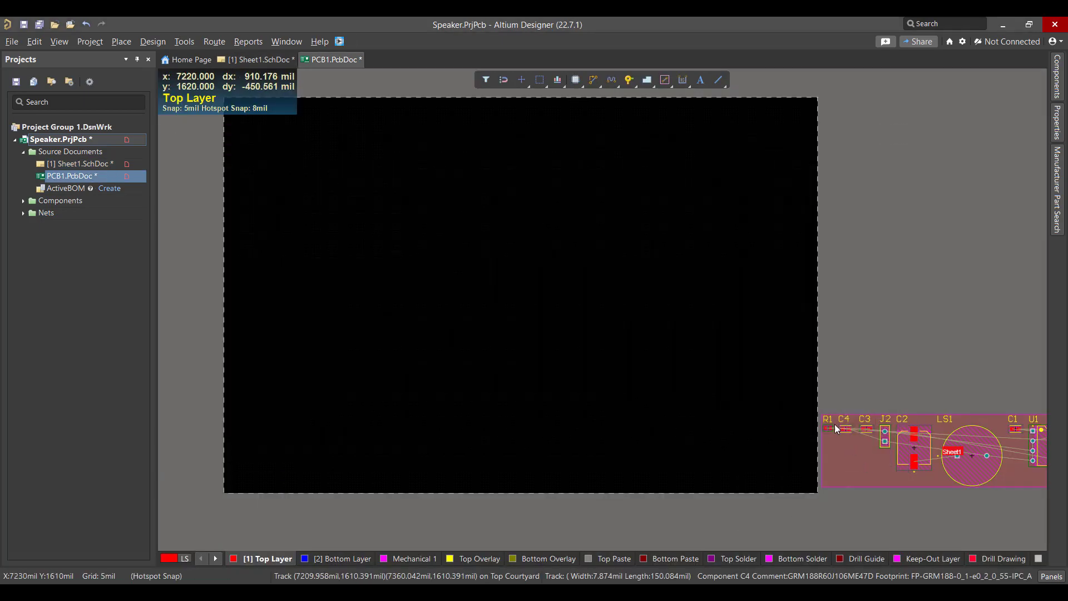
Step: Move all transferred components with their Sheet1 room to the middle of the board and delete the room
ctrl+scroll(823, 406, down, 3)
drag(799, 362, 1030, 487)
drag(966, 461, 647, 349)
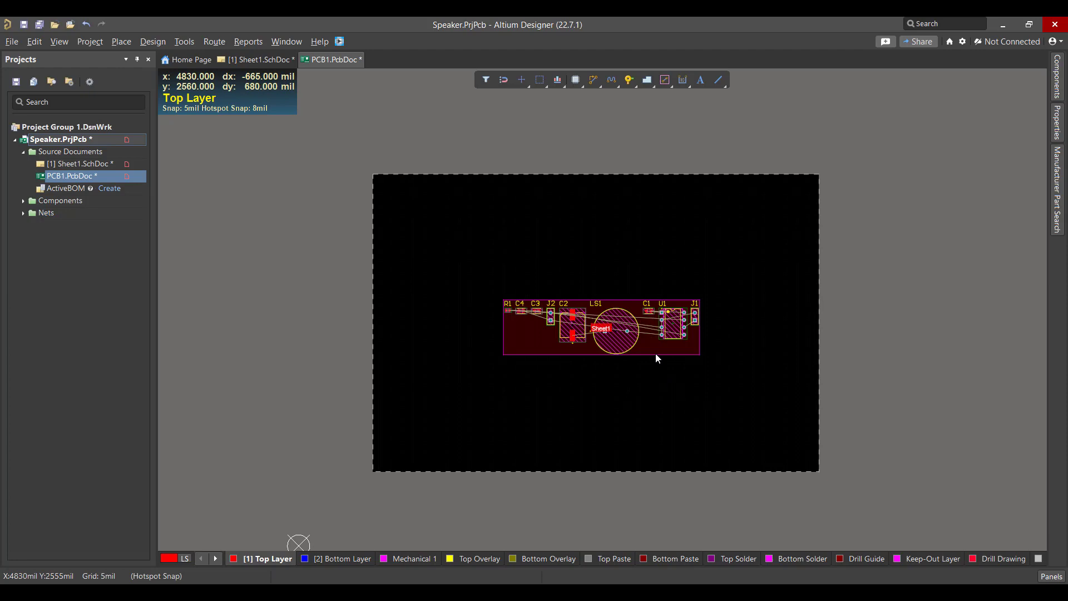
key(Delete)
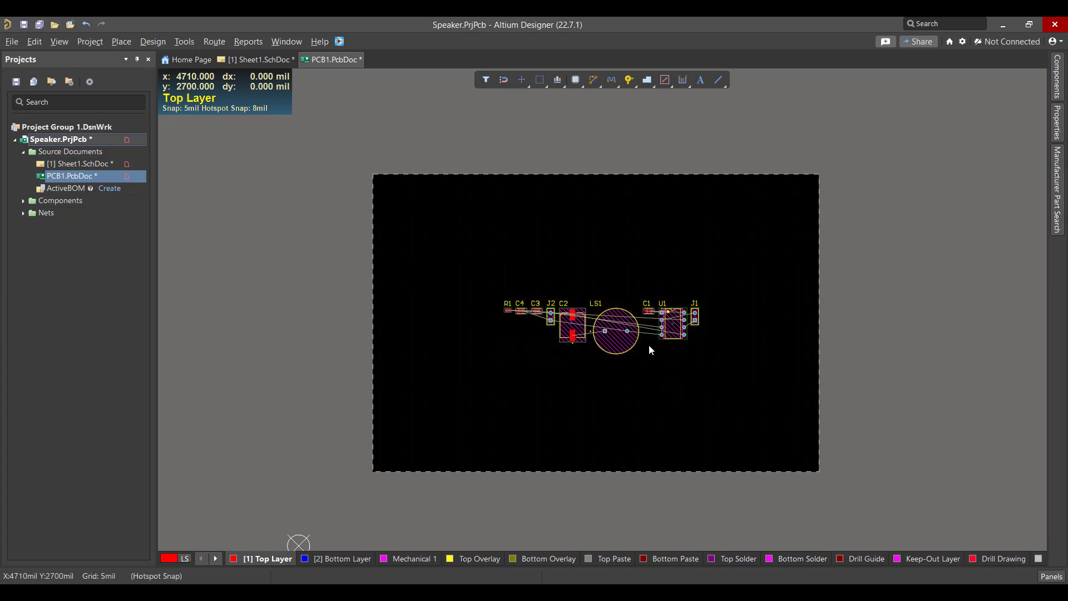
Step: Arrange LS1, U1 and C2 in a vertical column, with C2 and connectors J2 and J1 rotated and the connectors side by side beneath
drag(621, 342, 575, 272)
drag(579, 320, 582, 355)
key(space)
drag(671, 323, 582, 318)
drag(582, 278, 583, 267)
key(space)
drag(551, 317, 563, 394)
key(space)
drag(694, 321, 572, 394)
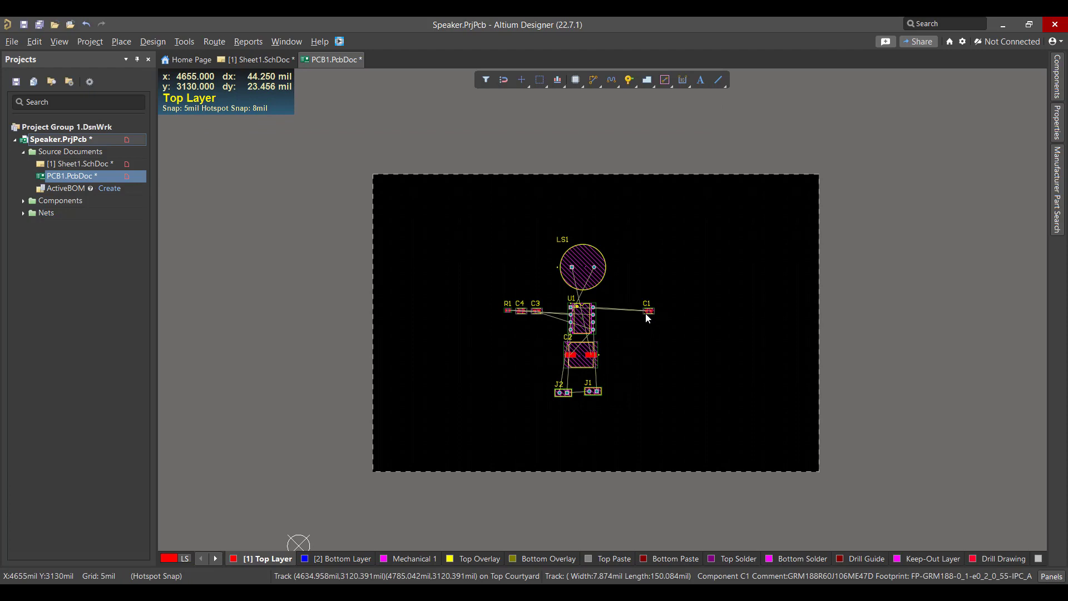
Step: Place C1, C3, C4 and R1 closely around U1 and centre C2 below it
drag(647, 318, 597, 326)
drag(533, 315, 556, 315)
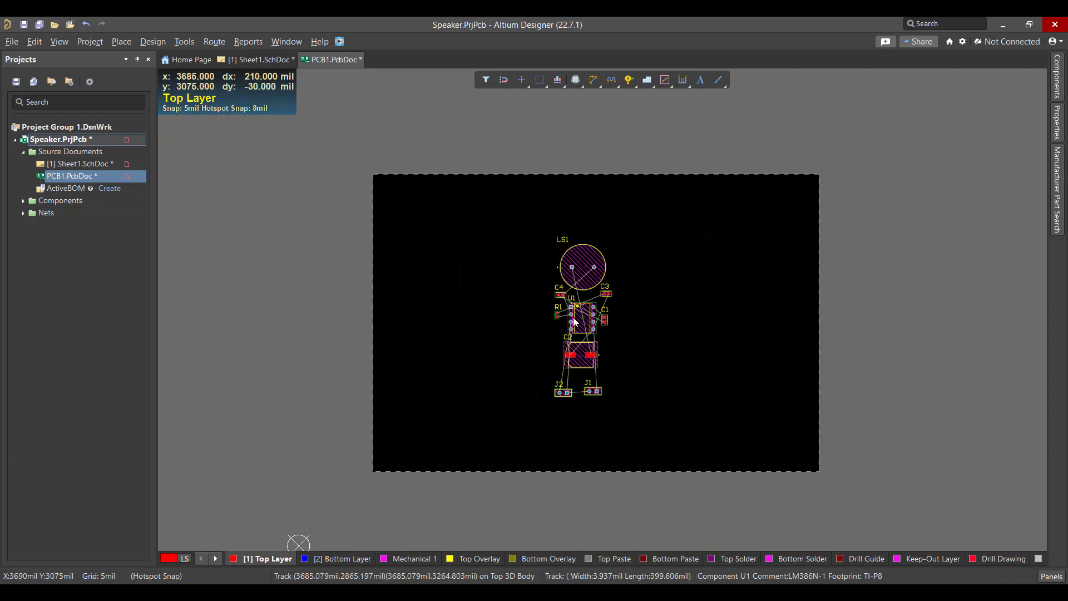
ctrl+scroll(574, 322, up, 3)
drag(581, 403, 586, 412)
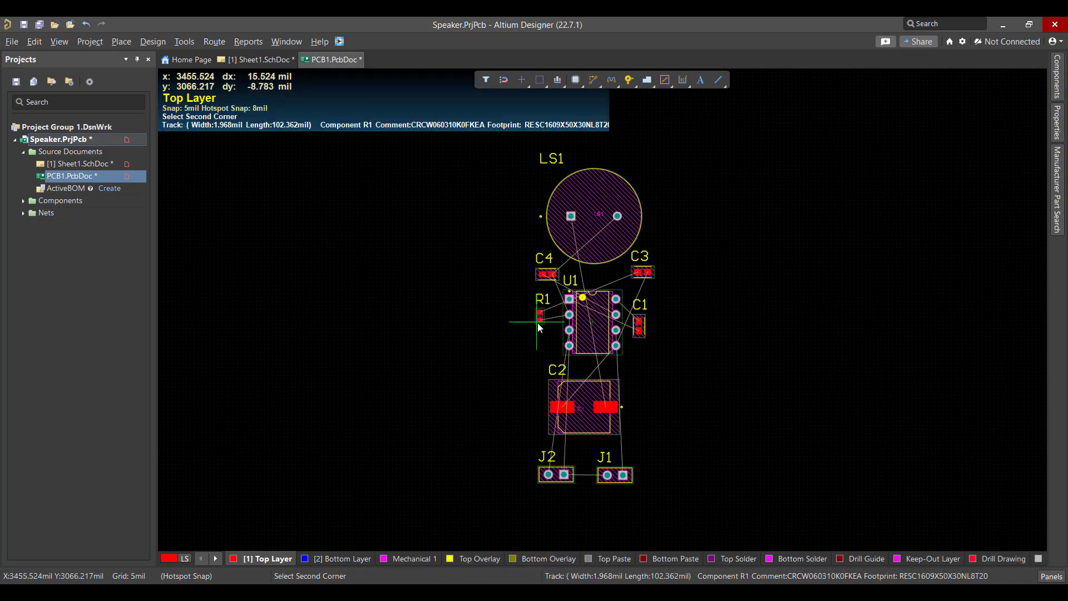
drag(538, 324, 544, 328)
drag(550, 283, 543, 278)
drag(580, 389, 594, 404)
Step: Shift connectors J1 and J2 together so the pair sits centred below C2
drag(517, 438, 675, 527)
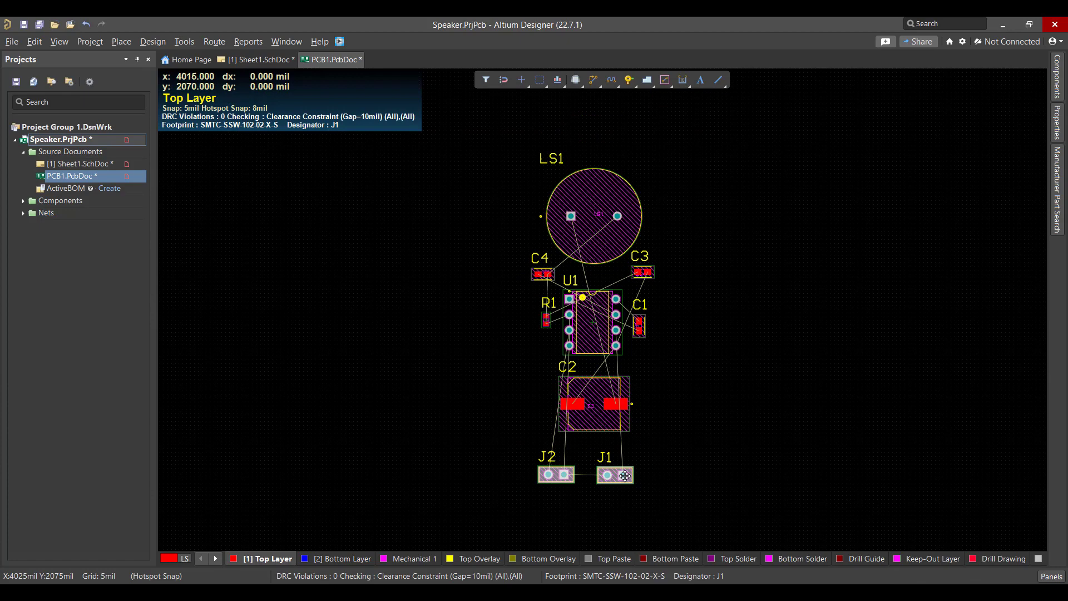
drag(624, 475, 631, 473)
click(686, 436)
ctrl+scroll(685, 436, down, 3)
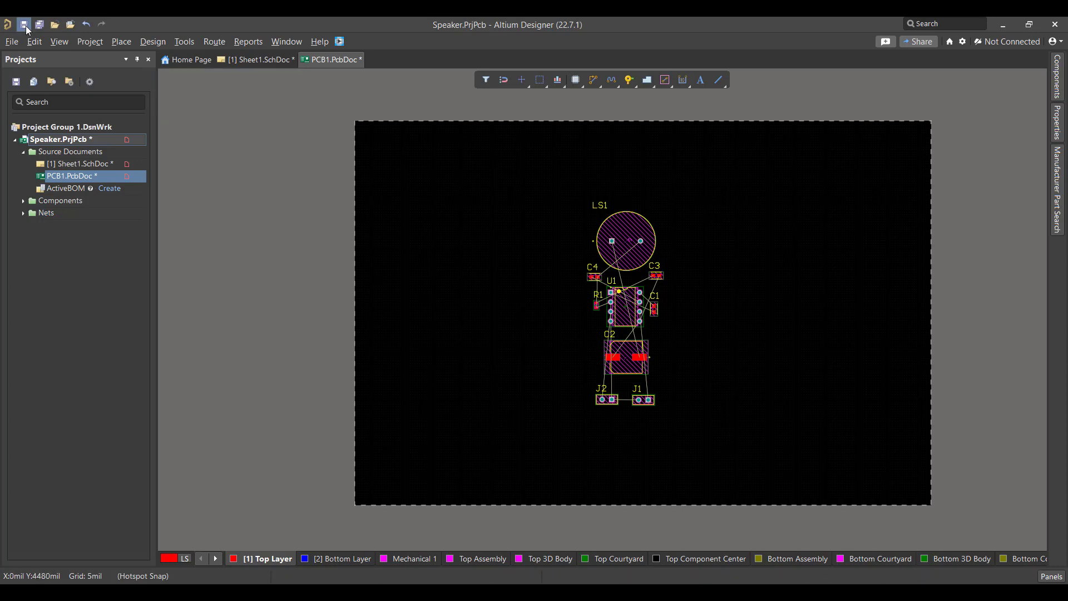
Step: Edit the board shape in board planning mode, sliding both side edges inward to make the board about 900 mil wide
click(64, 41)
click(75, 55)
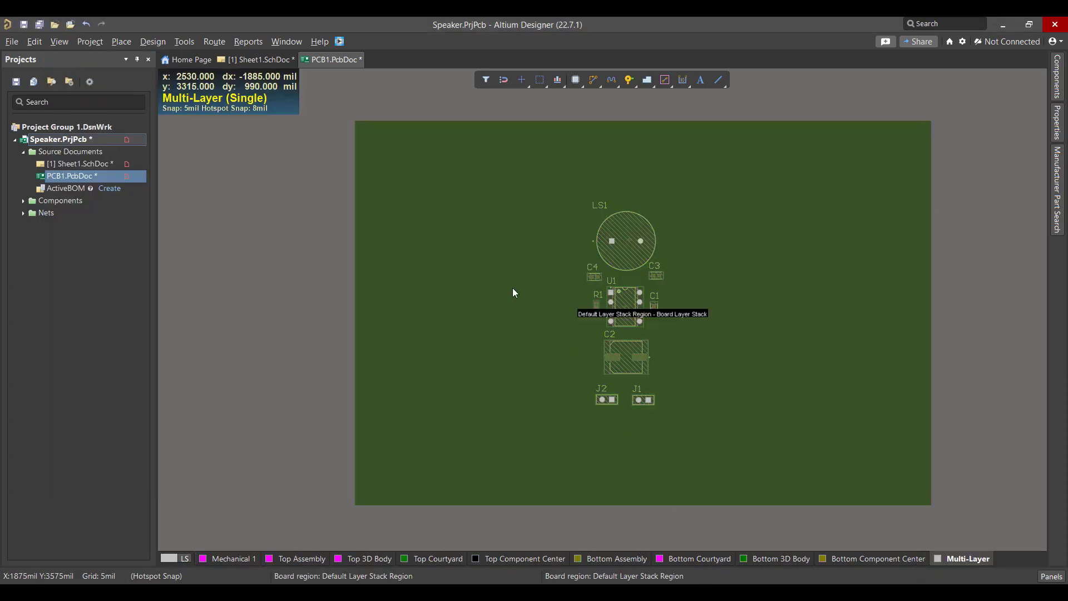
click(153, 42)
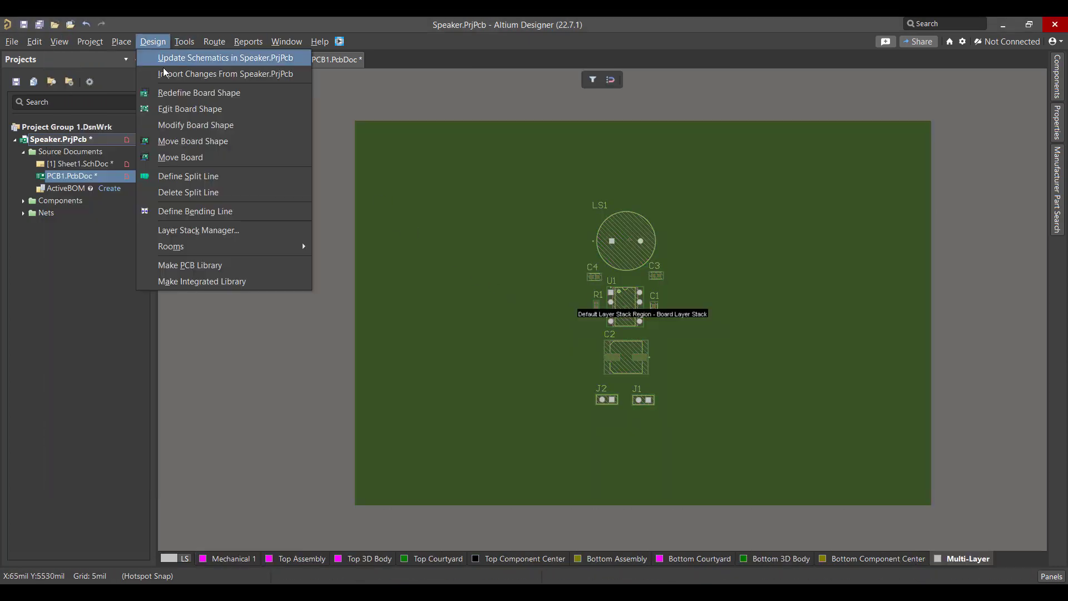
click(185, 109)
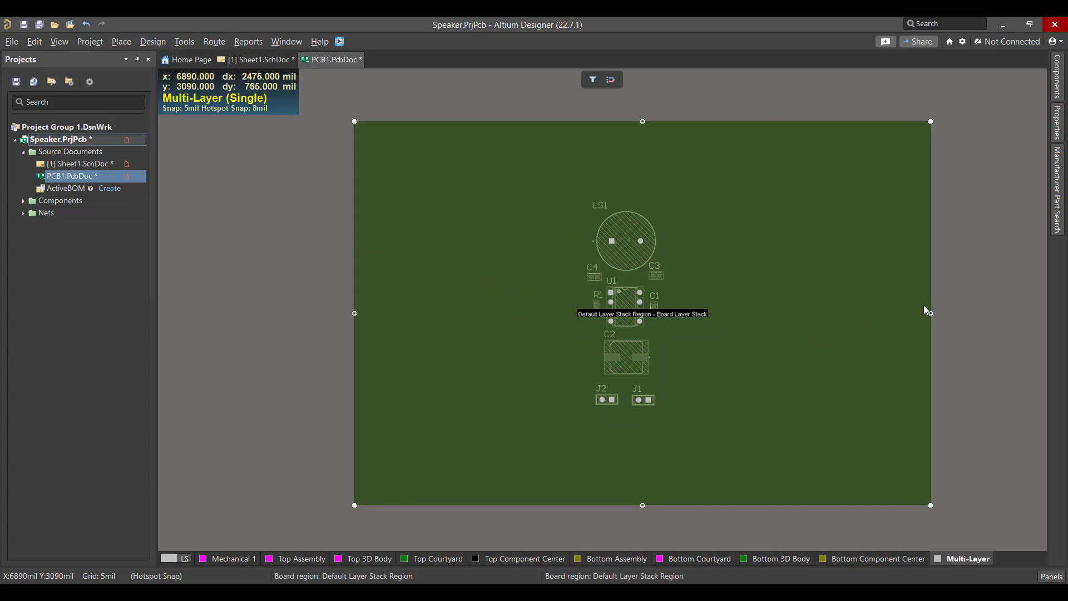
click(930, 313)
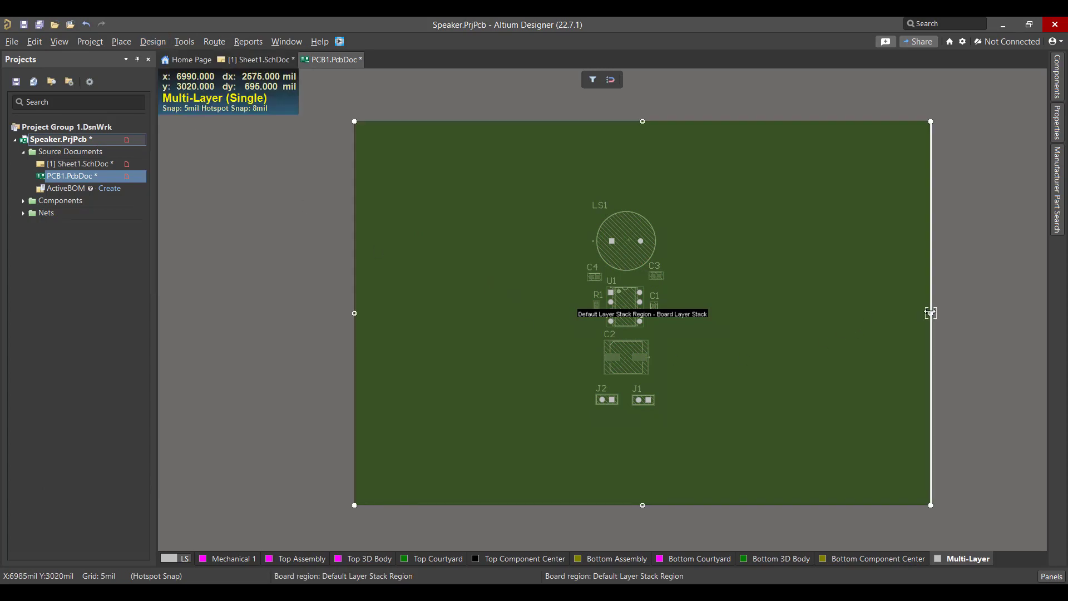
click(669, 316)
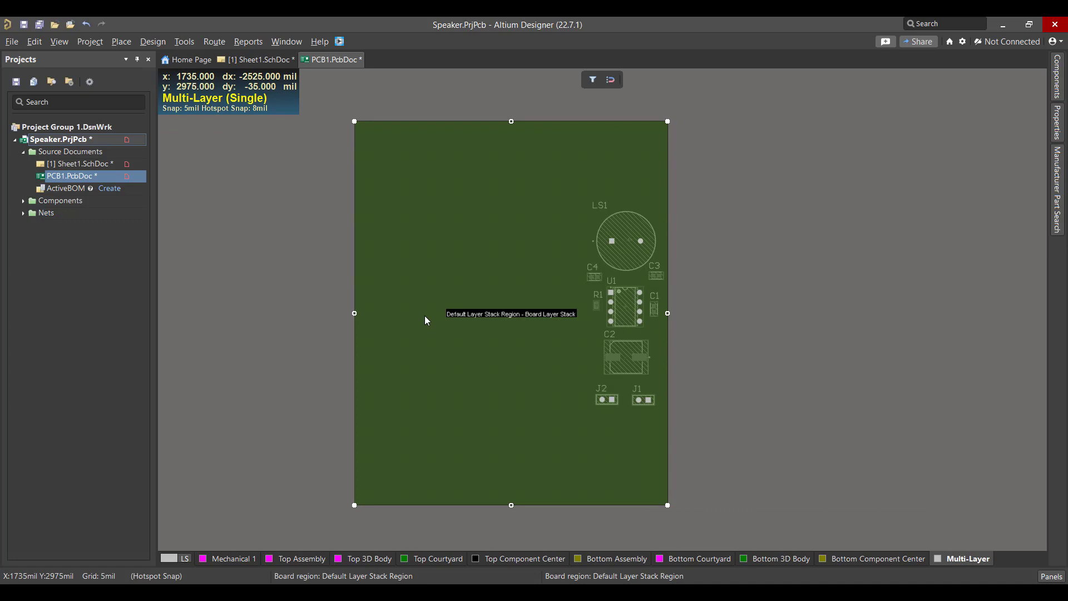
click(357, 314)
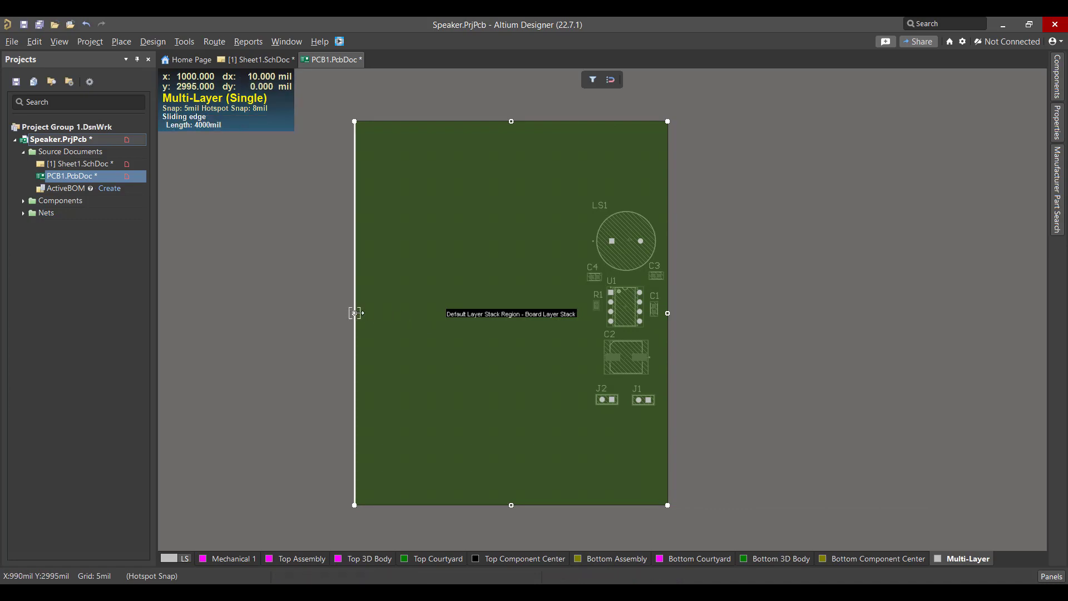
click(582, 315)
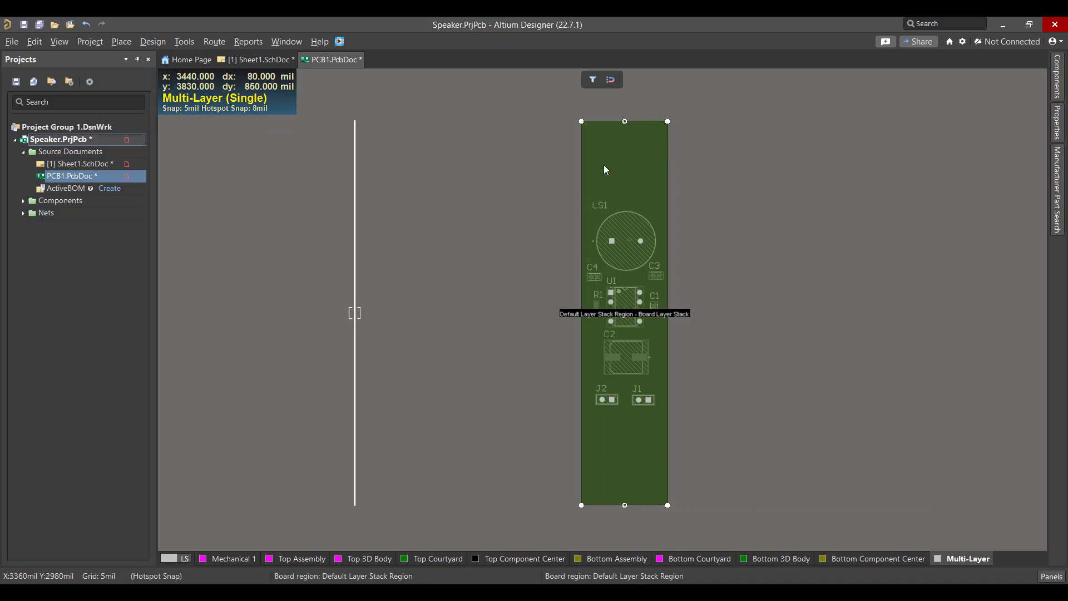
Step: Slide the board's upper edge to about Y 4180 mil and its lower edge to about Y 2030 mil, just enclosing the components
click(622, 119)
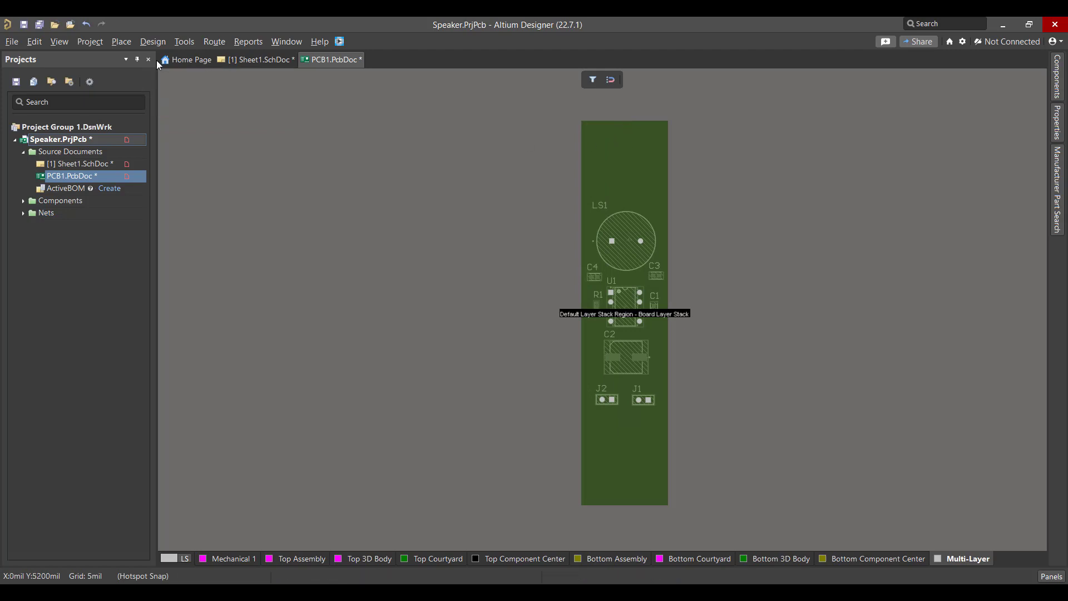
click(153, 42)
click(184, 107)
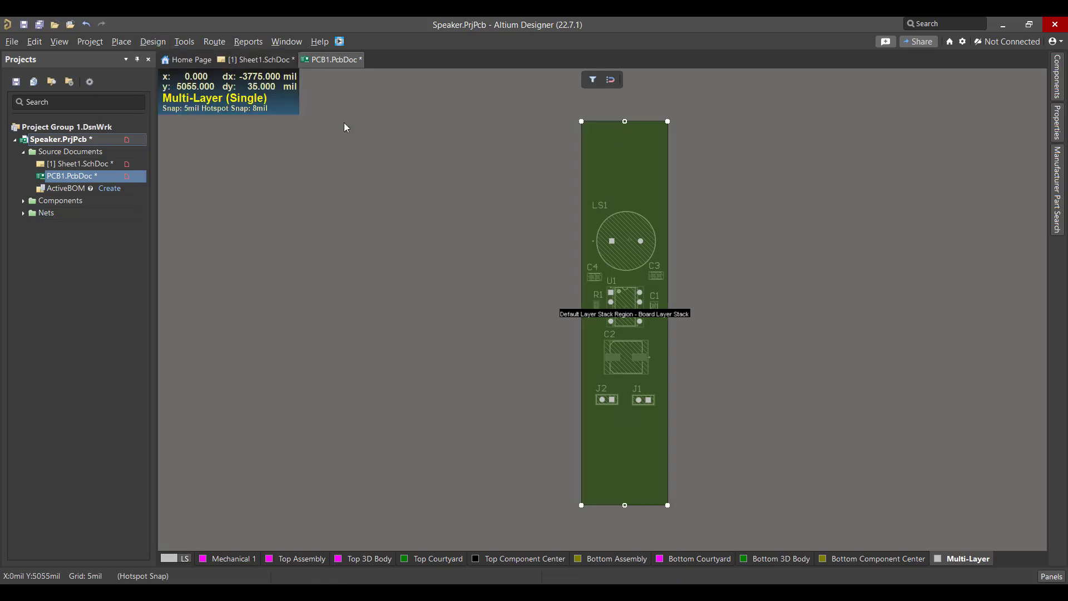
click(640, 121)
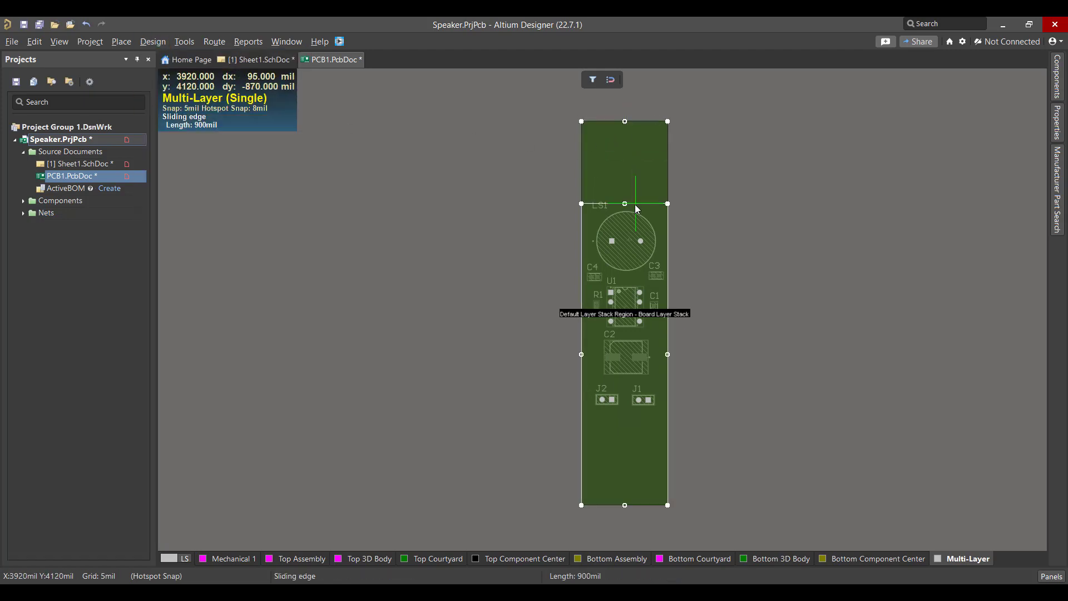
click(634, 199)
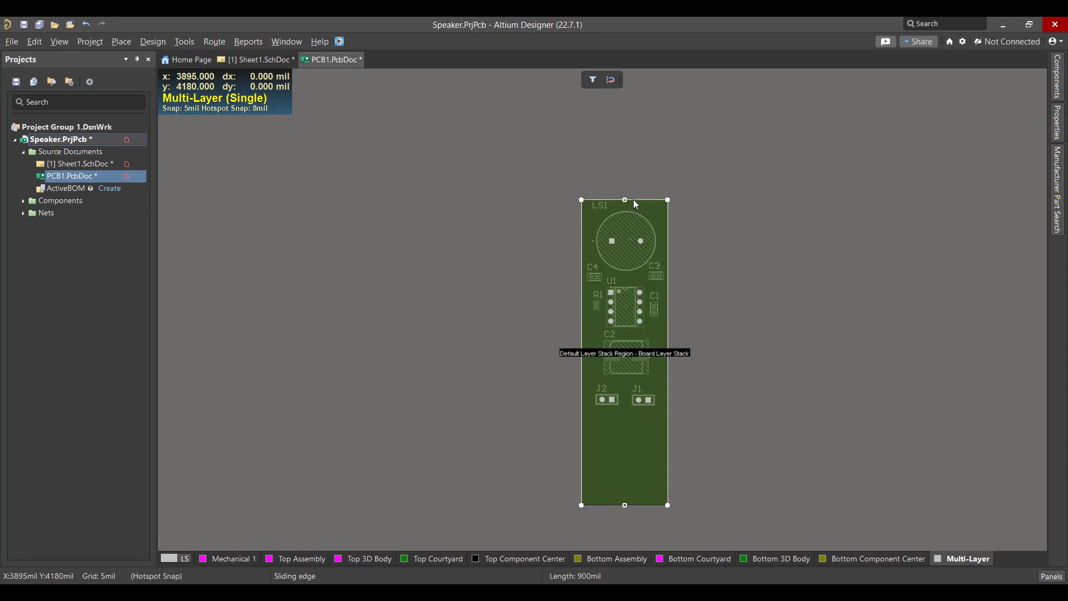
click(625, 505)
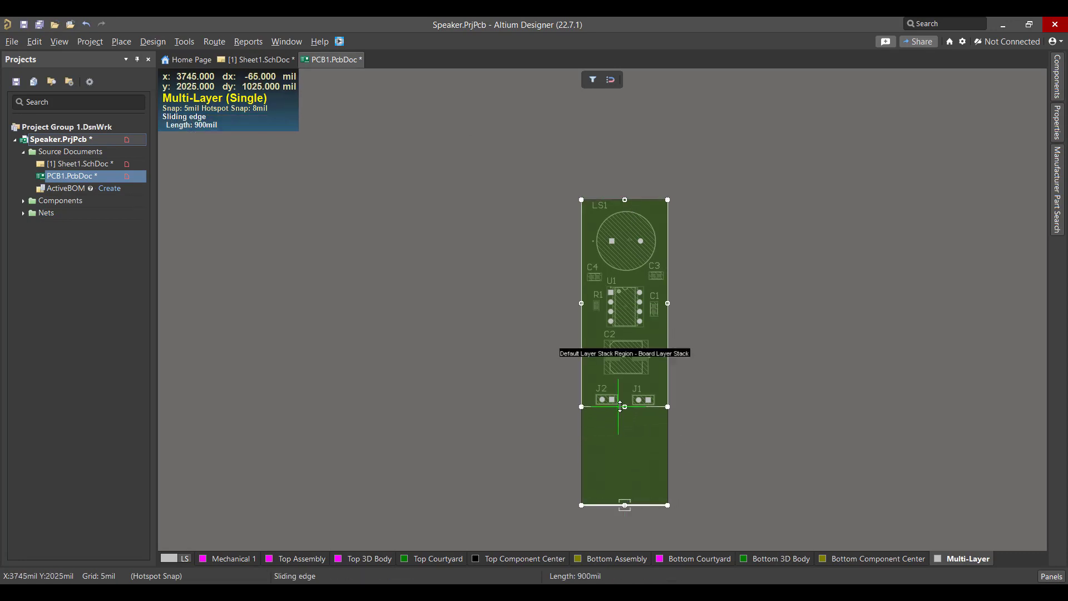
click(620, 406)
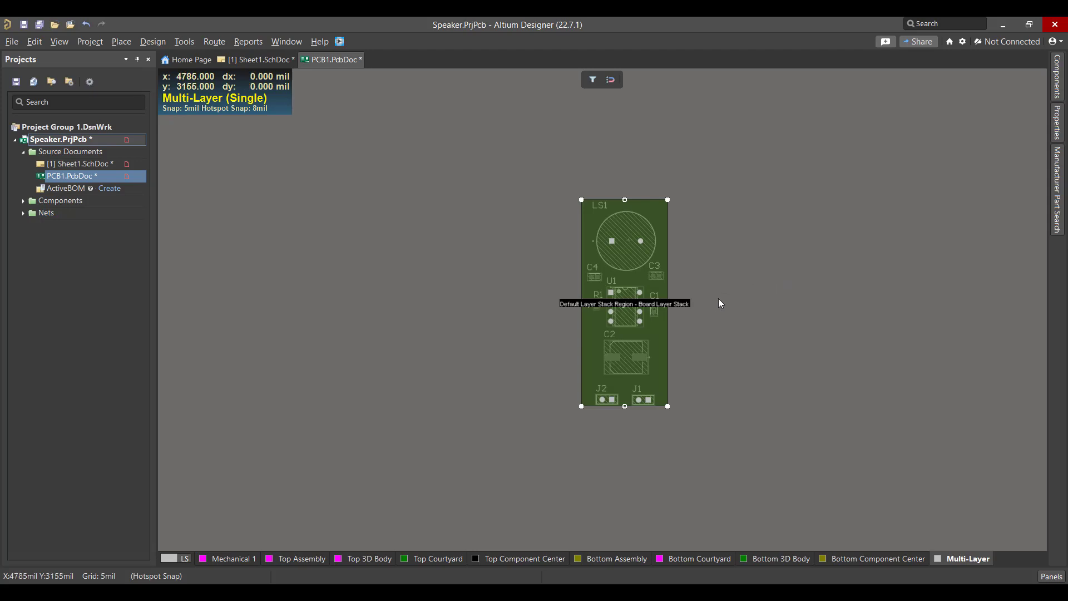
Step: Return to the 2D layout view, make Bottom Layer active and switch the units to millimetres
key(2)
key(KP_Multiply)
key(q)
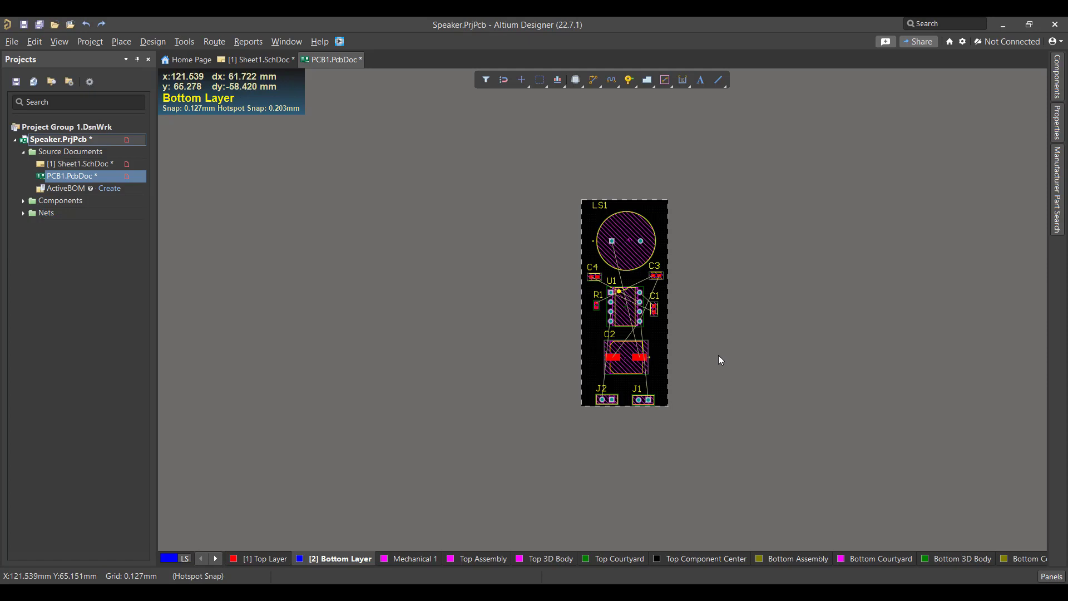
Step: Auto-route all connections with the Default 2 Layer Board strategy and close the routing messages
click(212, 41)
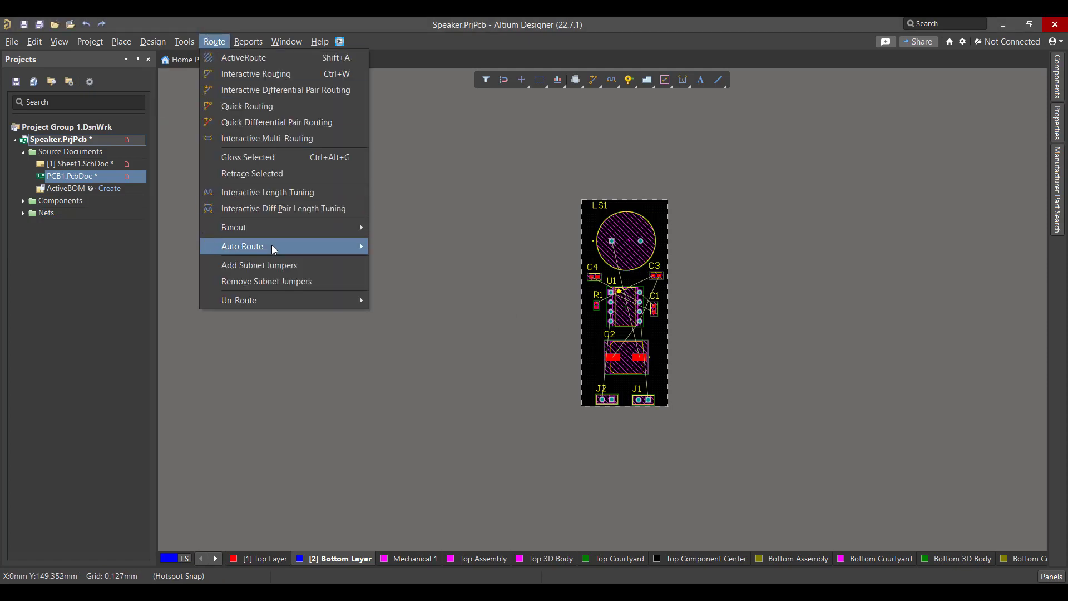
mouse_move(271, 245)
click(422, 248)
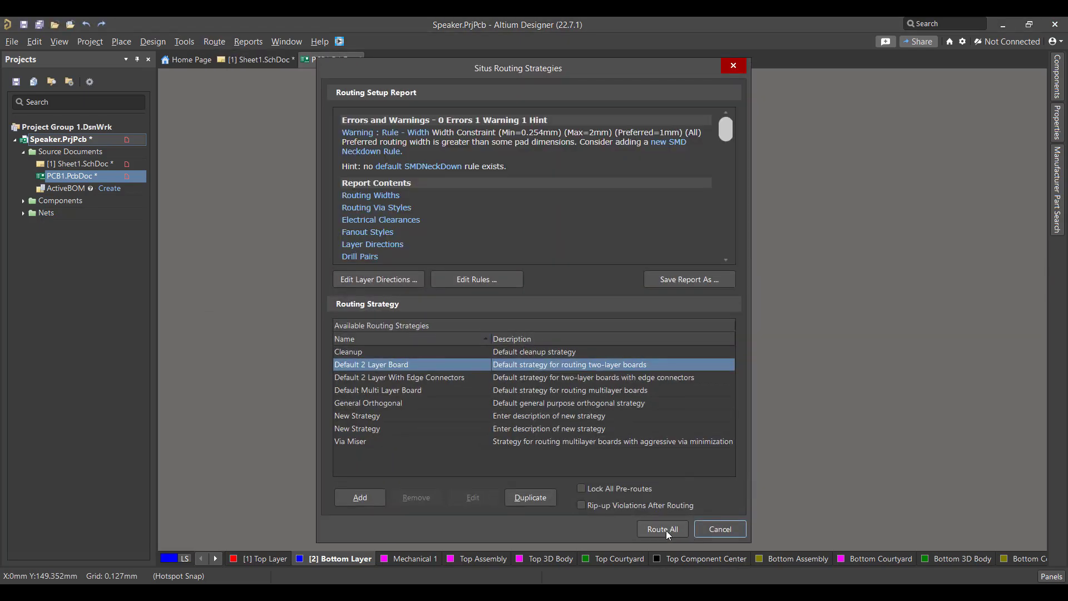
click(666, 529)
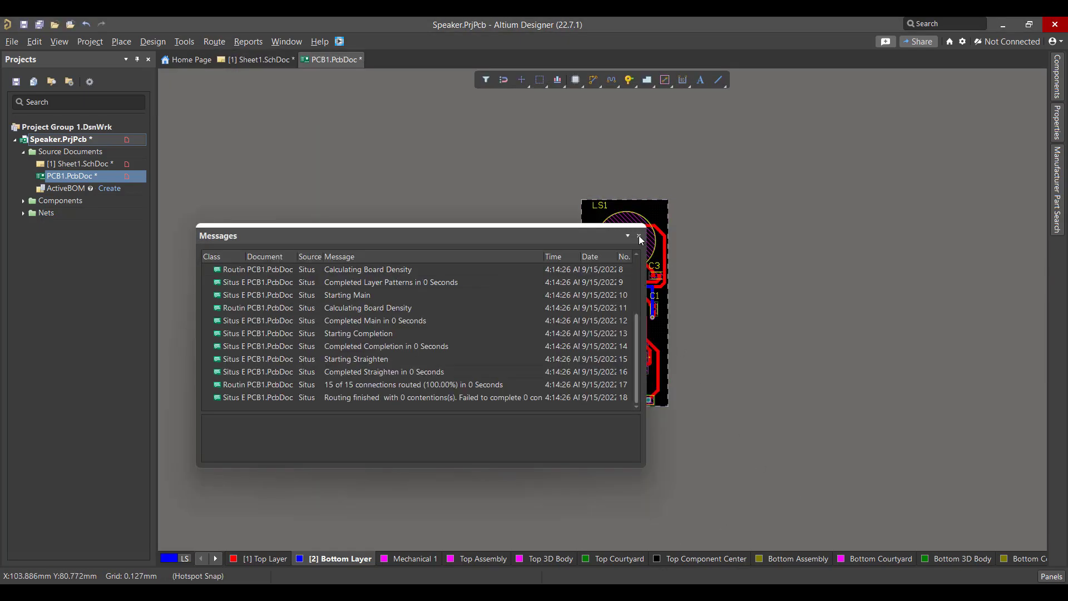
click(639, 236)
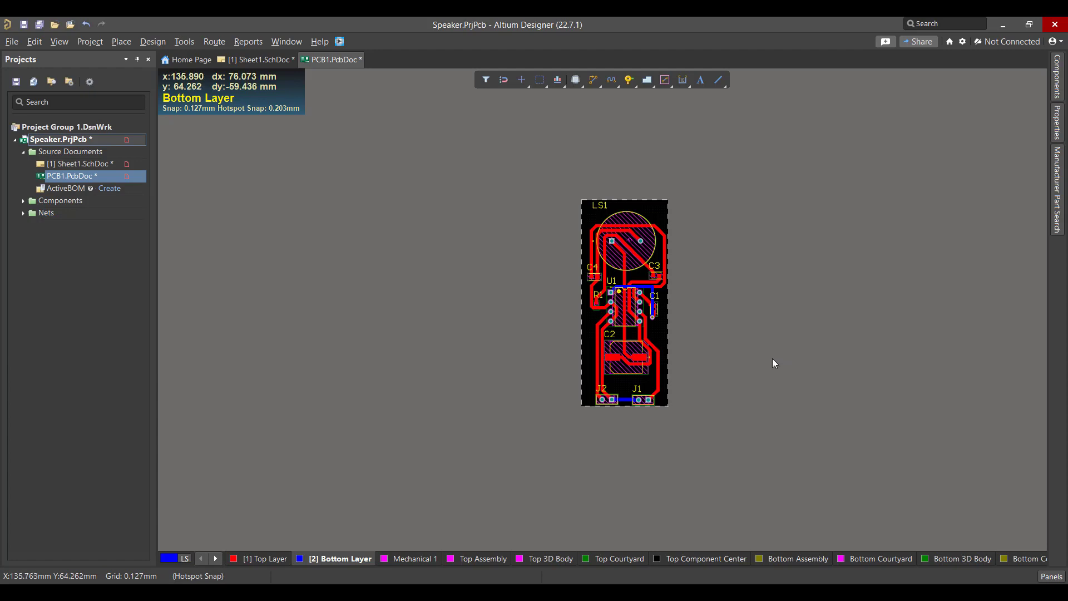
Step: Open the Polygon Pour Manager and create a new Top Layer polygon from the board outline
click(184, 41)
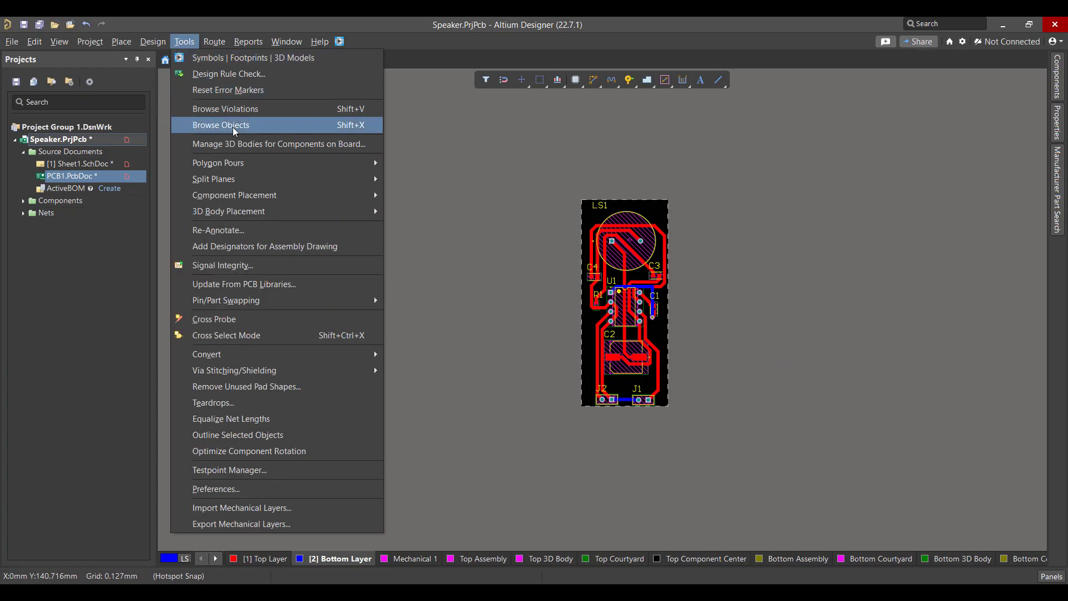
mouse_move(244, 167)
click(439, 164)
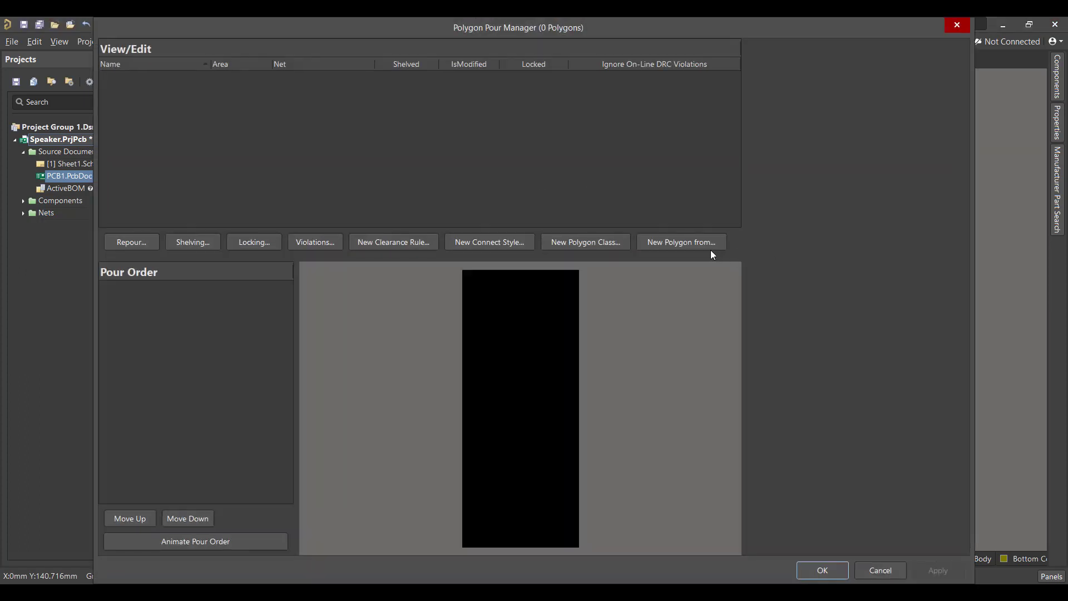
click(715, 266)
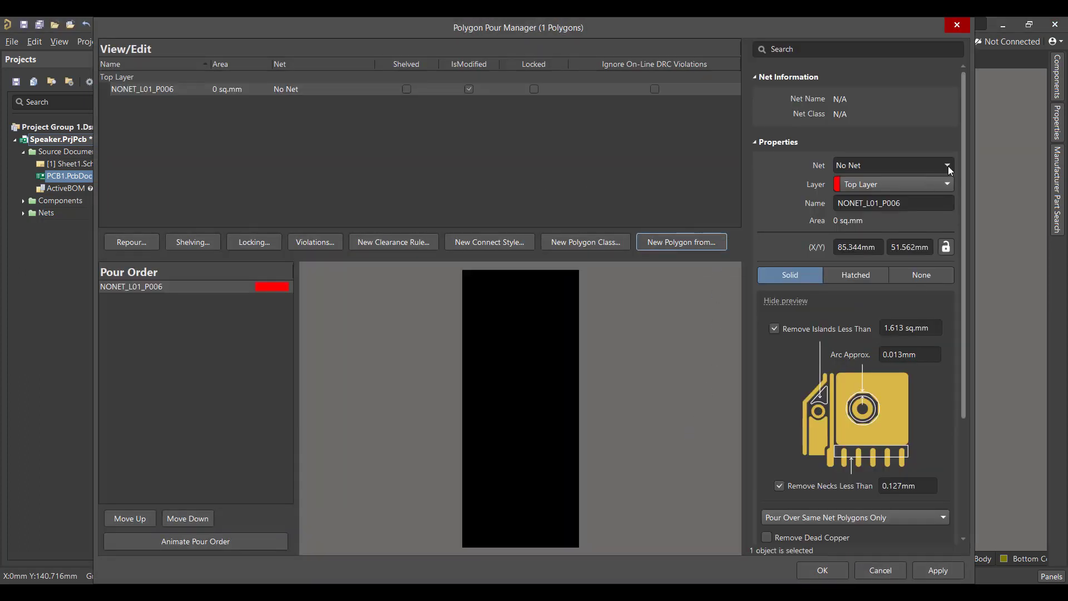
Step: Assign the Top Layer polygon to net GND with Pour Over All Same Net Objects and Remove Dead Copper enabled, and apply the pour
click(947, 165)
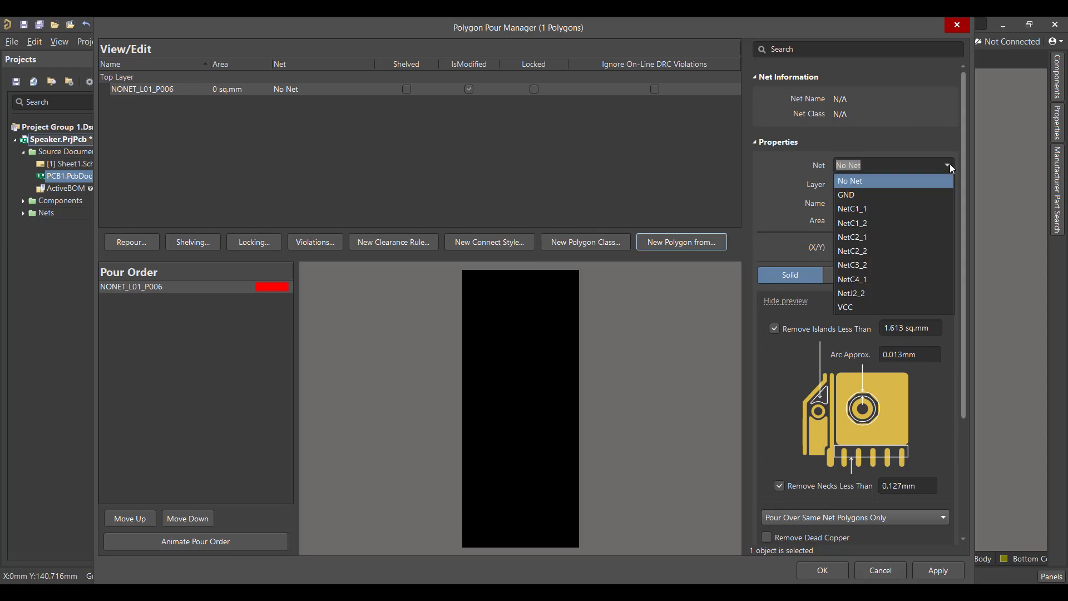
click(920, 195)
scroll(949, 272, down, 4)
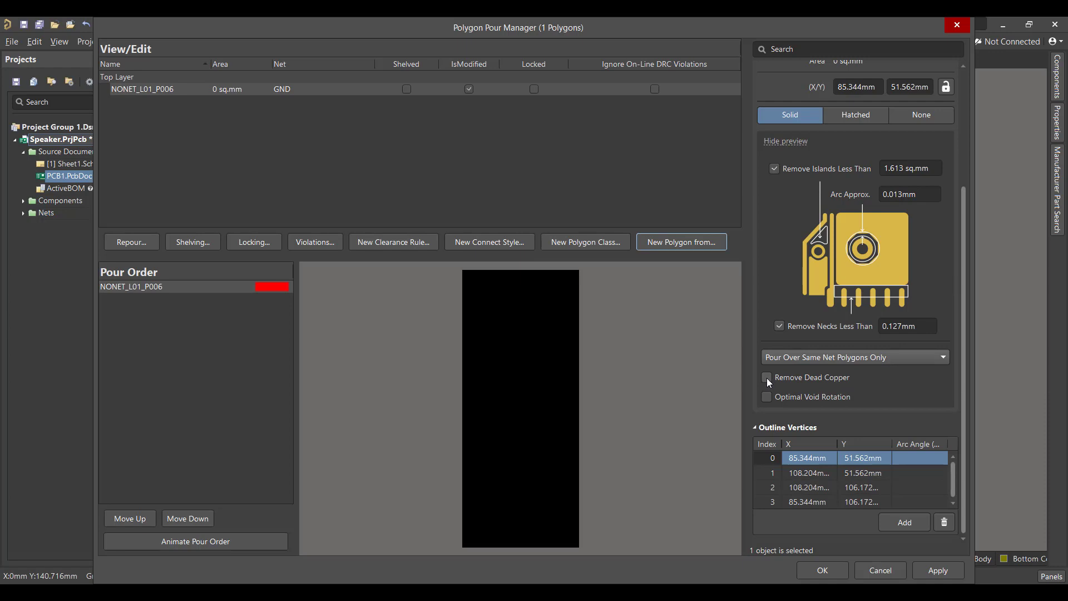
click(911, 357)
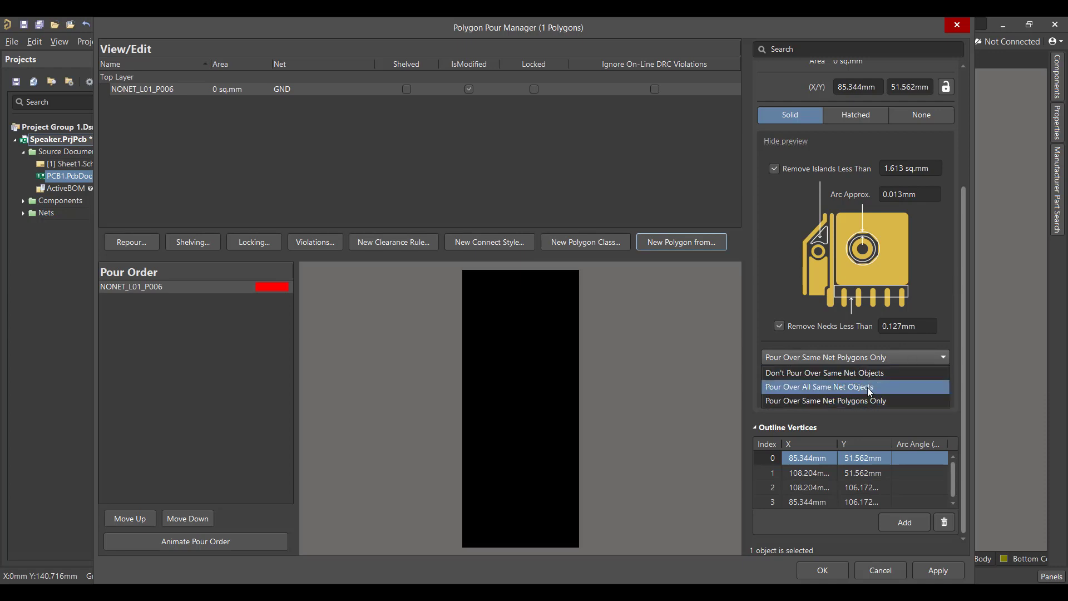
click(866, 387)
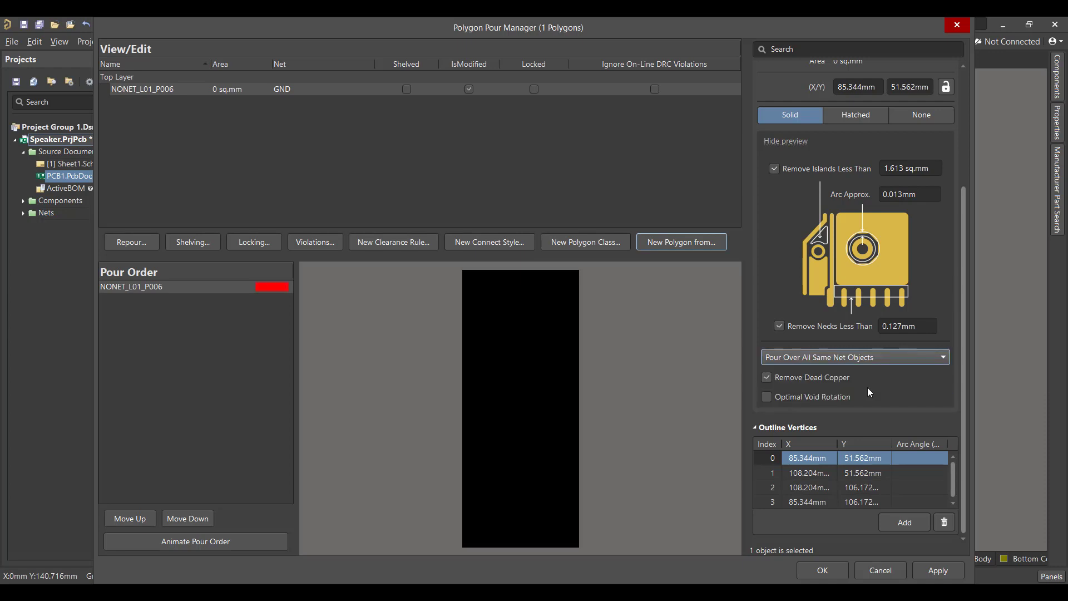
click(931, 568)
click(670, 332)
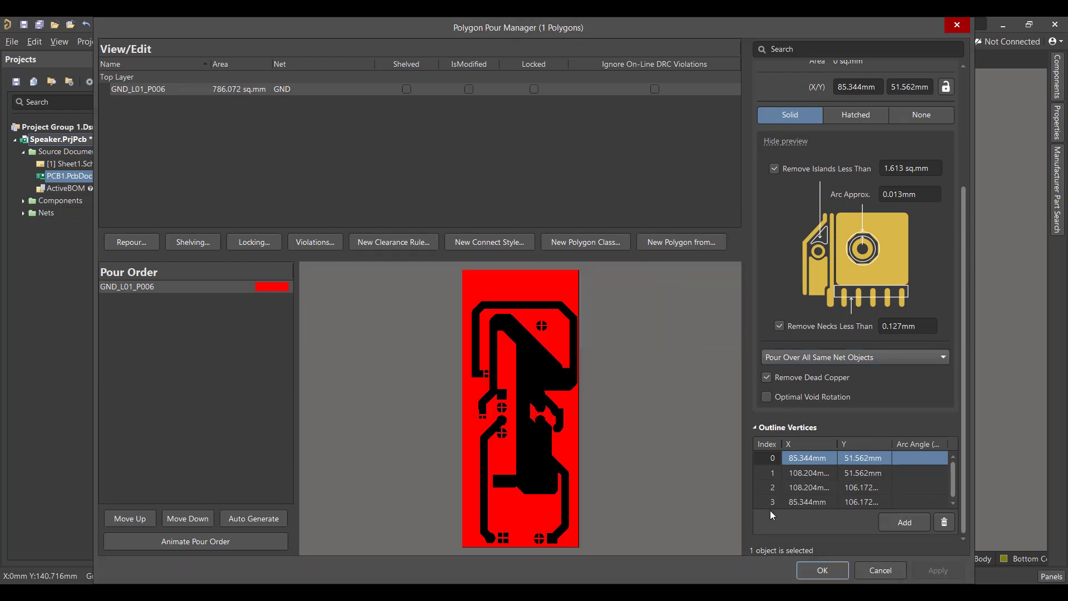
click(820, 570)
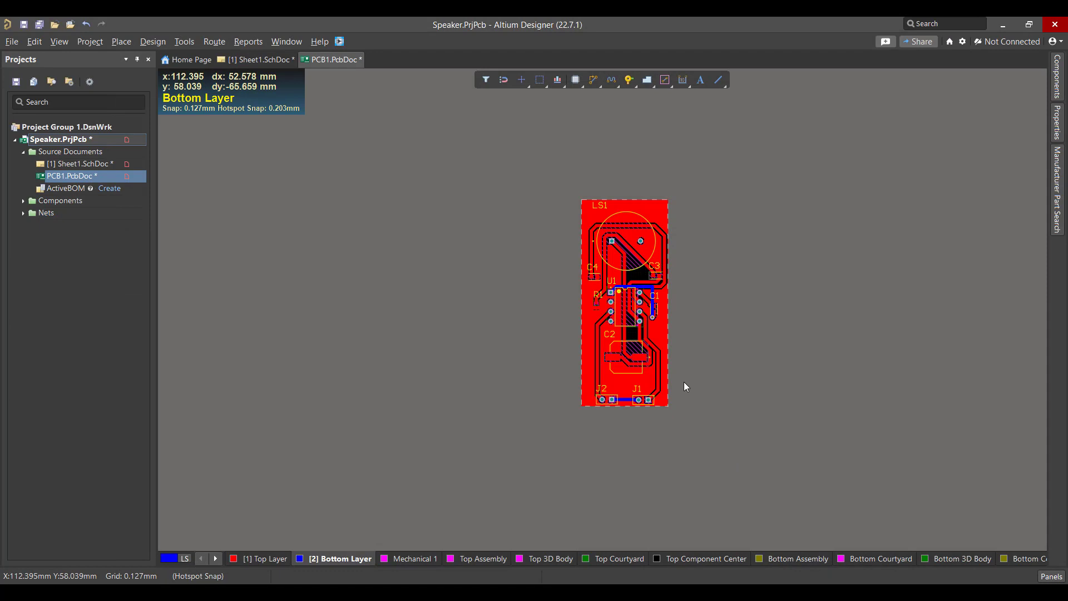
Step: Create a second polygon from the board outline in the Polygon Pour Manager and place it on the Bottom Layer
click(214, 41)
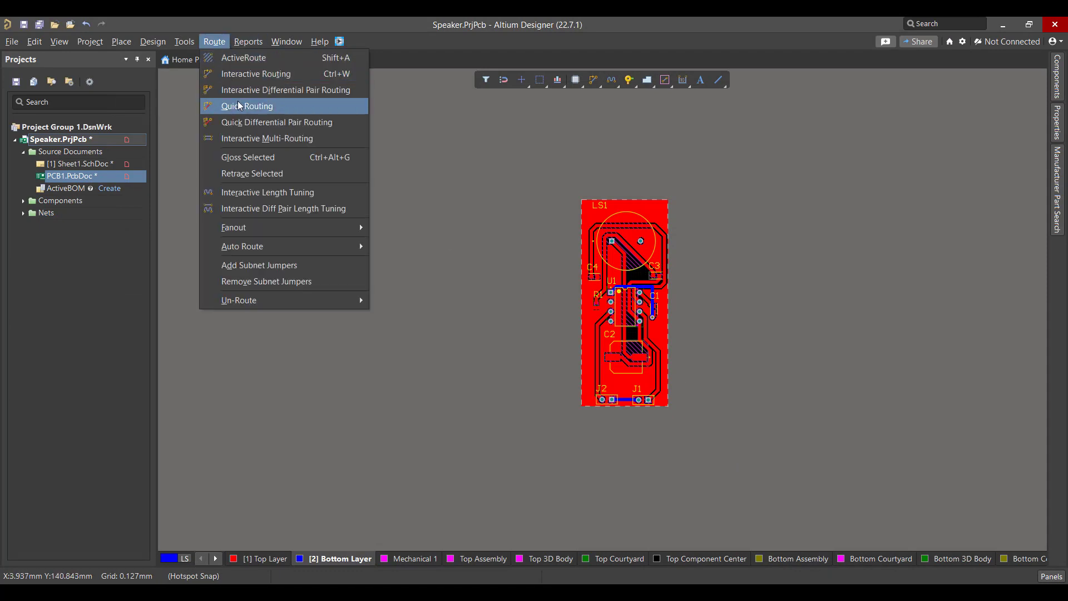
key(Escape)
click(184, 41)
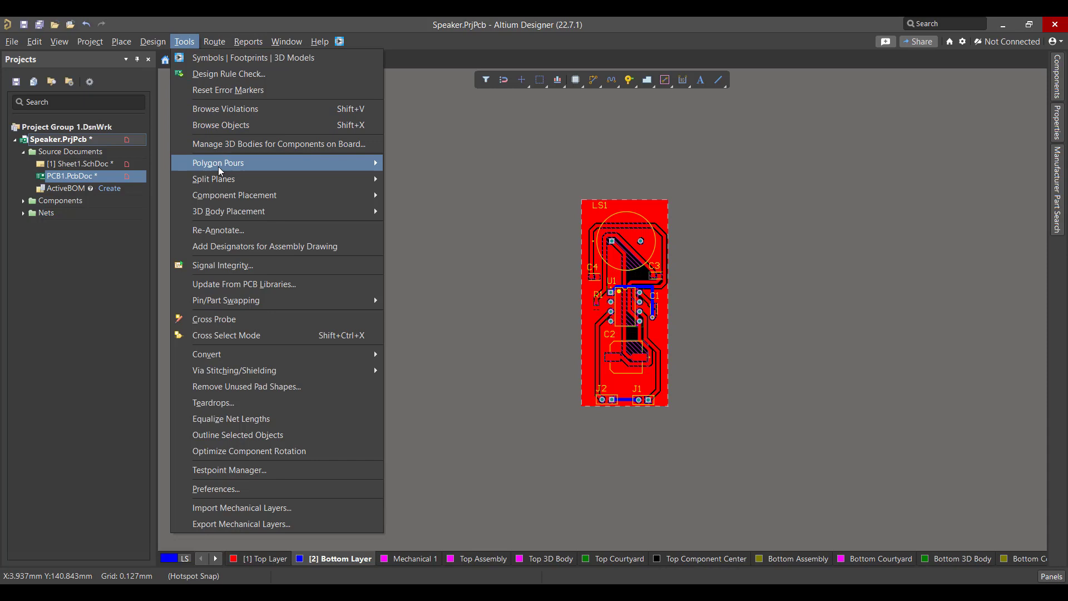
mouse_move(205, 162)
click(500, 164)
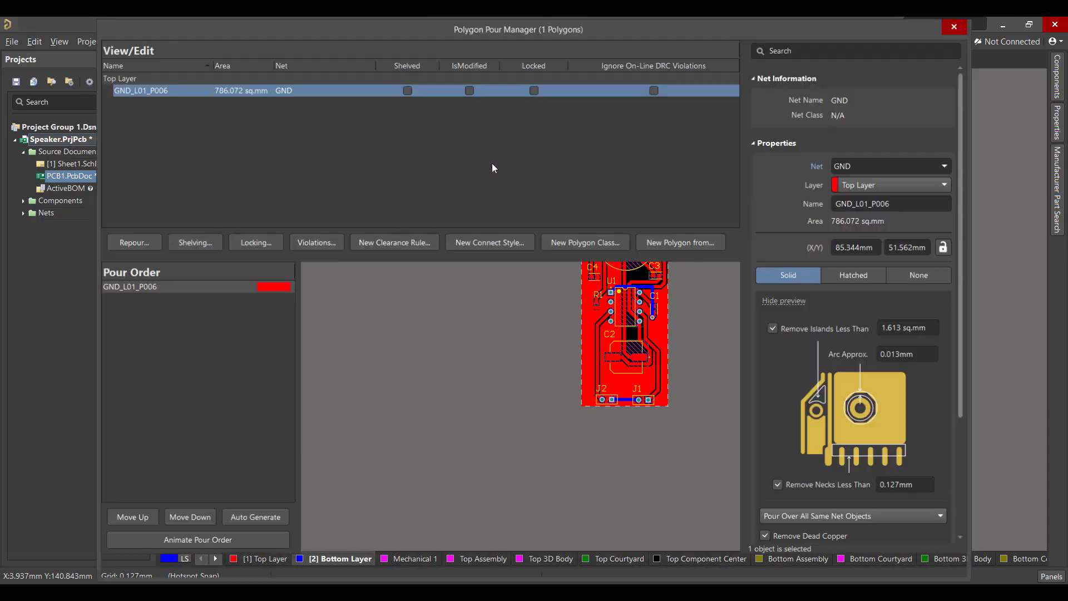
click(683, 243)
click(708, 268)
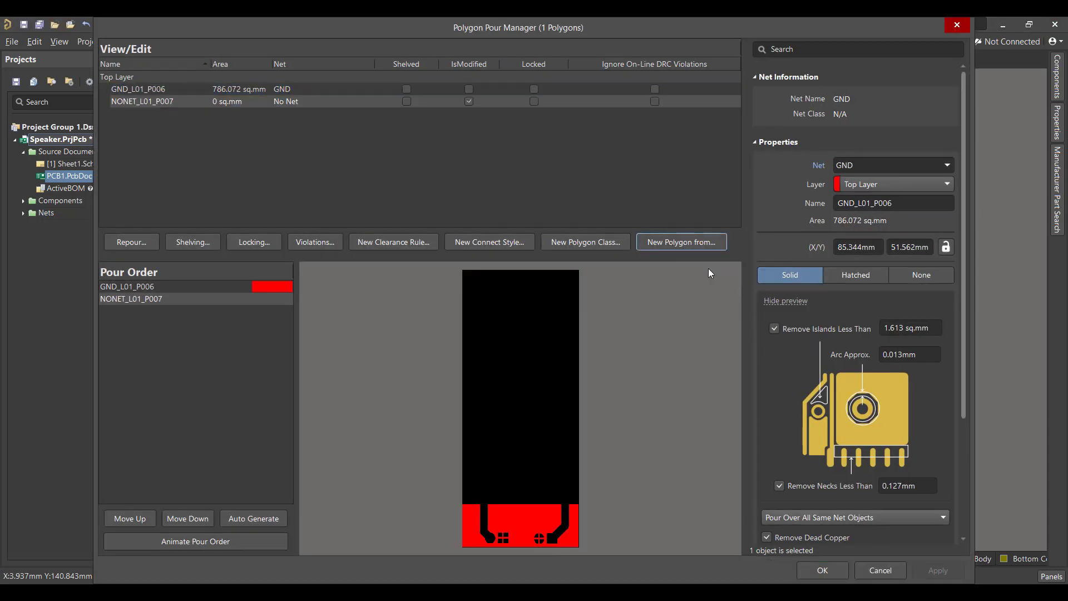
click(906, 179)
click(892, 216)
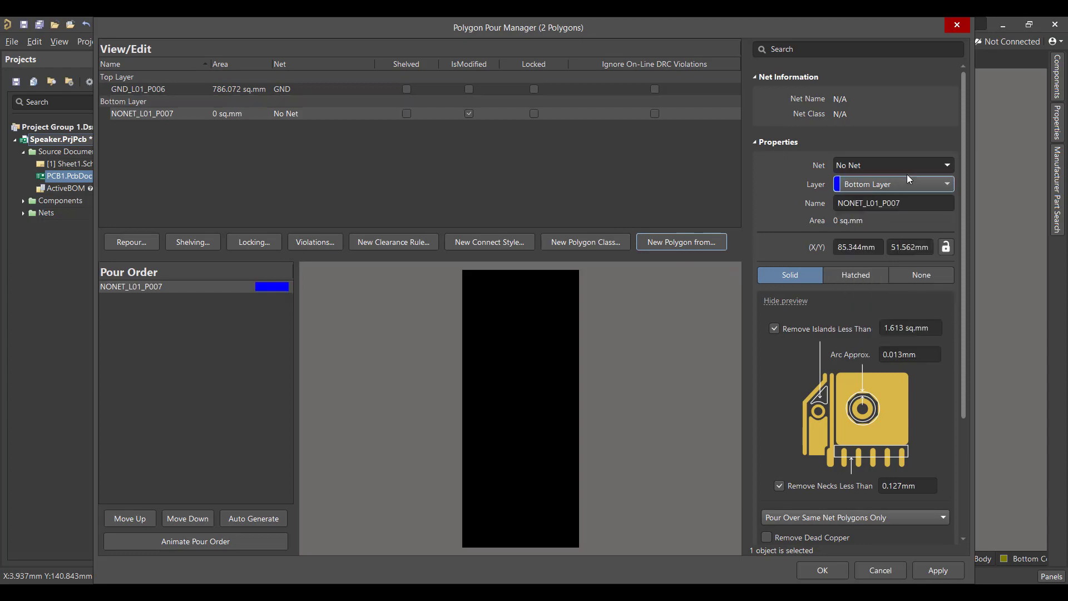
Step: Assign the Bottom Layer polygon to net GND with Remove Dead Copper and Pour Over All Same Net Objects, and apply the pour
click(916, 166)
click(945, 166)
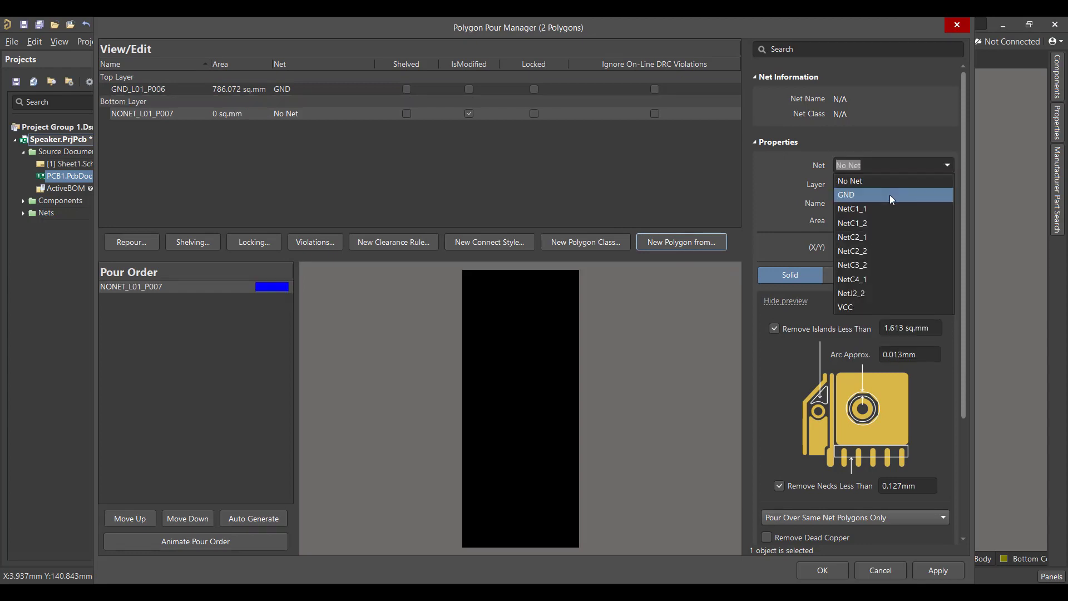
click(890, 195)
scroll(956, 328, down, 5)
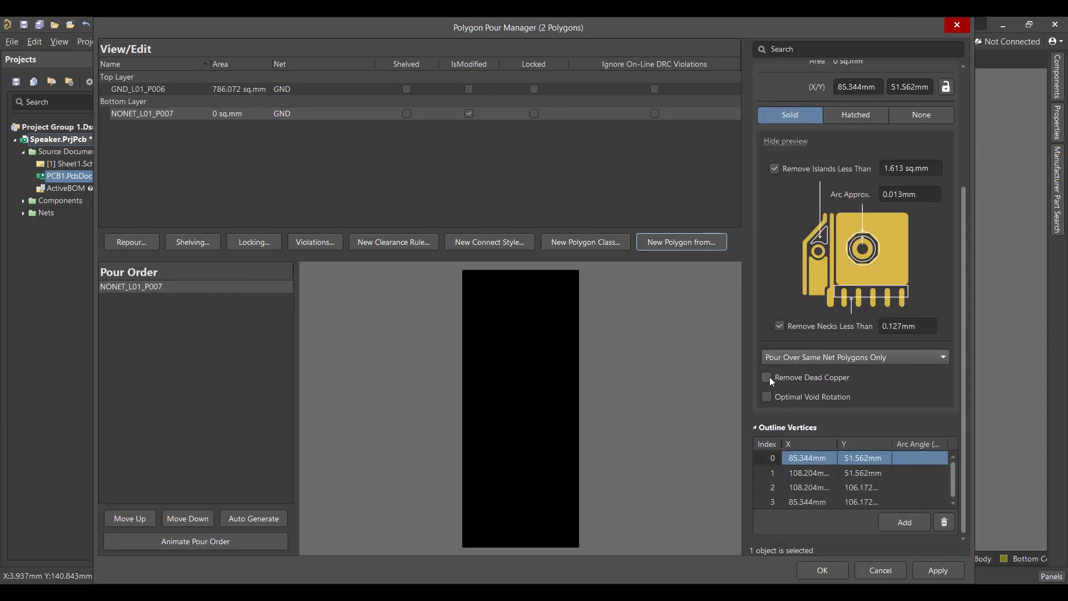
click(768, 377)
click(839, 356)
click(849, 388)
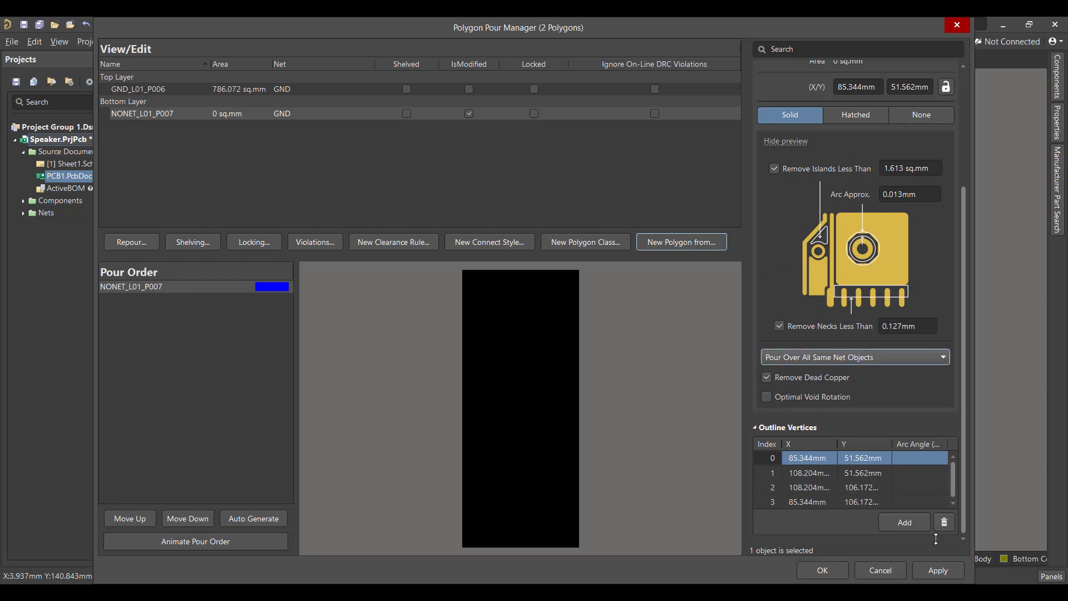
click(937, 570)
click(670, 336)
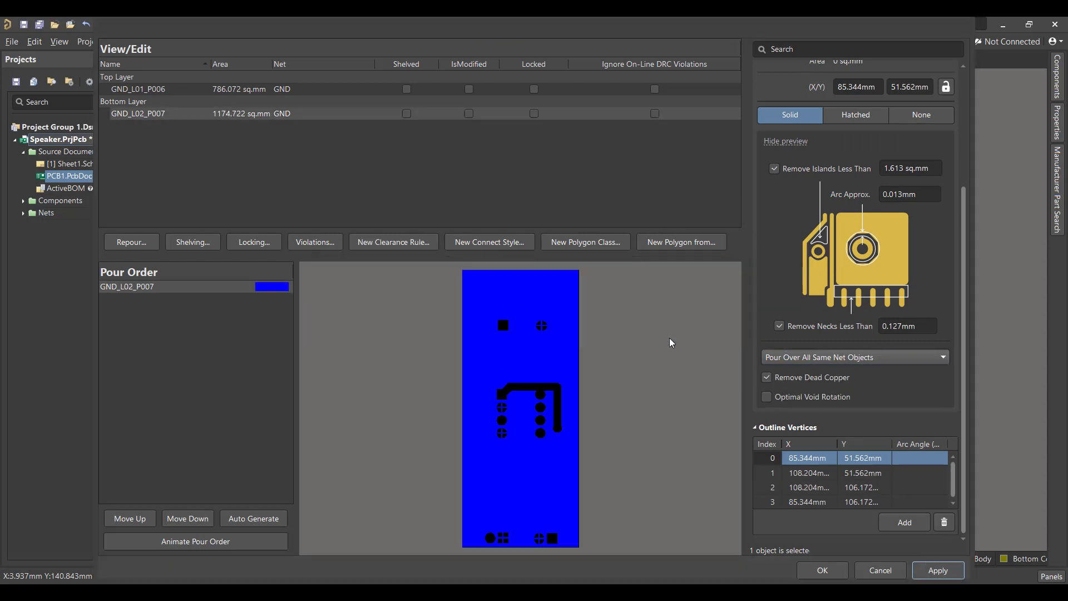
click(823, 570)
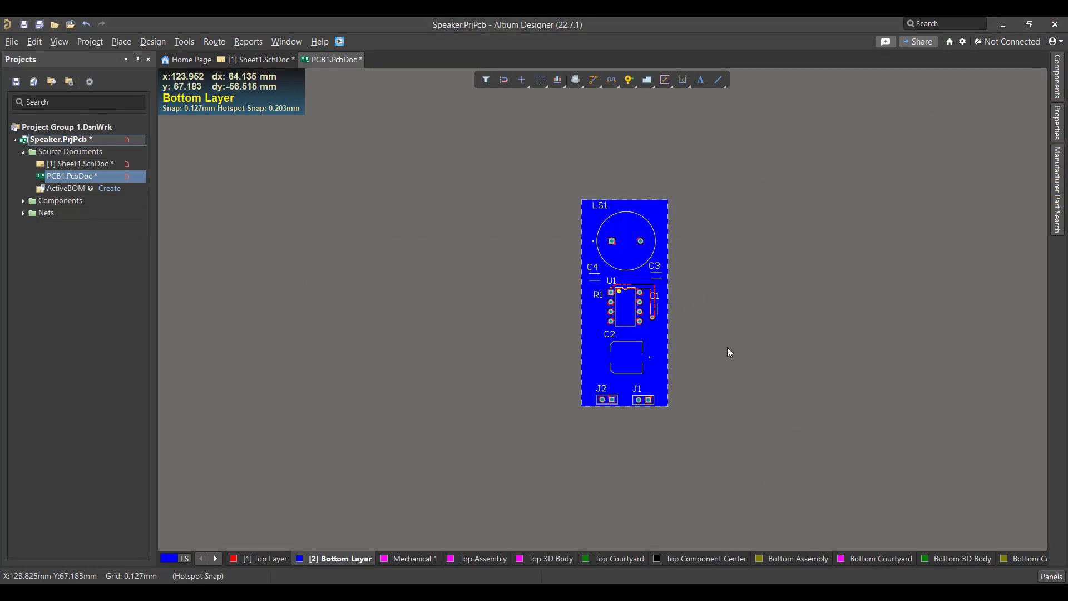
Step: Switch the board to the 3D layout view to inspect the finished PCB
click(60, 42)
click(83, 78)
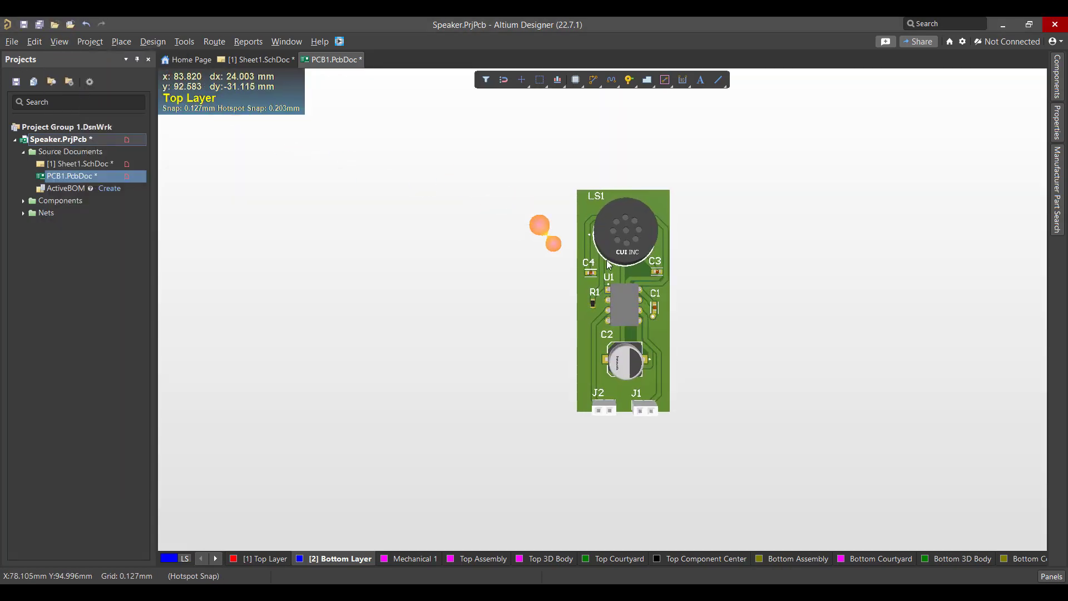
key(shift)
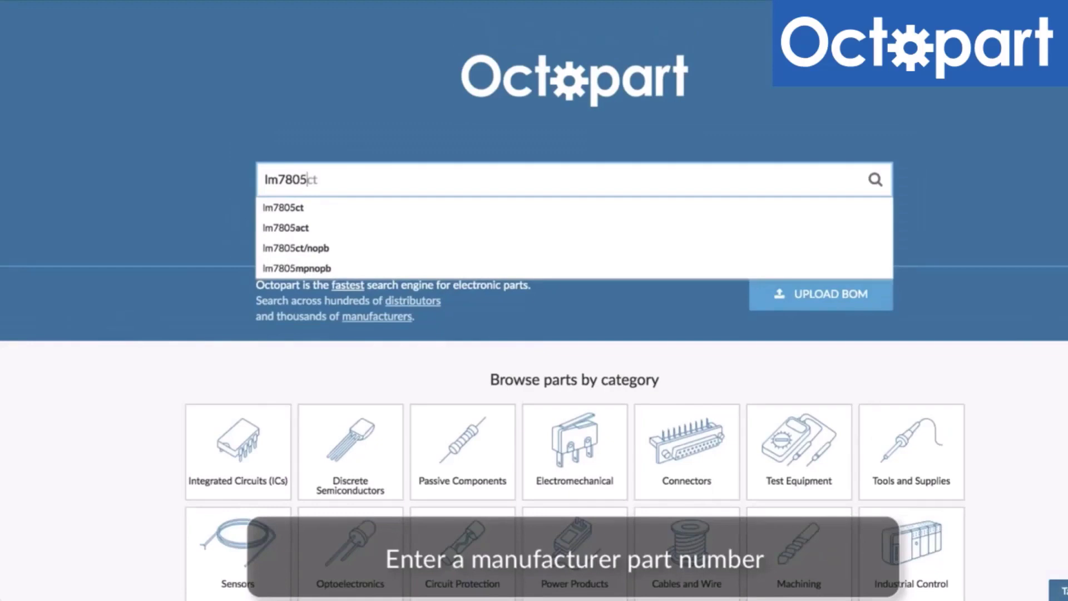
Step: Switch to Octopart and search for the part number lm7805ct using the suggested completion
key(Down)
key(Return)
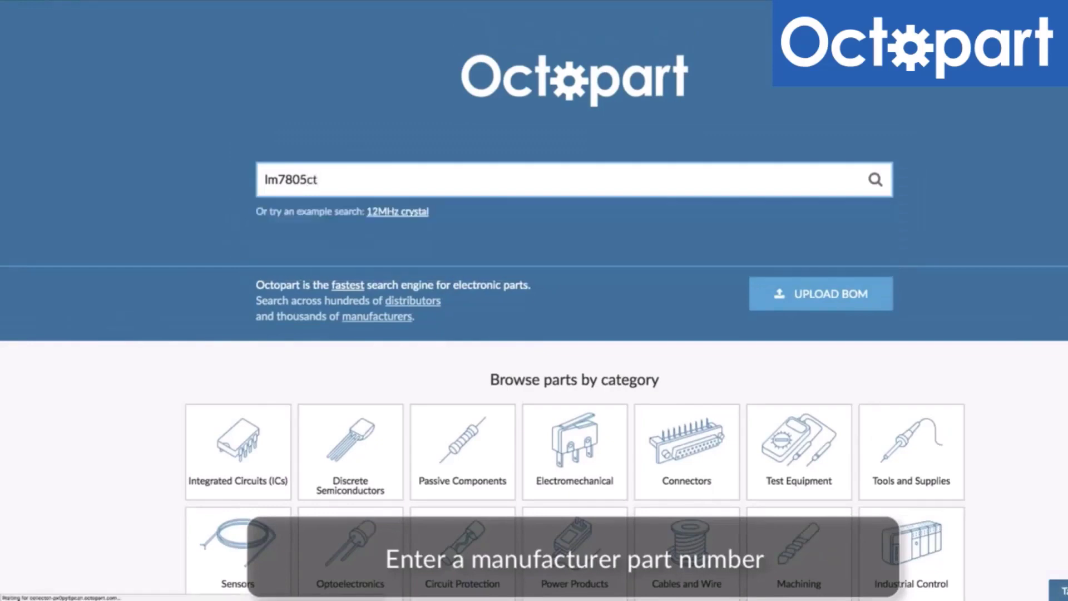